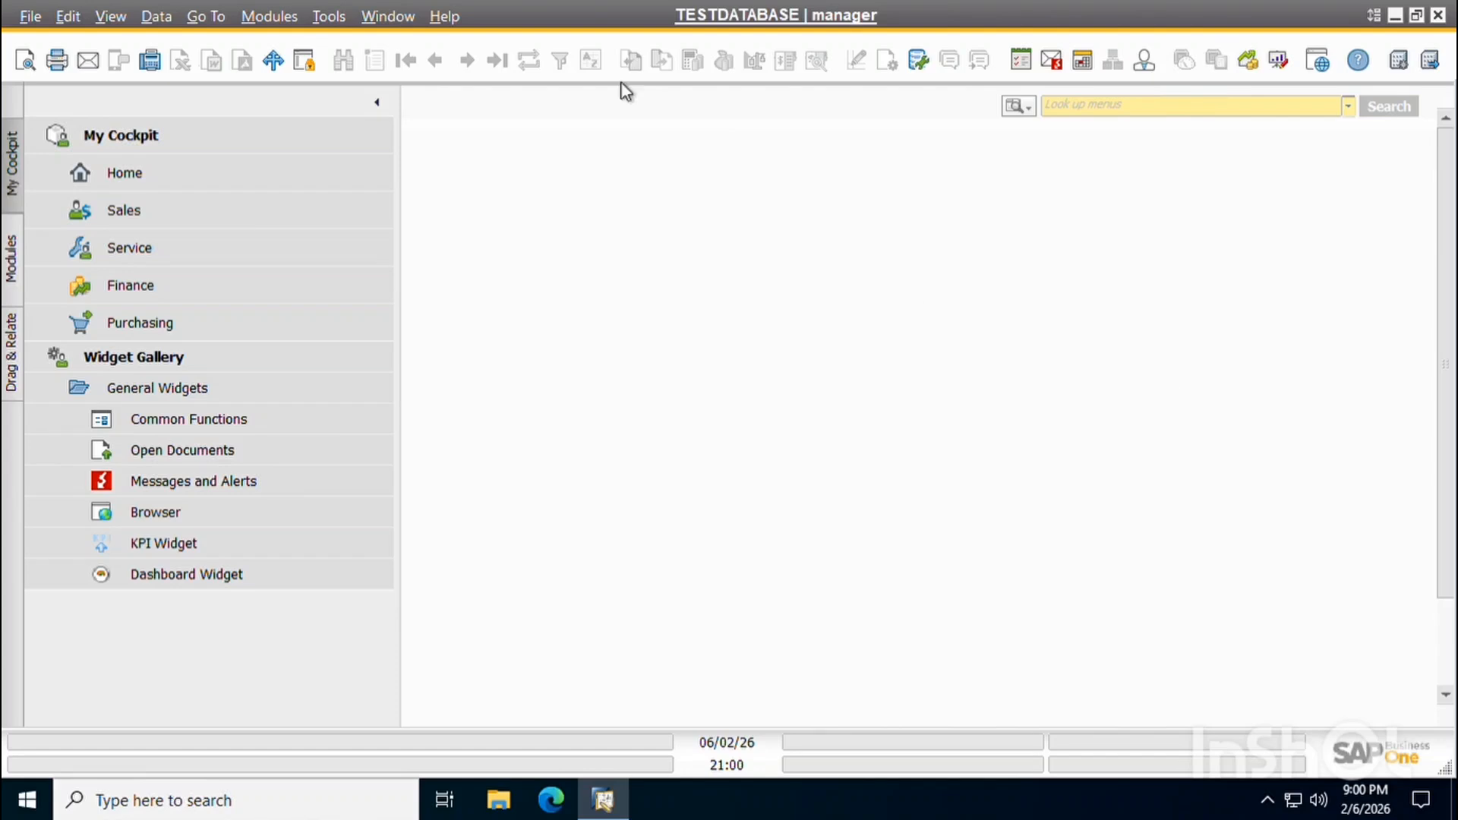
Open a Sales Order from Sales - A/R, switch the form to Find mode and return it to Add mode.
click(270, 18)
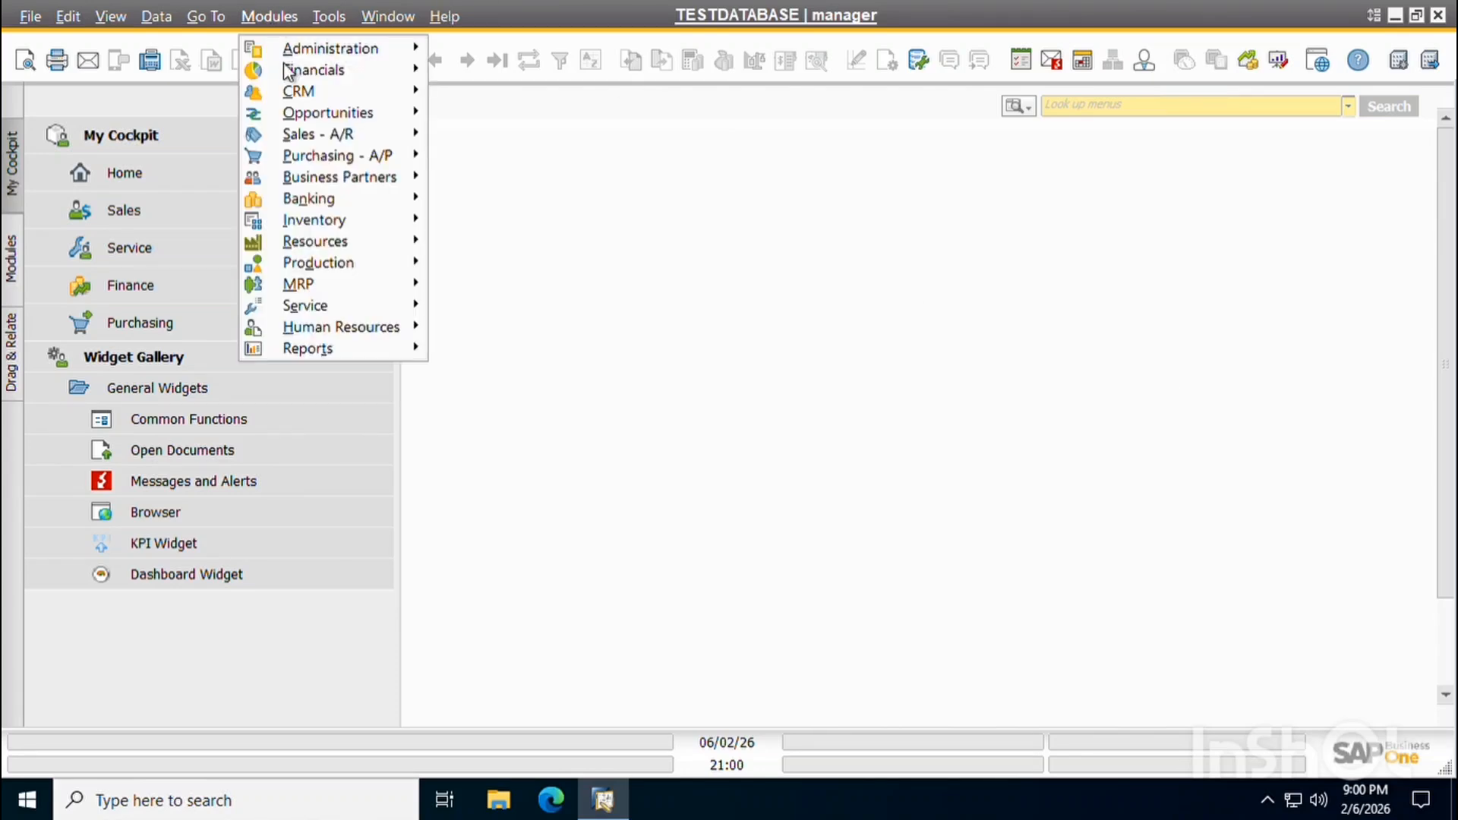
mouse_move(316, 135)
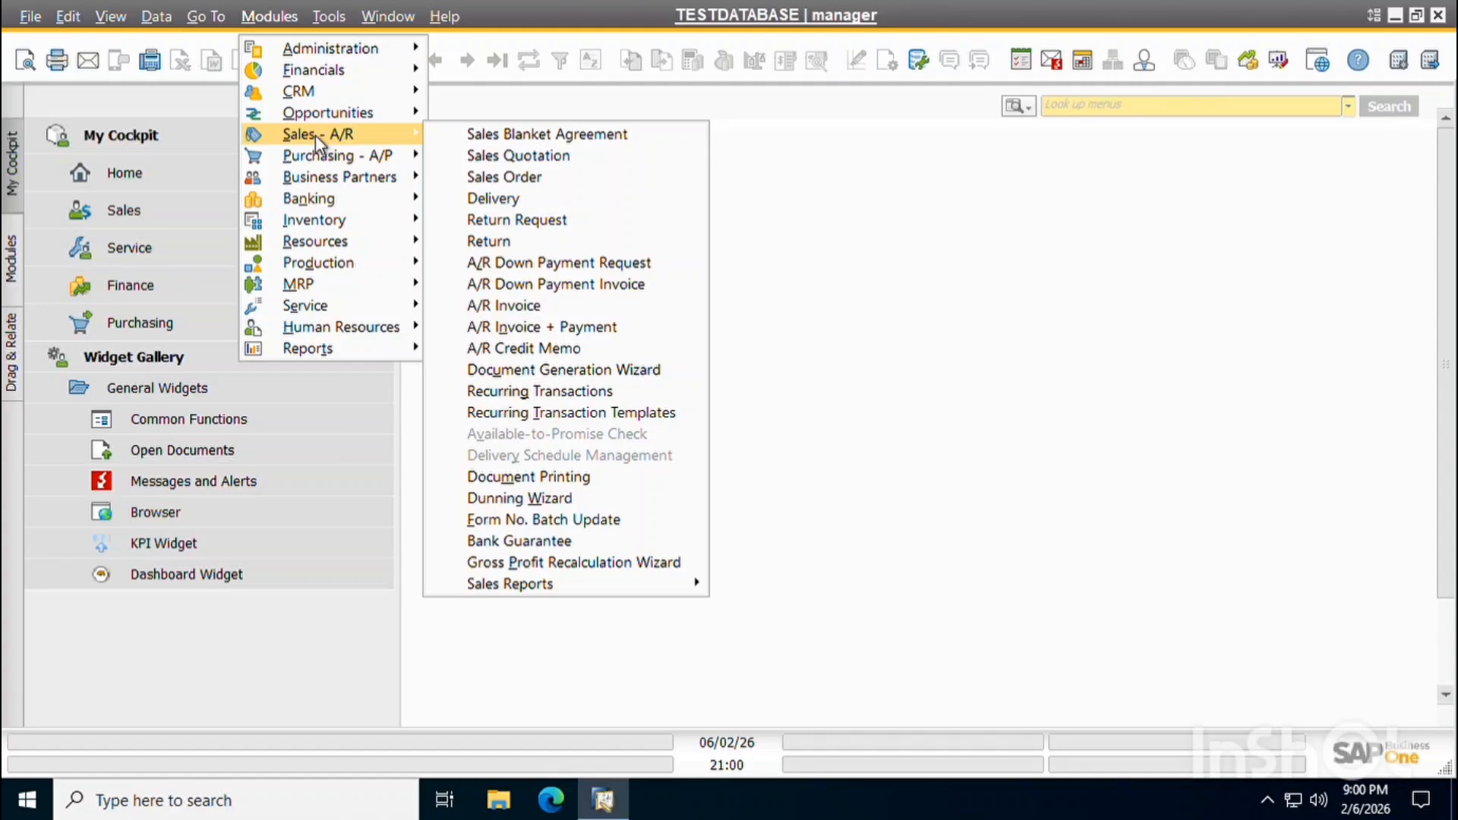
click(539, 185)
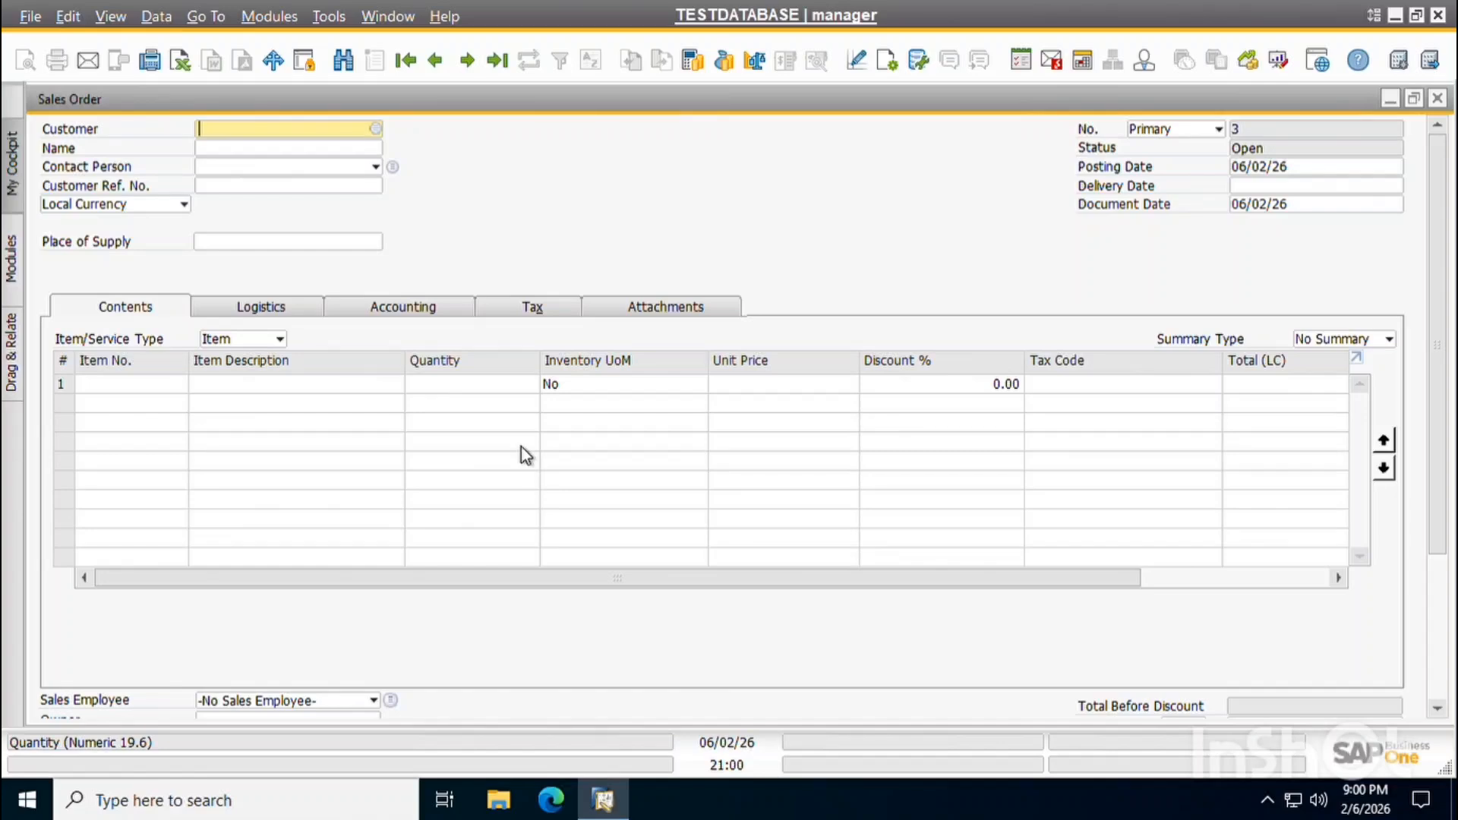
key(ctrl+f)
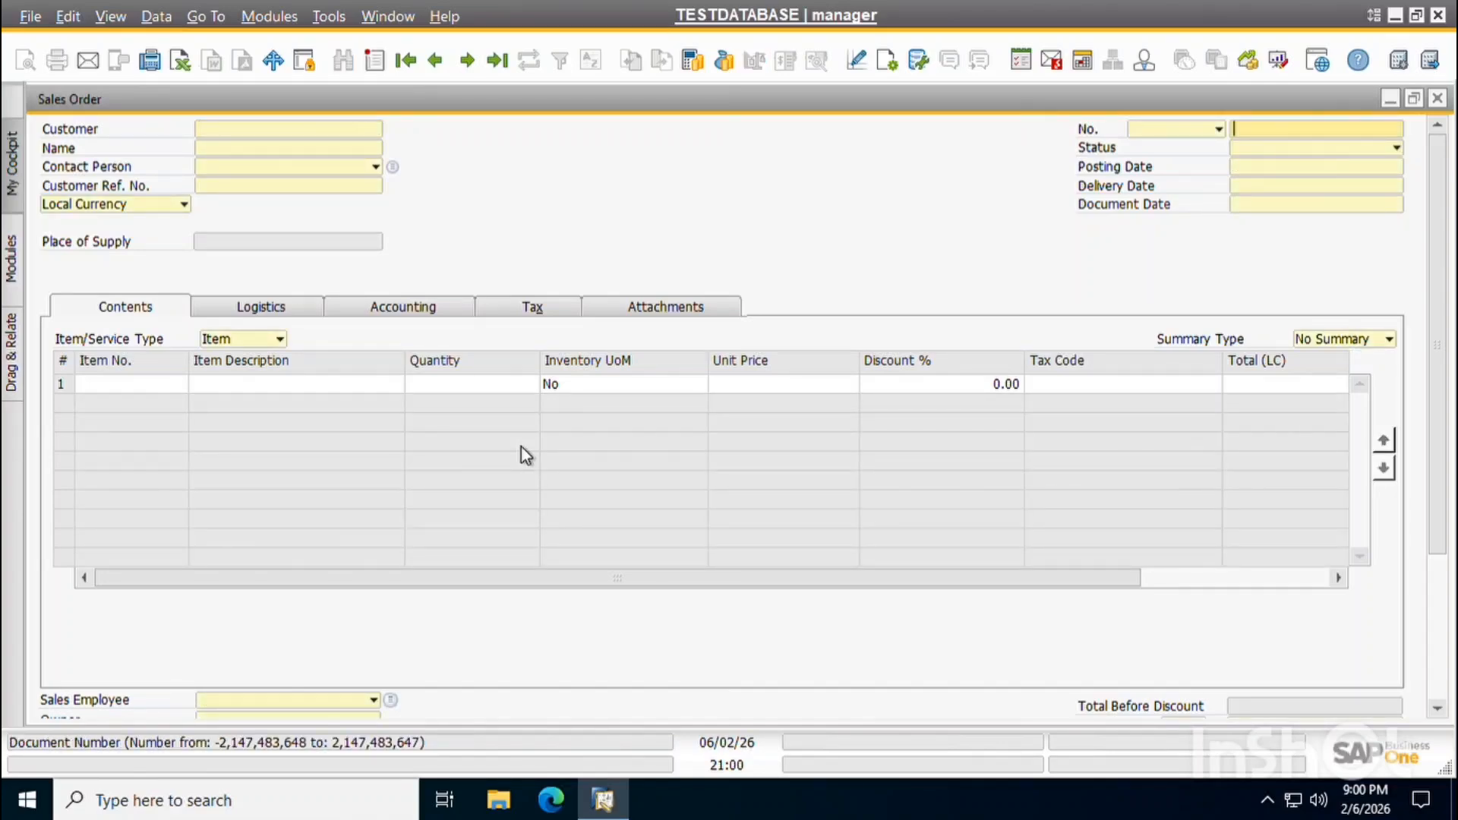
key(ctrl+a)
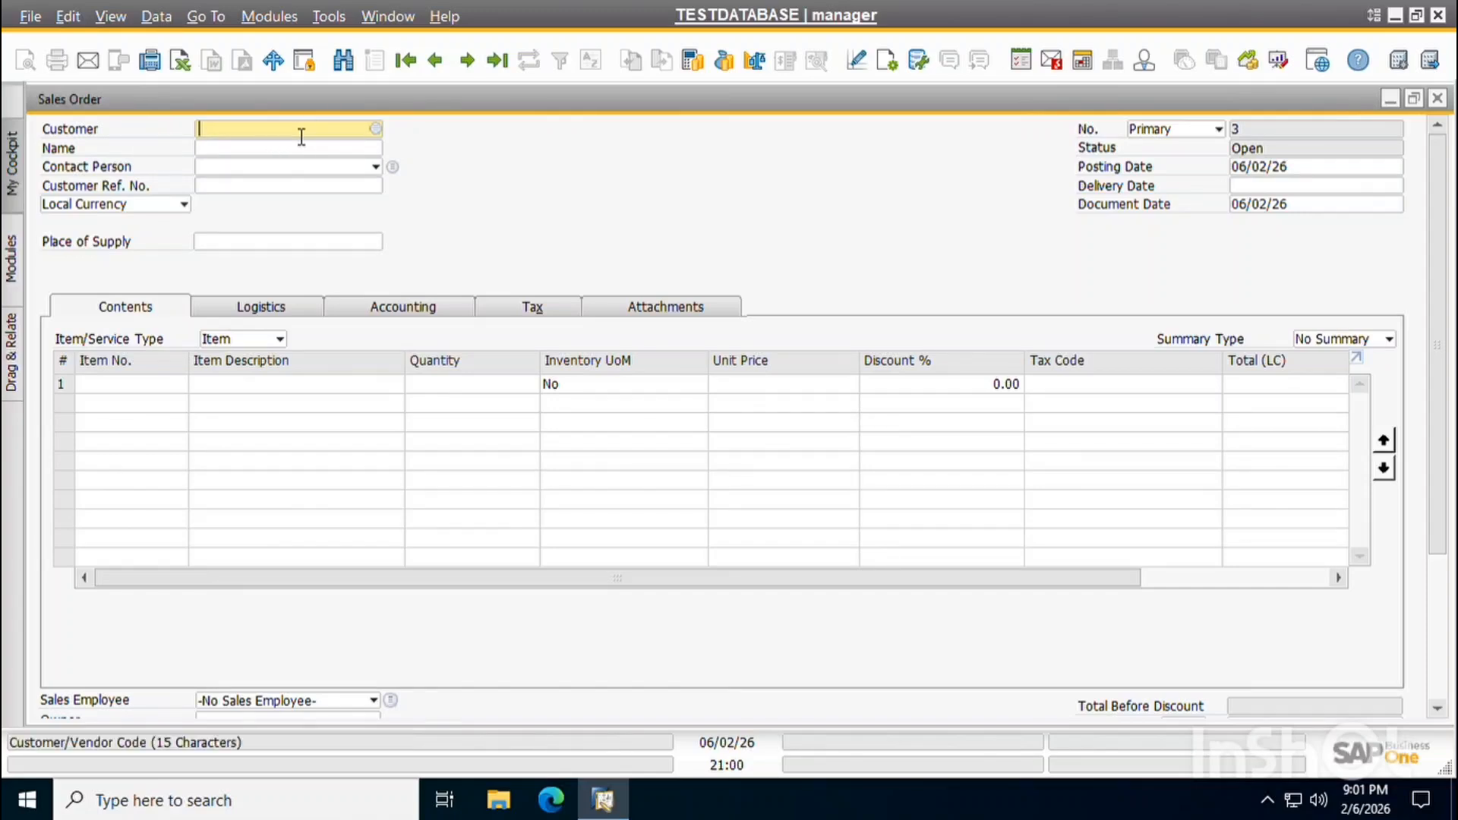
Choose Power Tech Industry from the list of business partners as the sales order's customer.
click(376, 131)
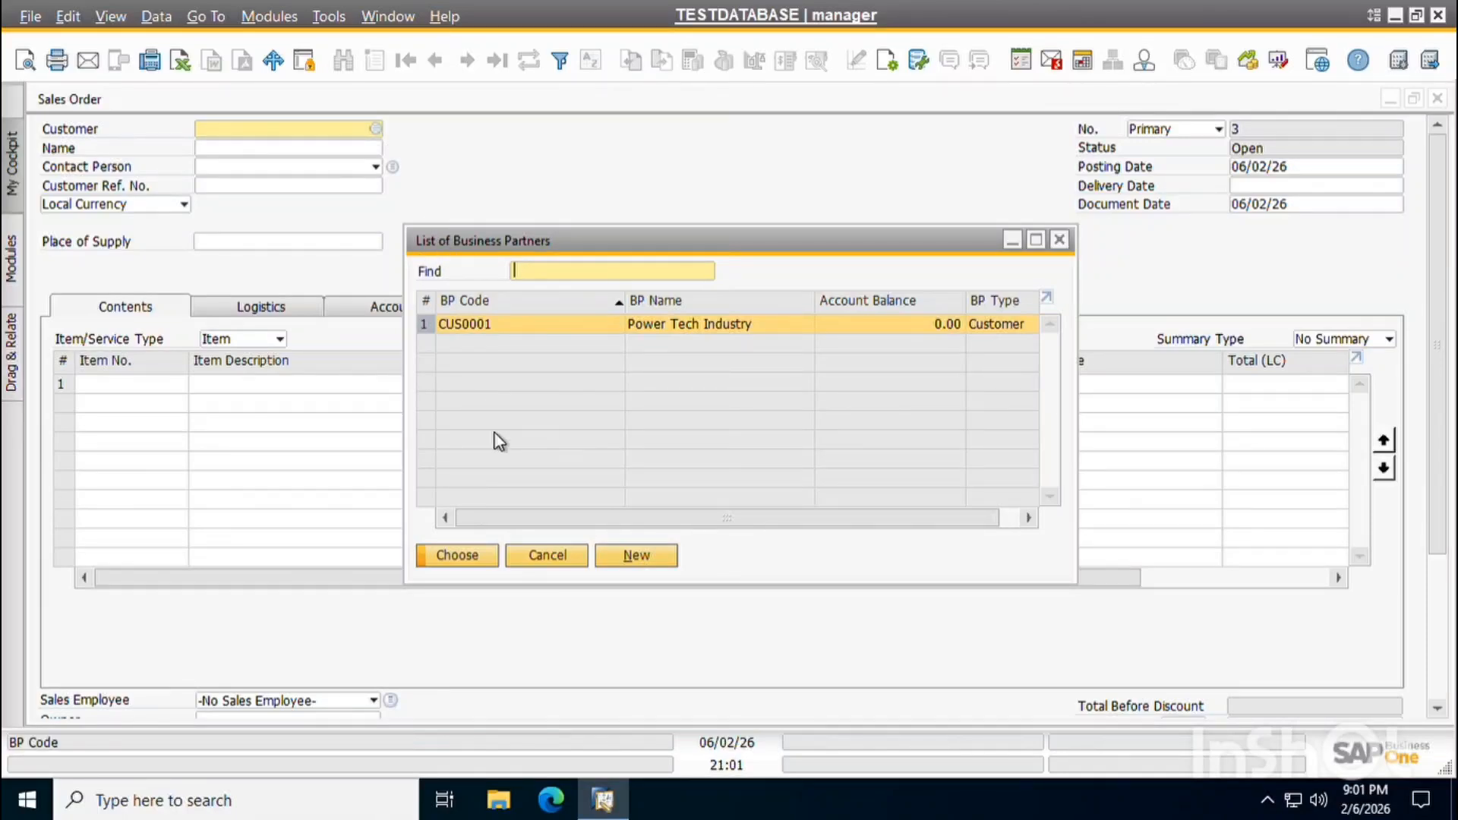
click(1060, 241)
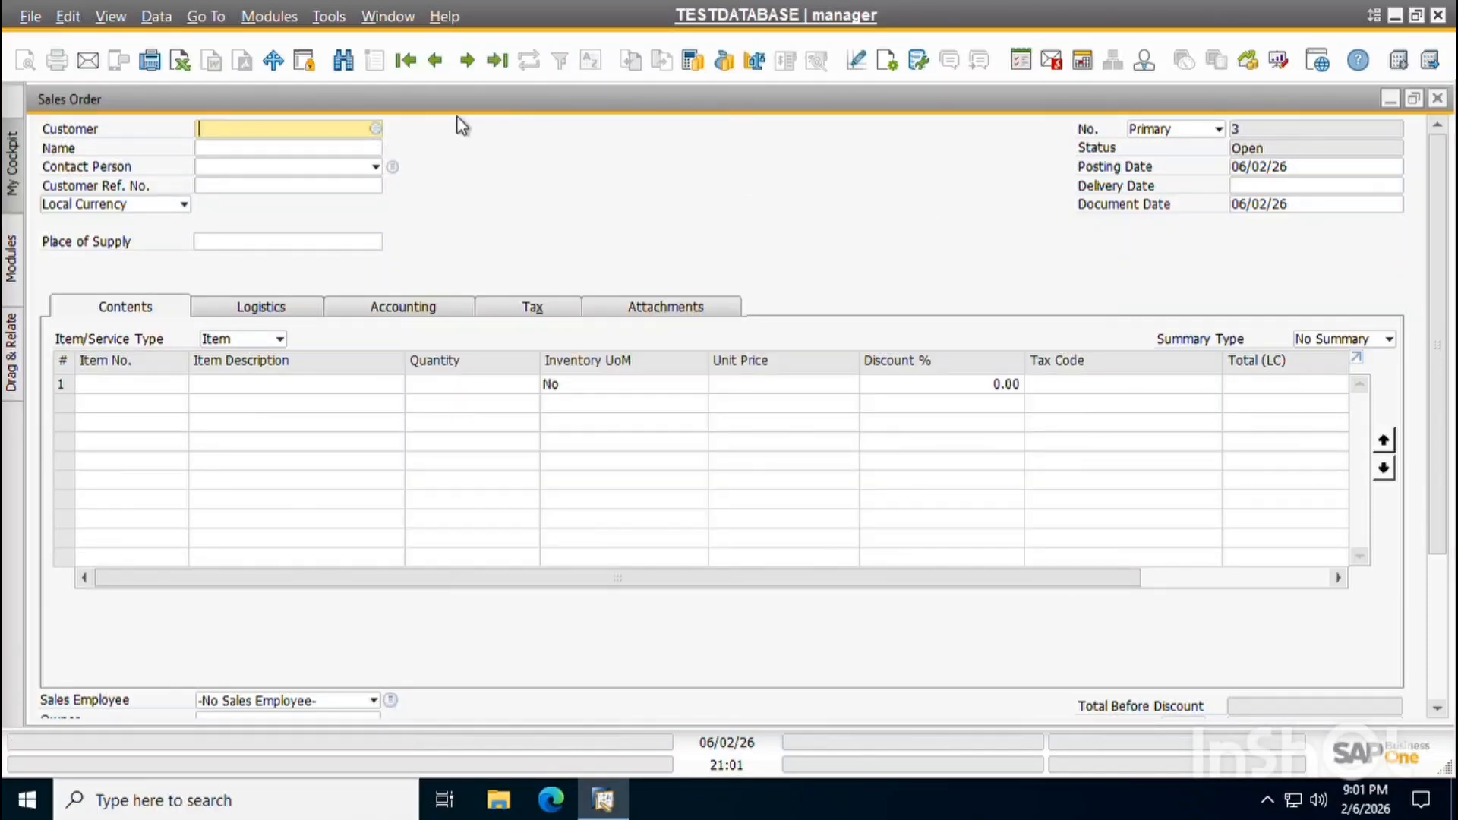
key(Tab)
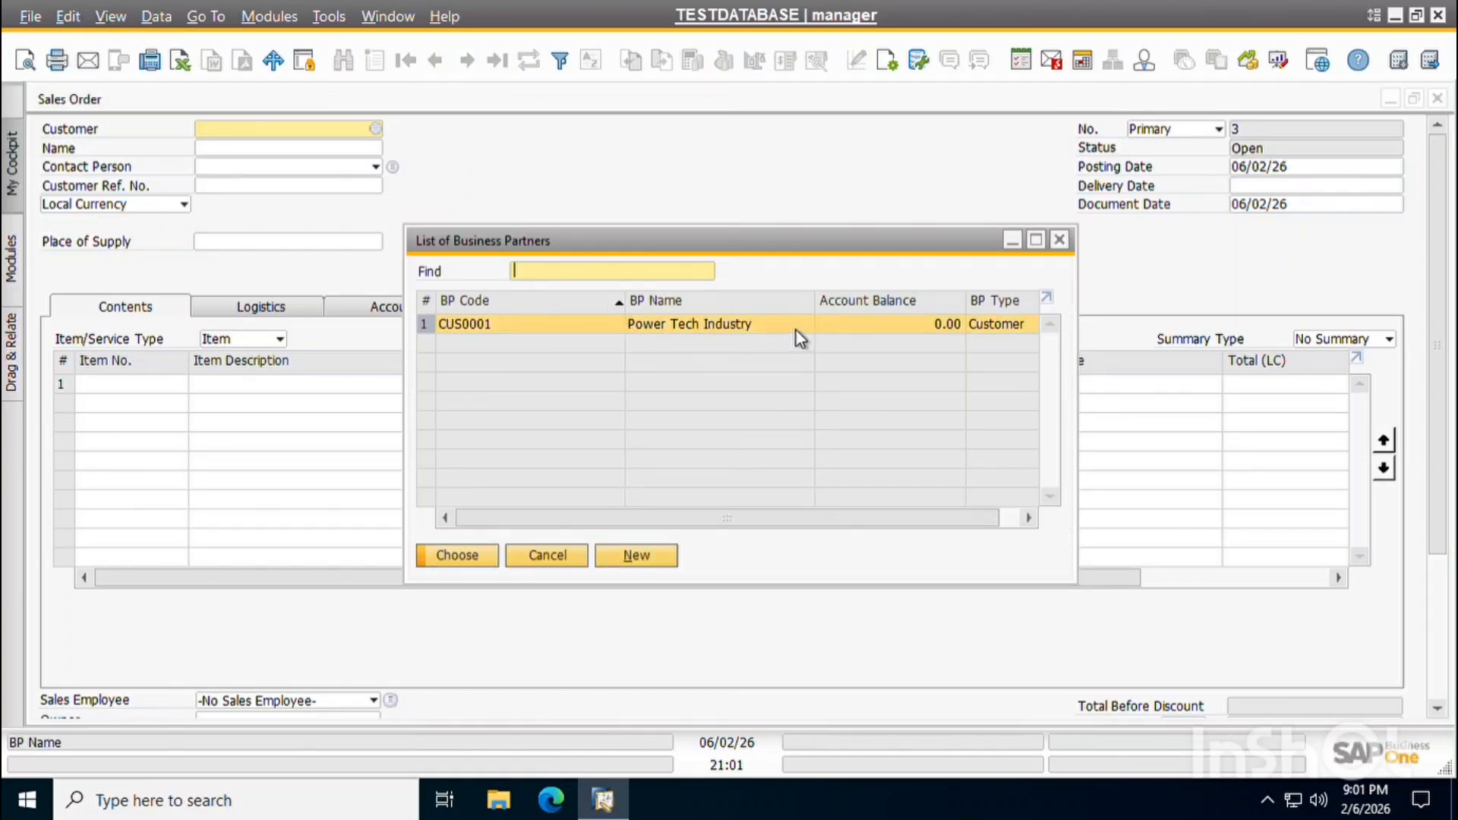
double_click(723, 325)
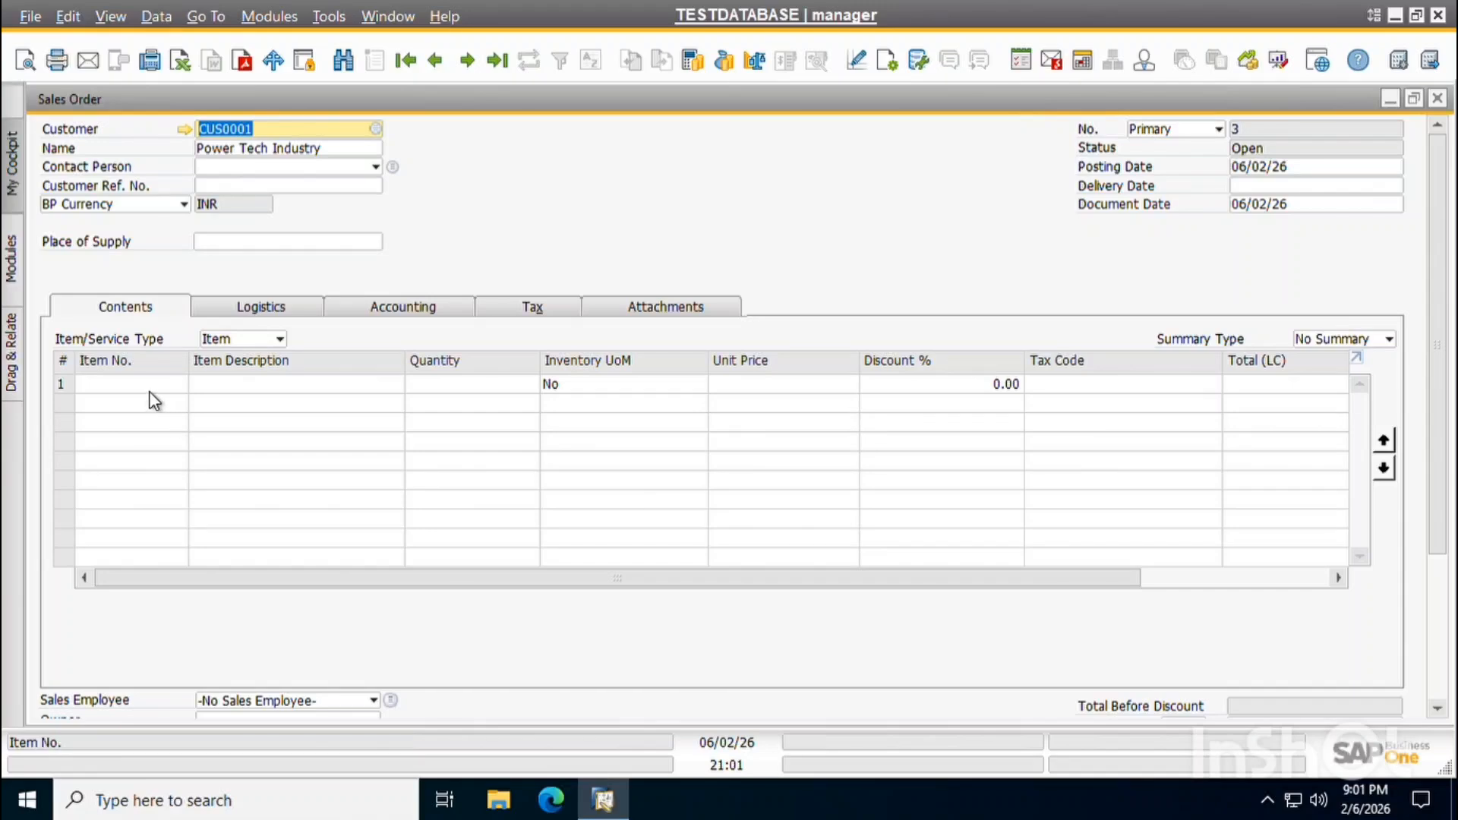
click(175, 390)
click(286, 388)
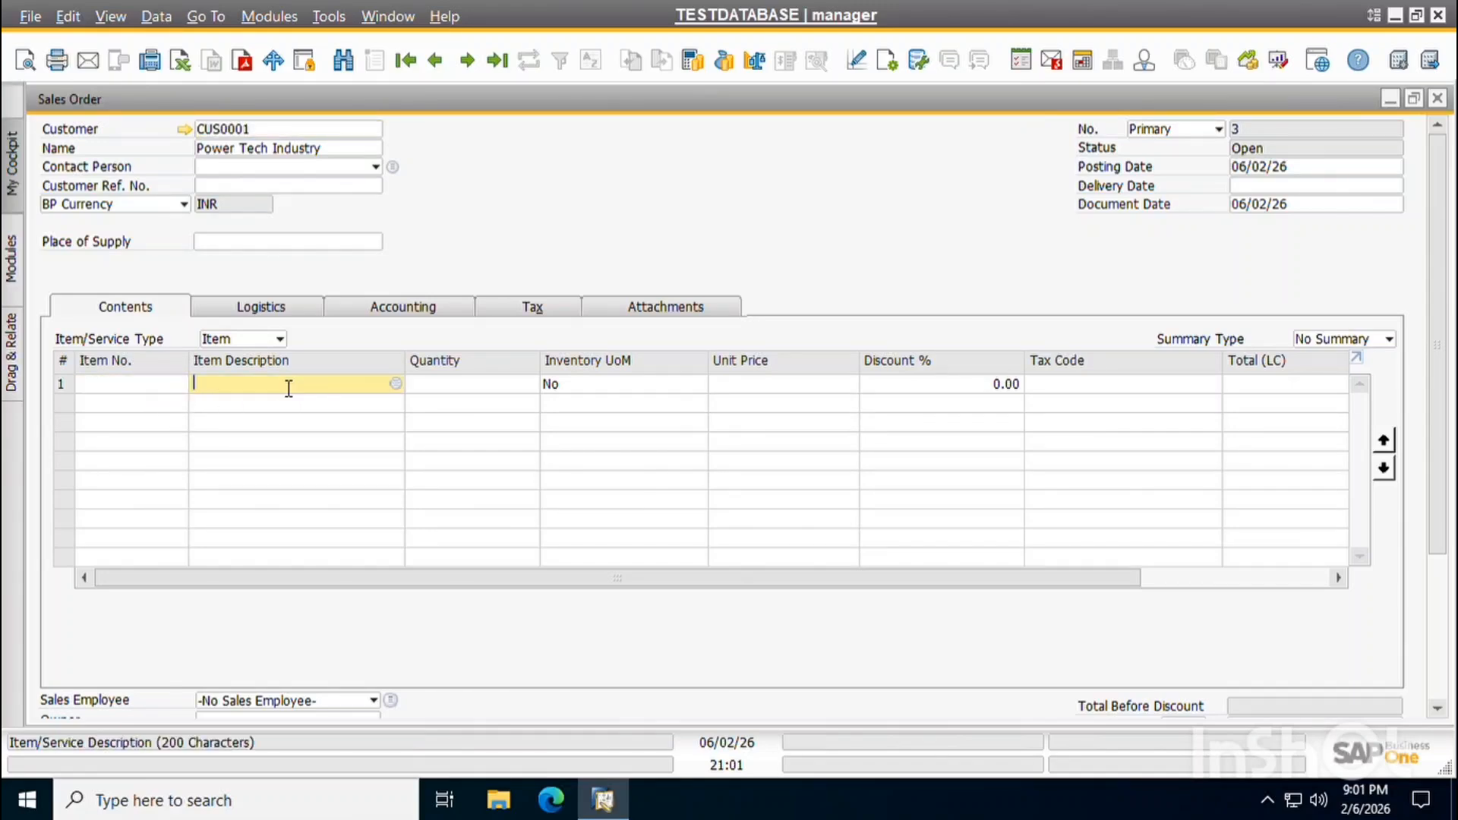
click(397, 383)
key(Escape)
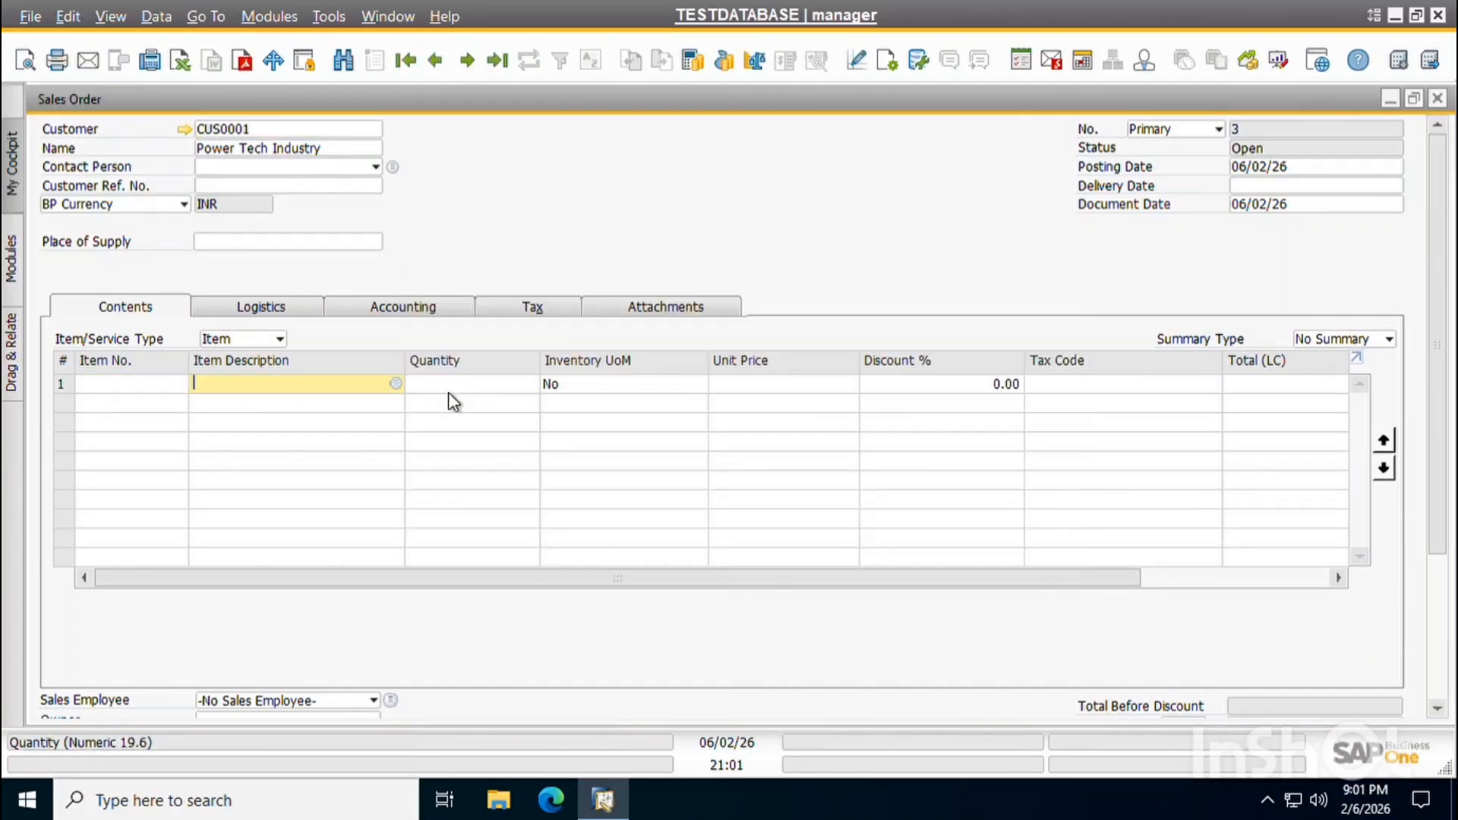
click(448, 389)
click(381, 388)
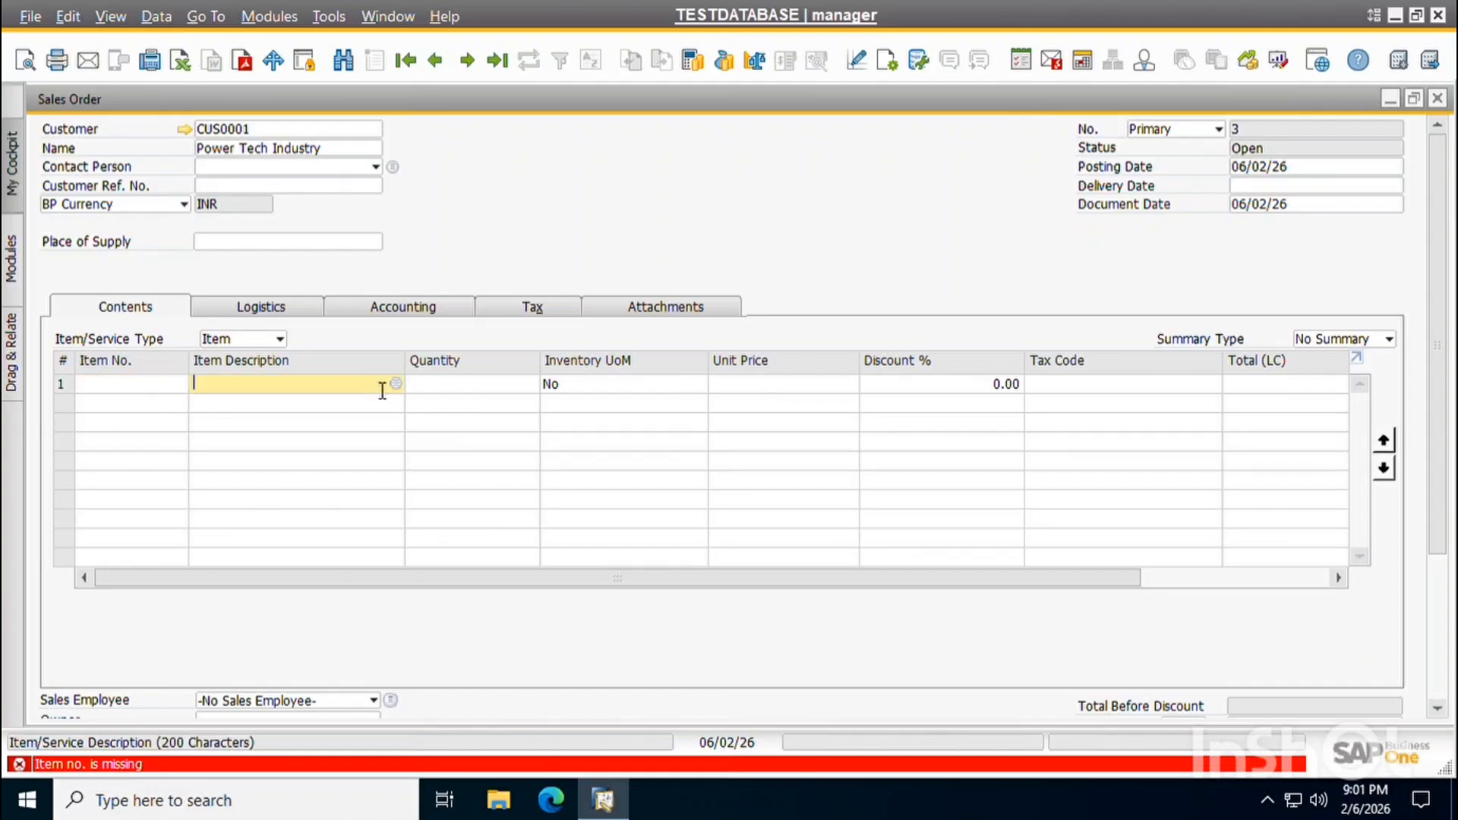
click(396, 384)
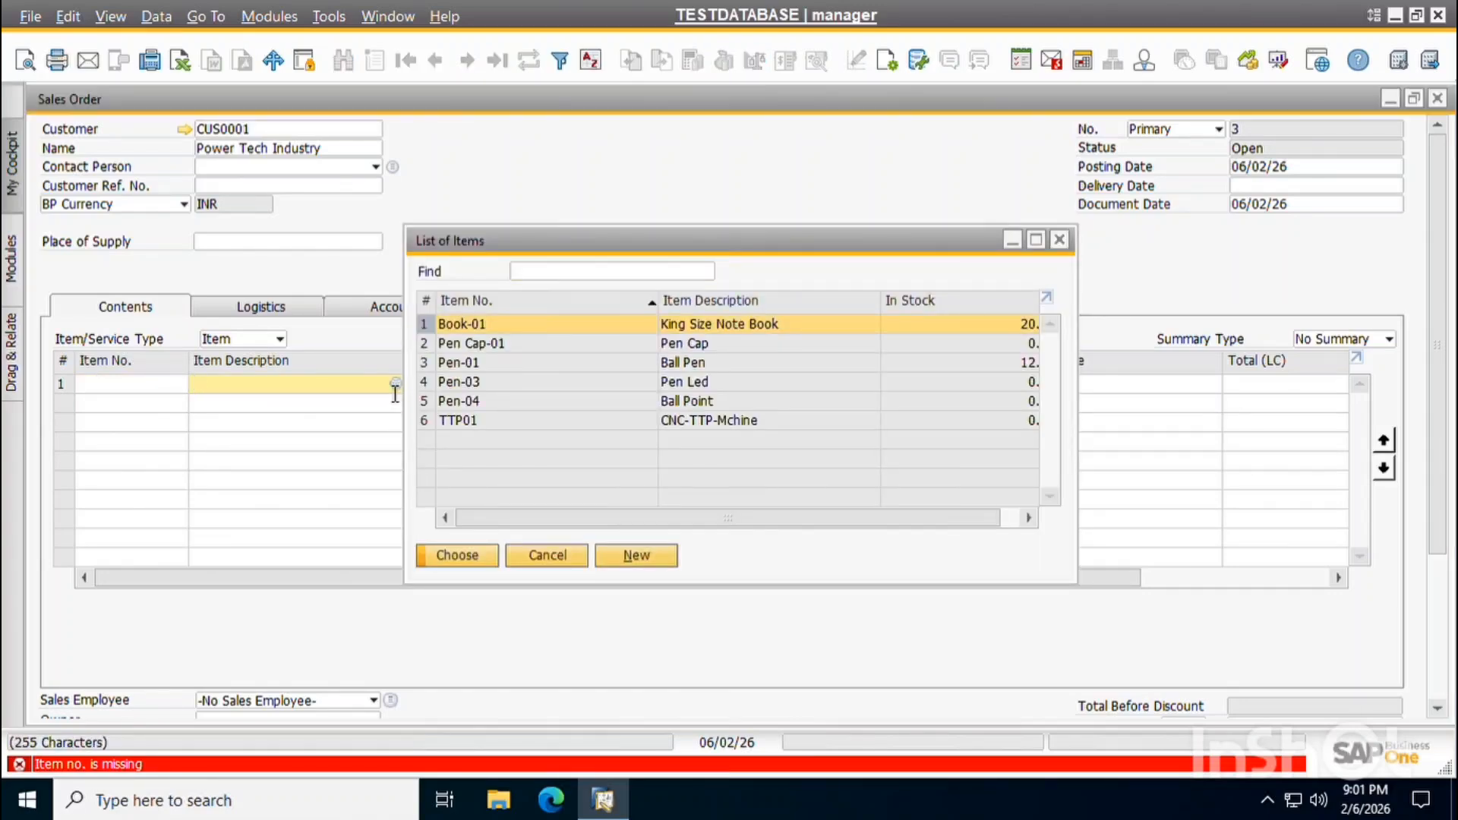
key(Escape)
Add item Book-01 (King Size Note Book) from the item list to the first row of the order contents.
click(157, 392)
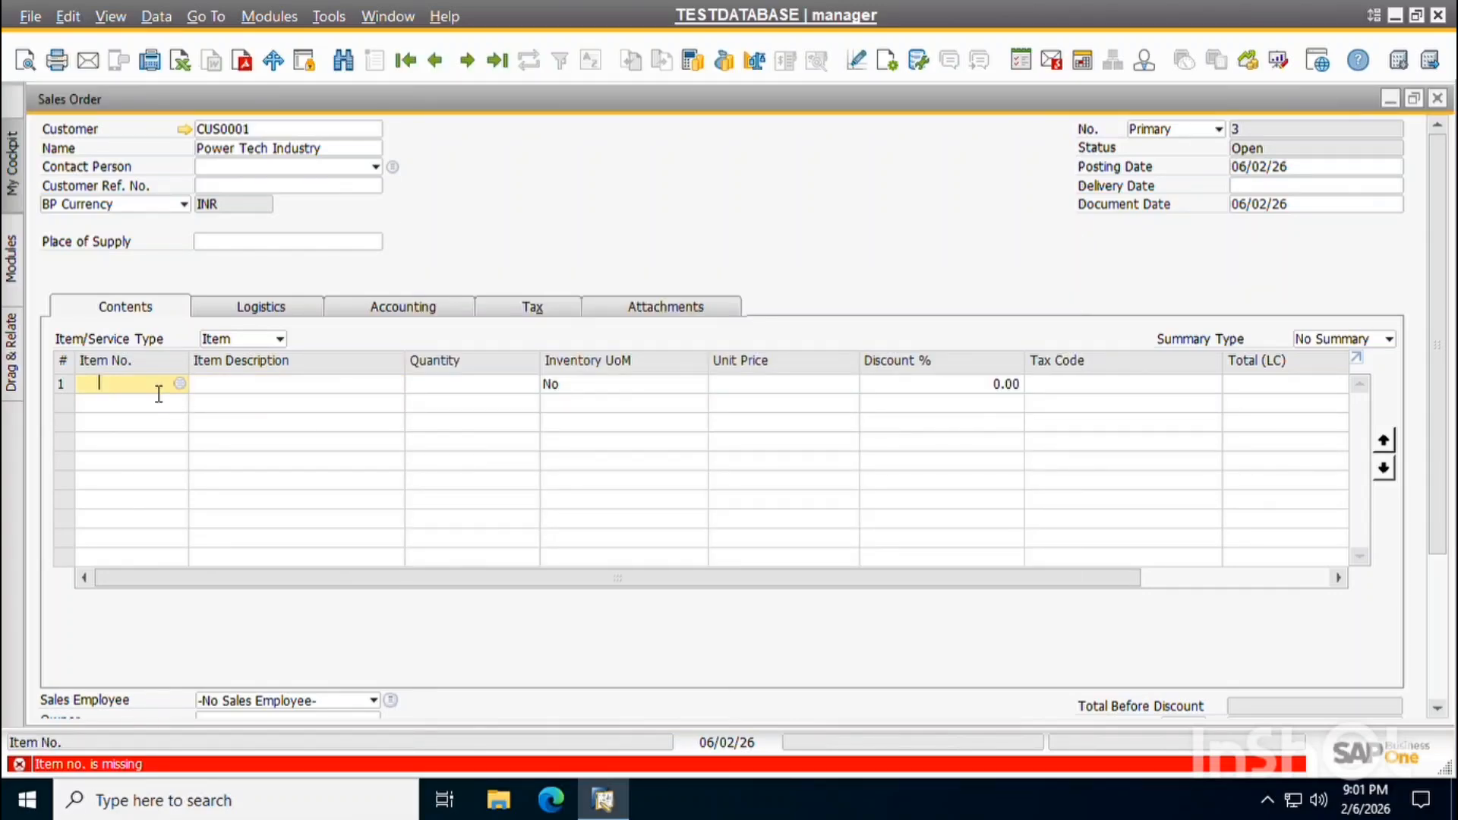
click(182, 388)
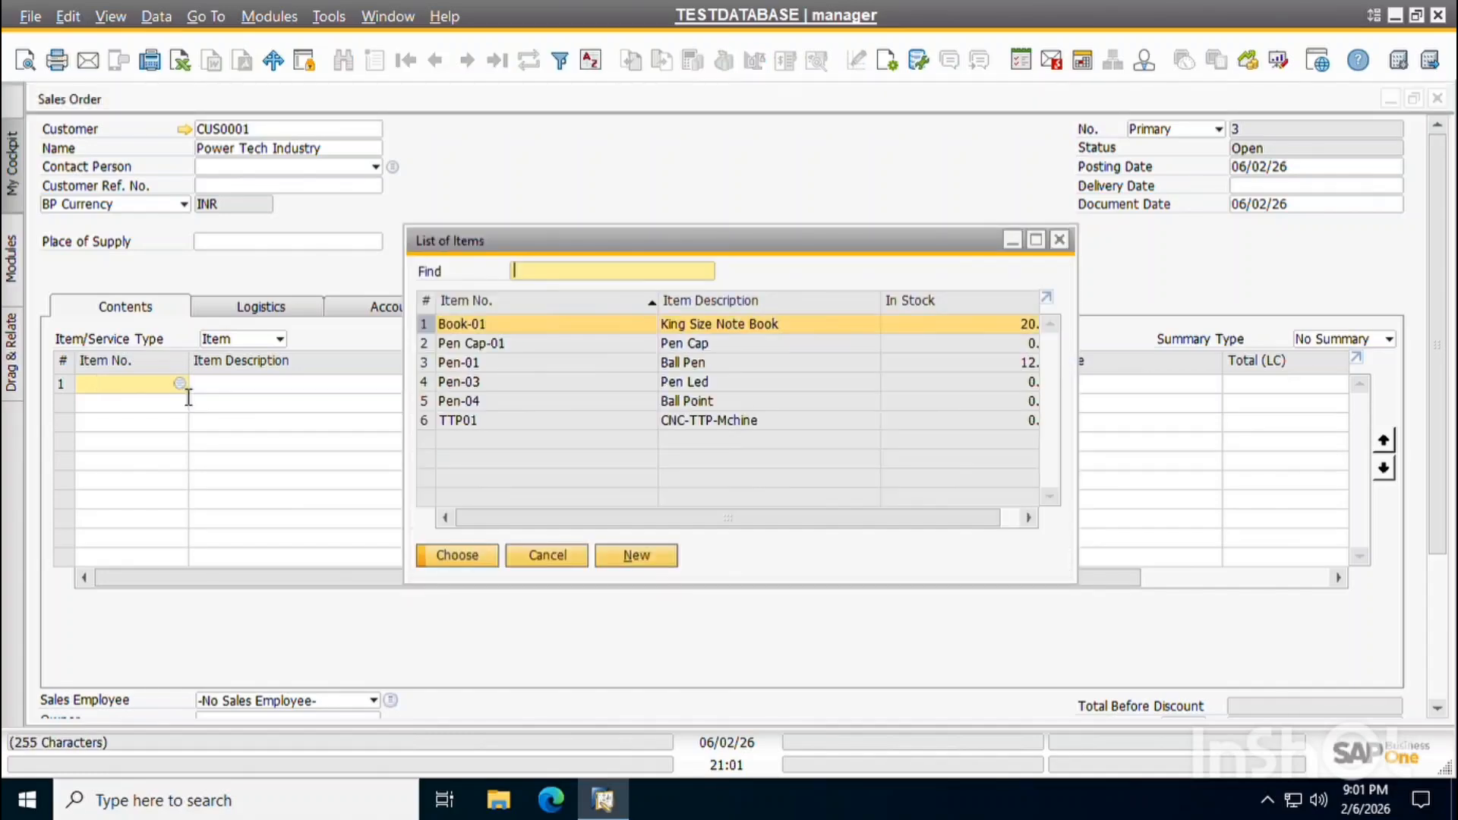
key(Escape)
key(Tab)
double_click(476, 331)
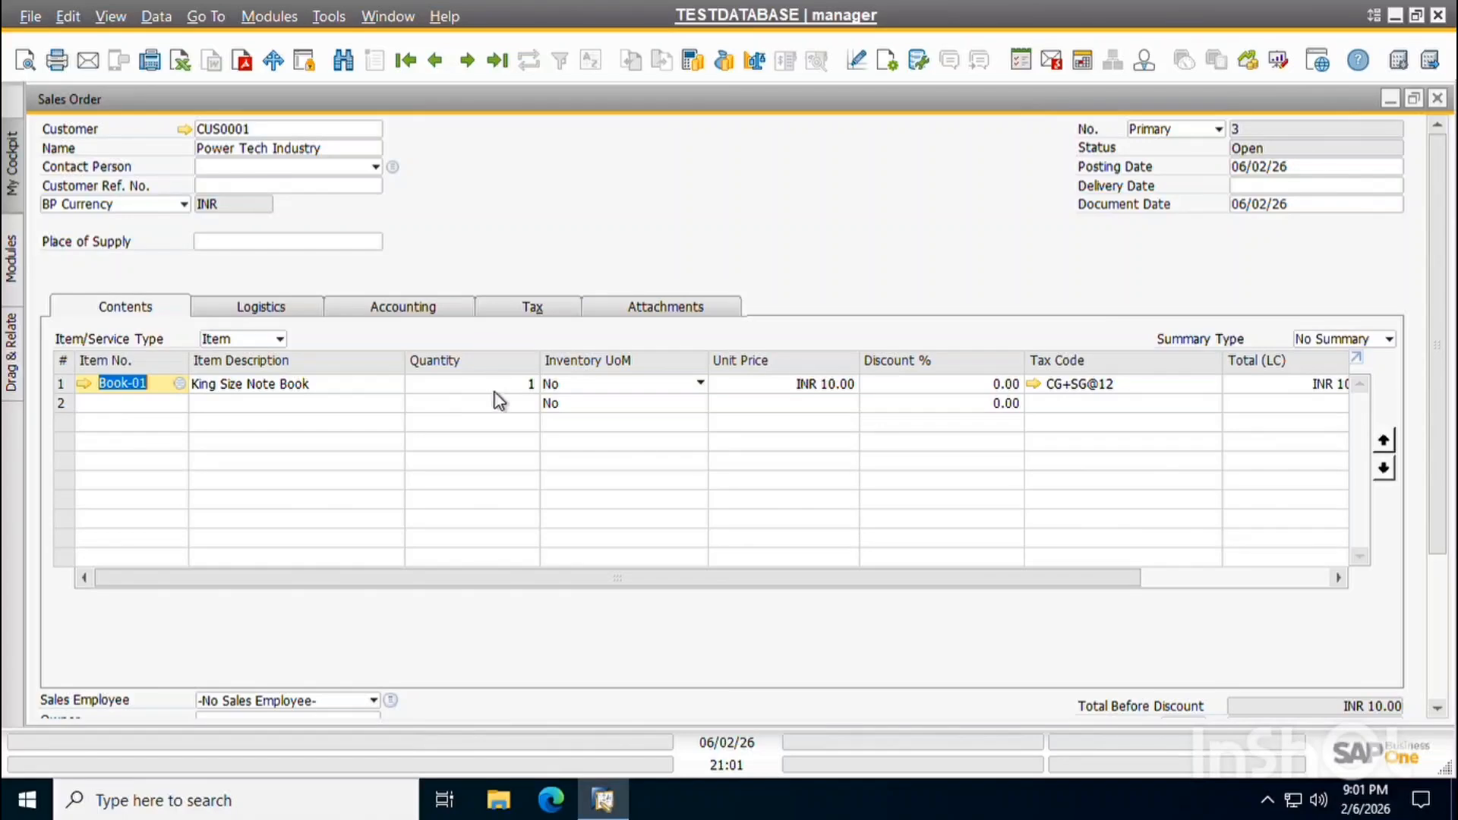
Set the tax code of the Book-01 row to IGST@18 from the list of sales tax codes.
click(414, 384)
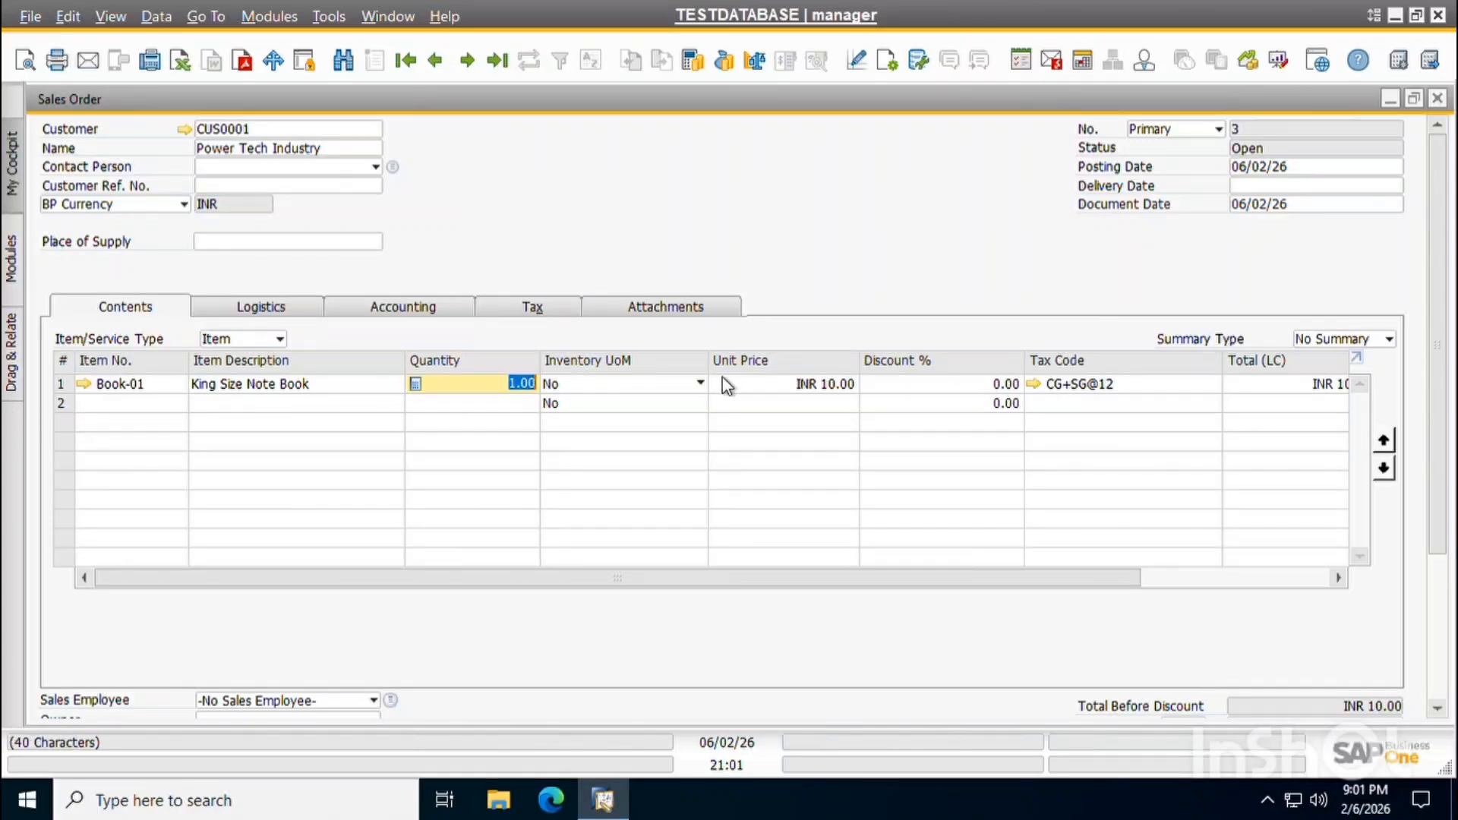
click(797, 391)
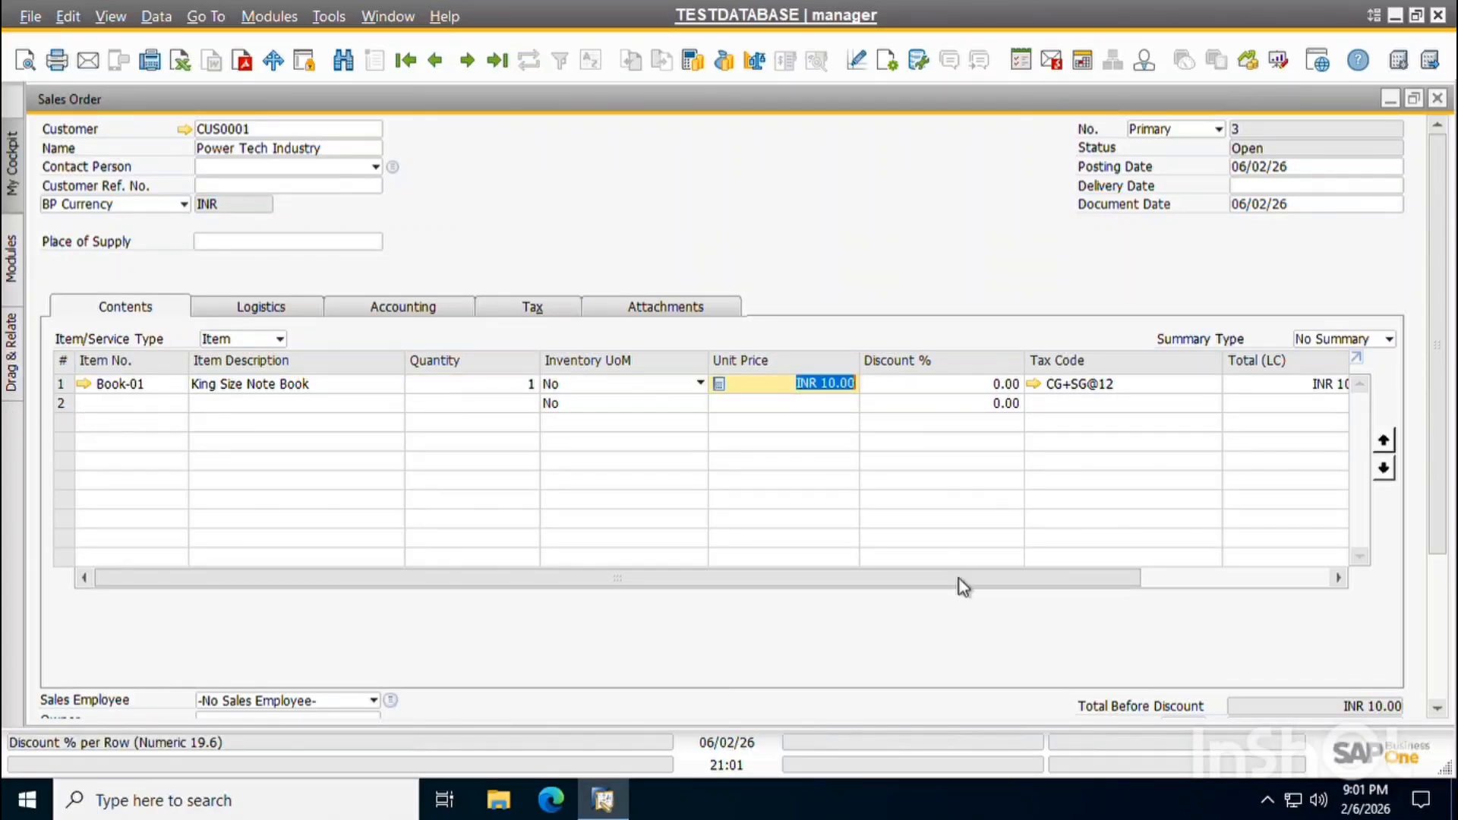
drag(959, 579, 1268, 575)
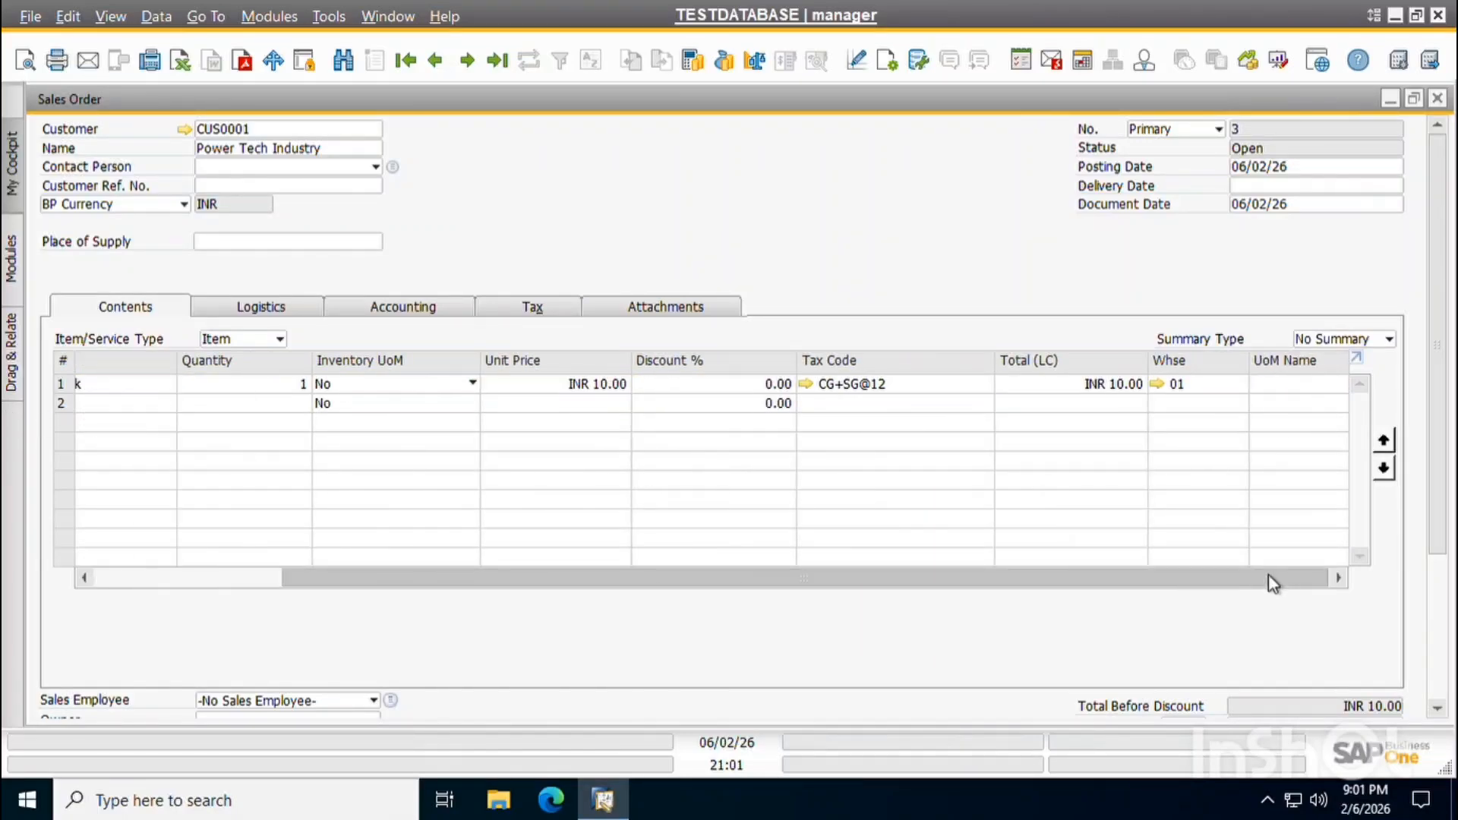
click(884, 385)
text(1)
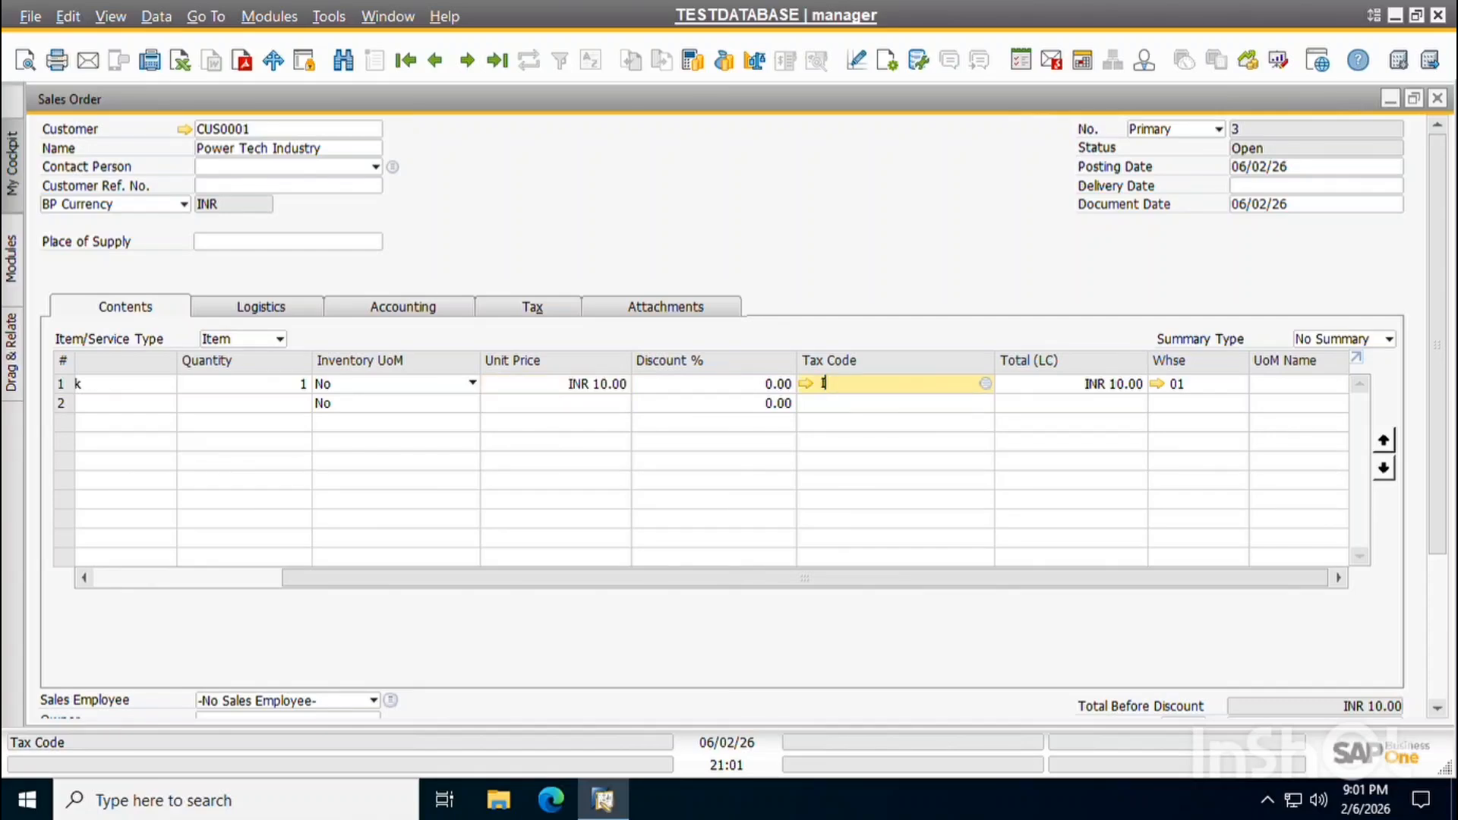
key(Tab)
click(590, 366)
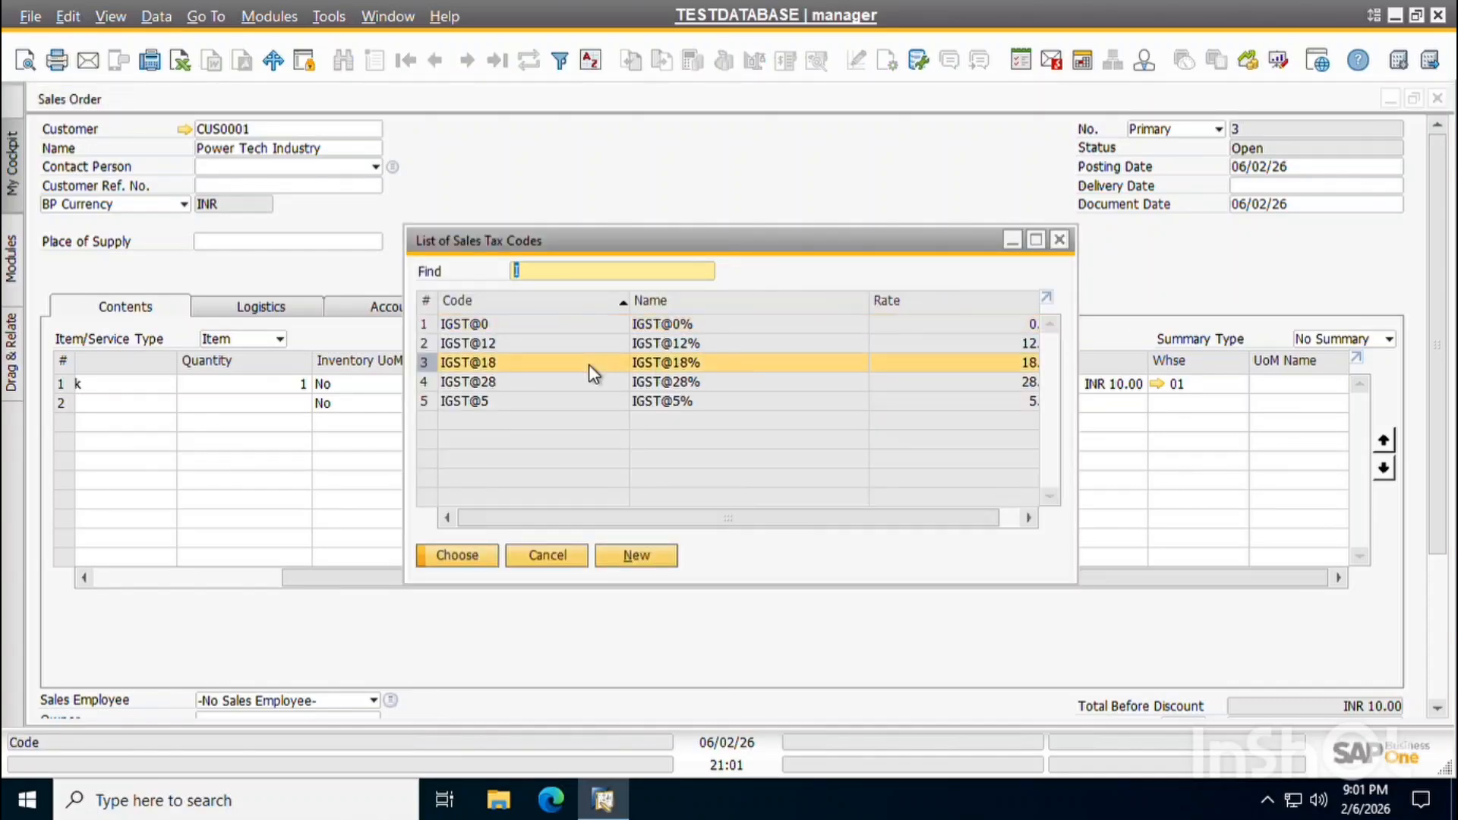
double_click(594, 372)
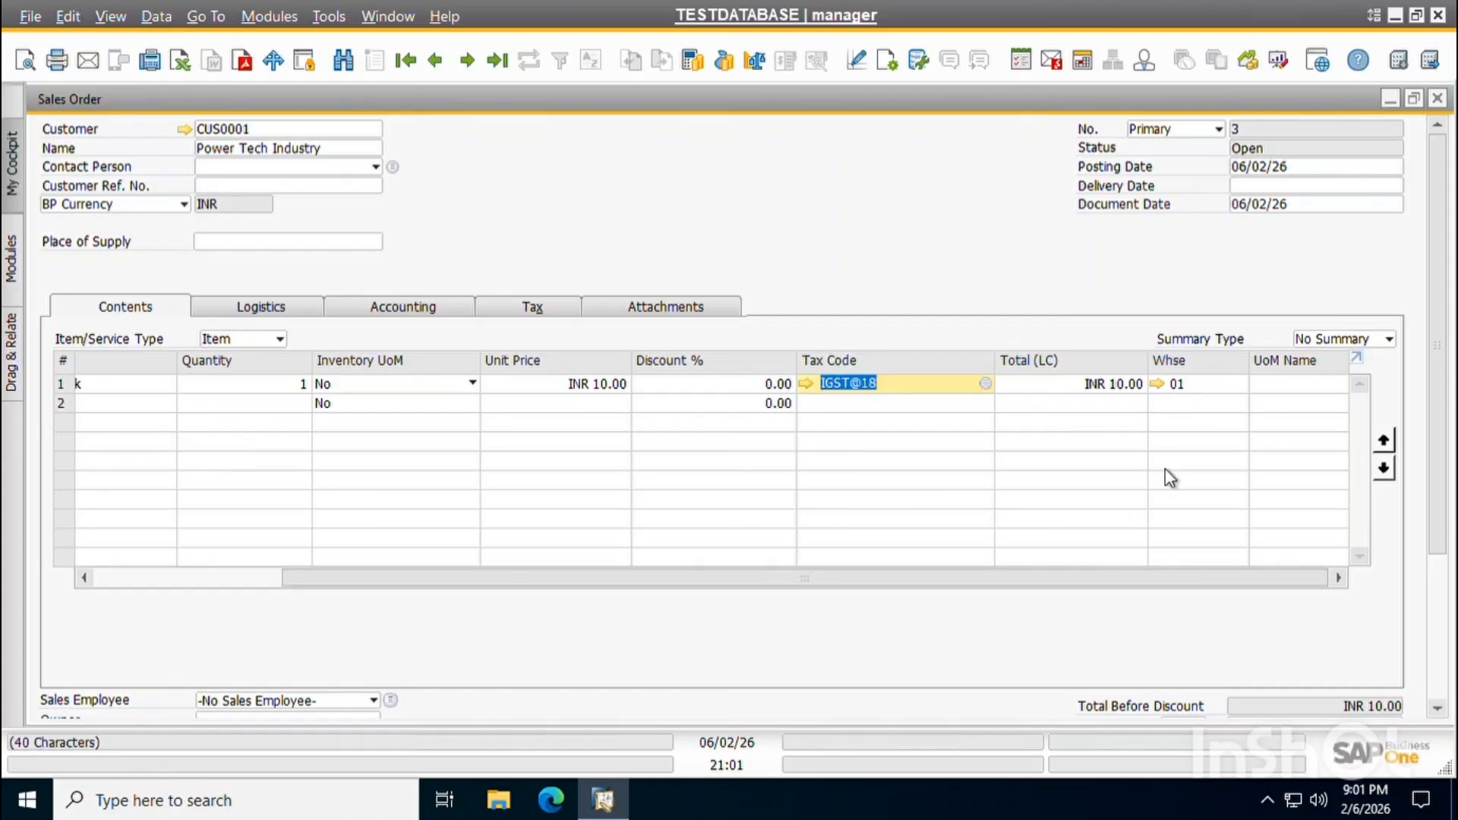
click(1187, 386)
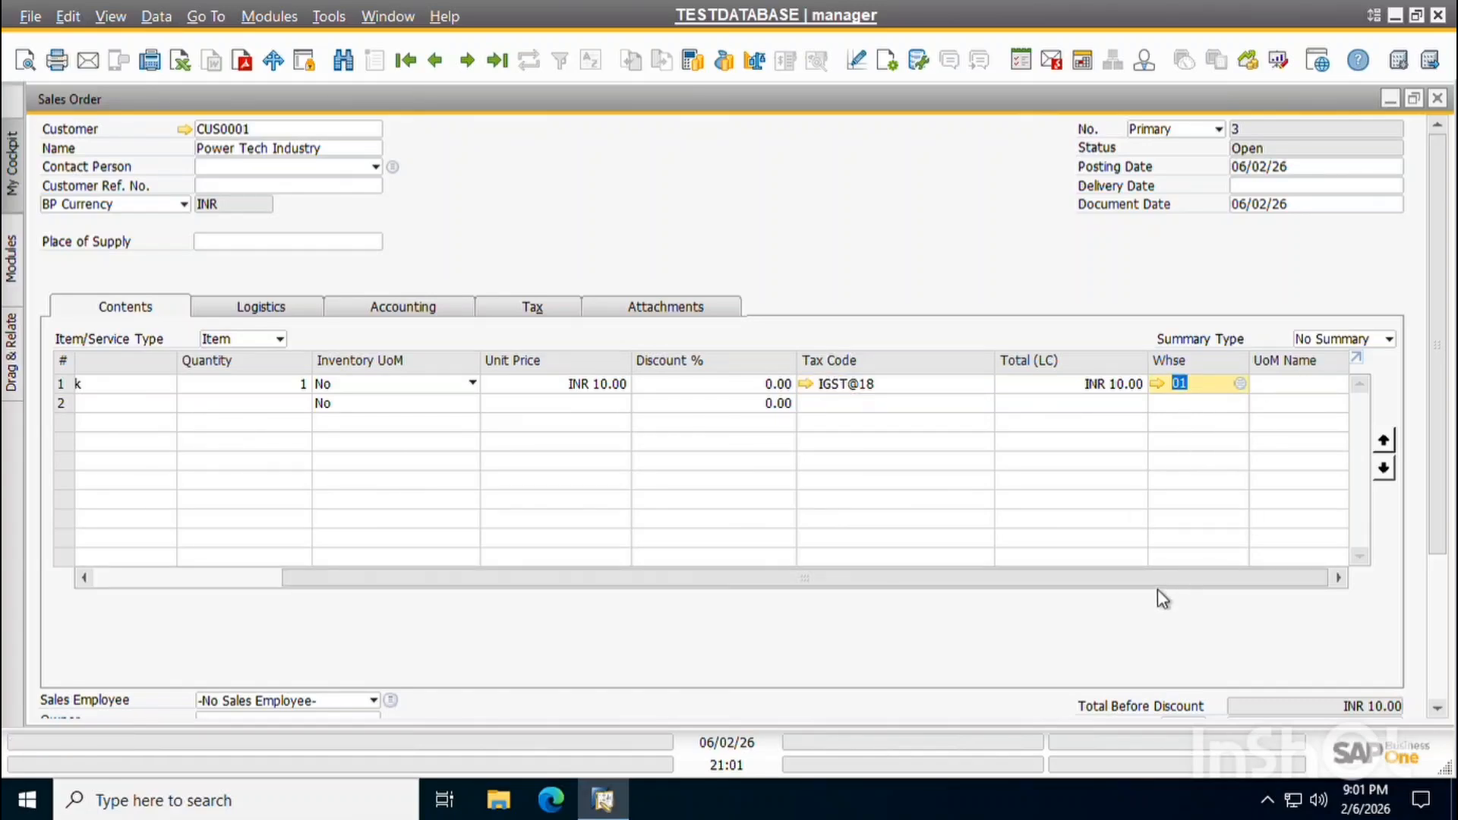
Copy item number Book-01 from the cell above into the second and third rows of the order.
drag(1158, 583, 272, 545)
click(133, 407)
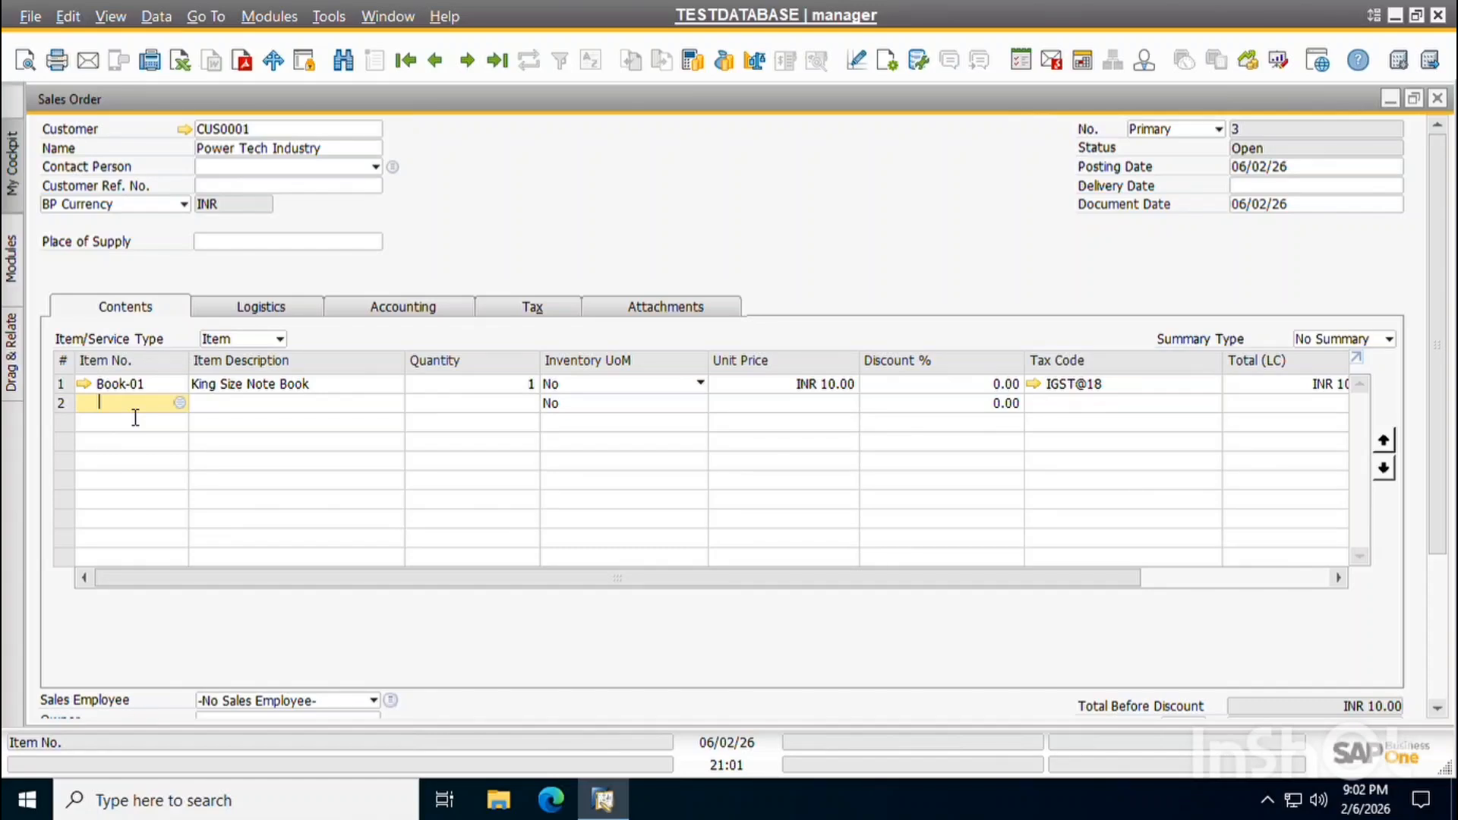
key(ctrl+Up)
key(Tab)
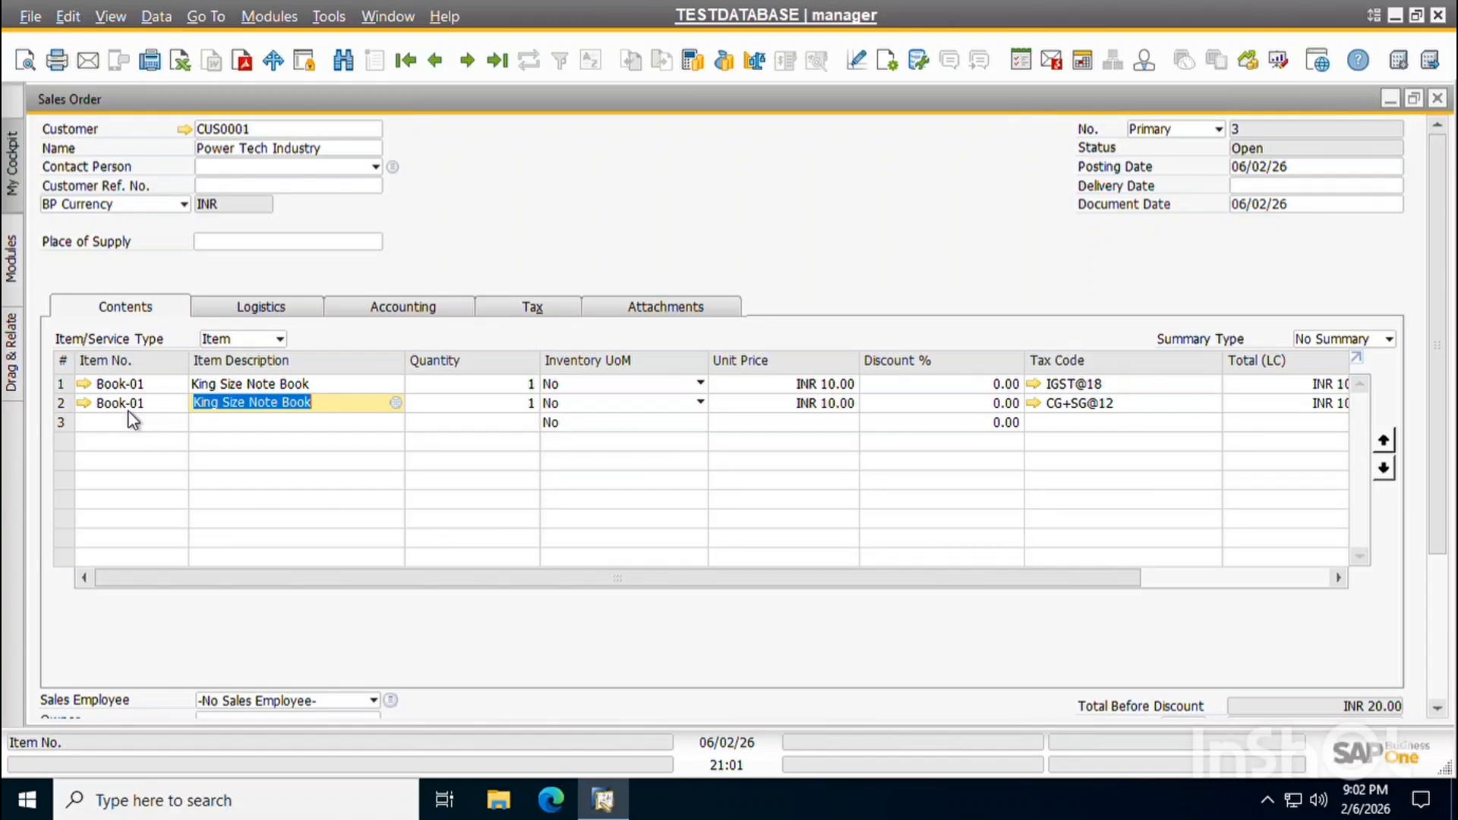
click(130, 419)
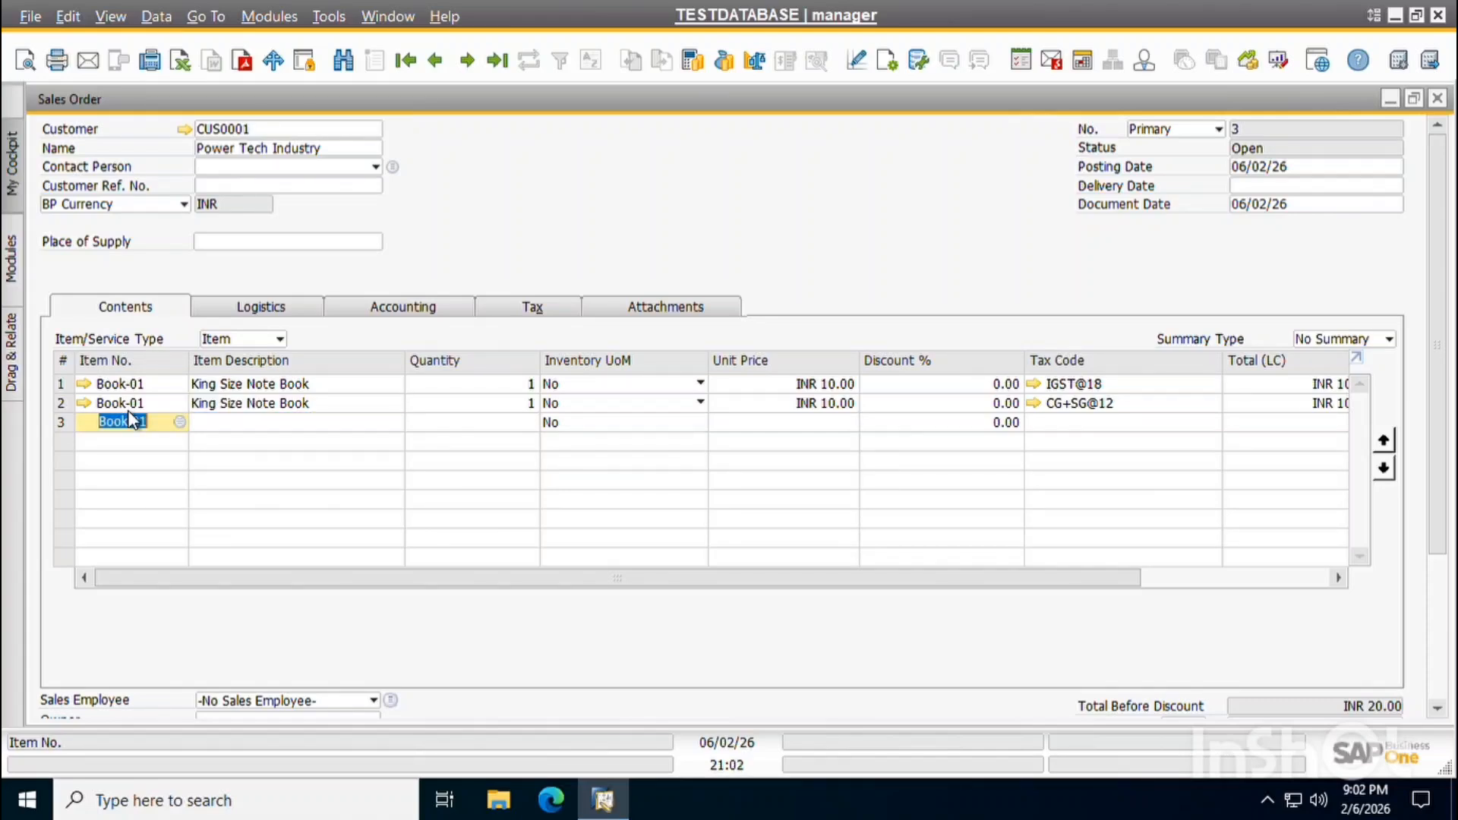
key(Tab)
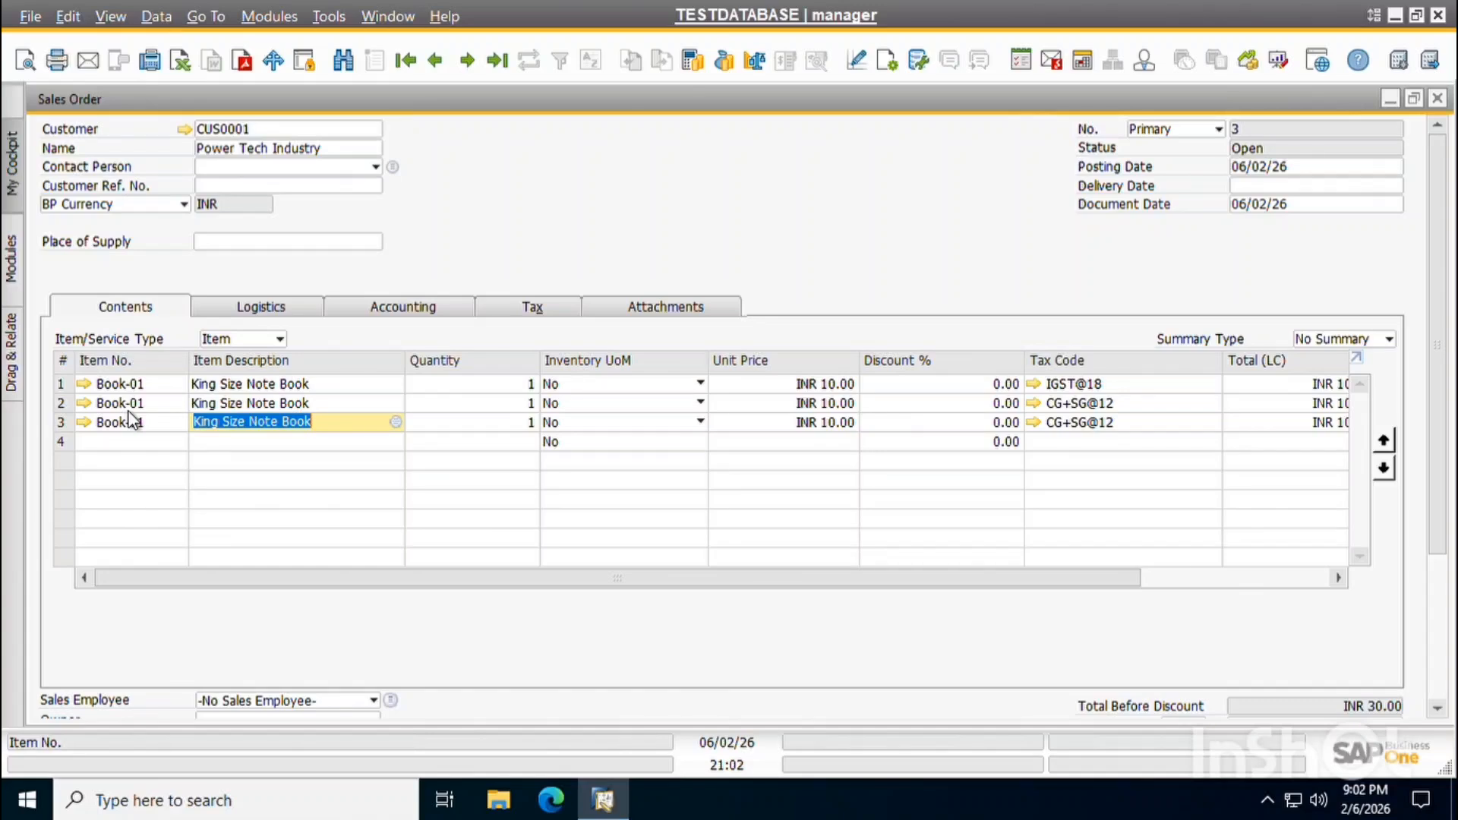
Delete the second and third Book-01 rows from the order contents.
click(138, 412)
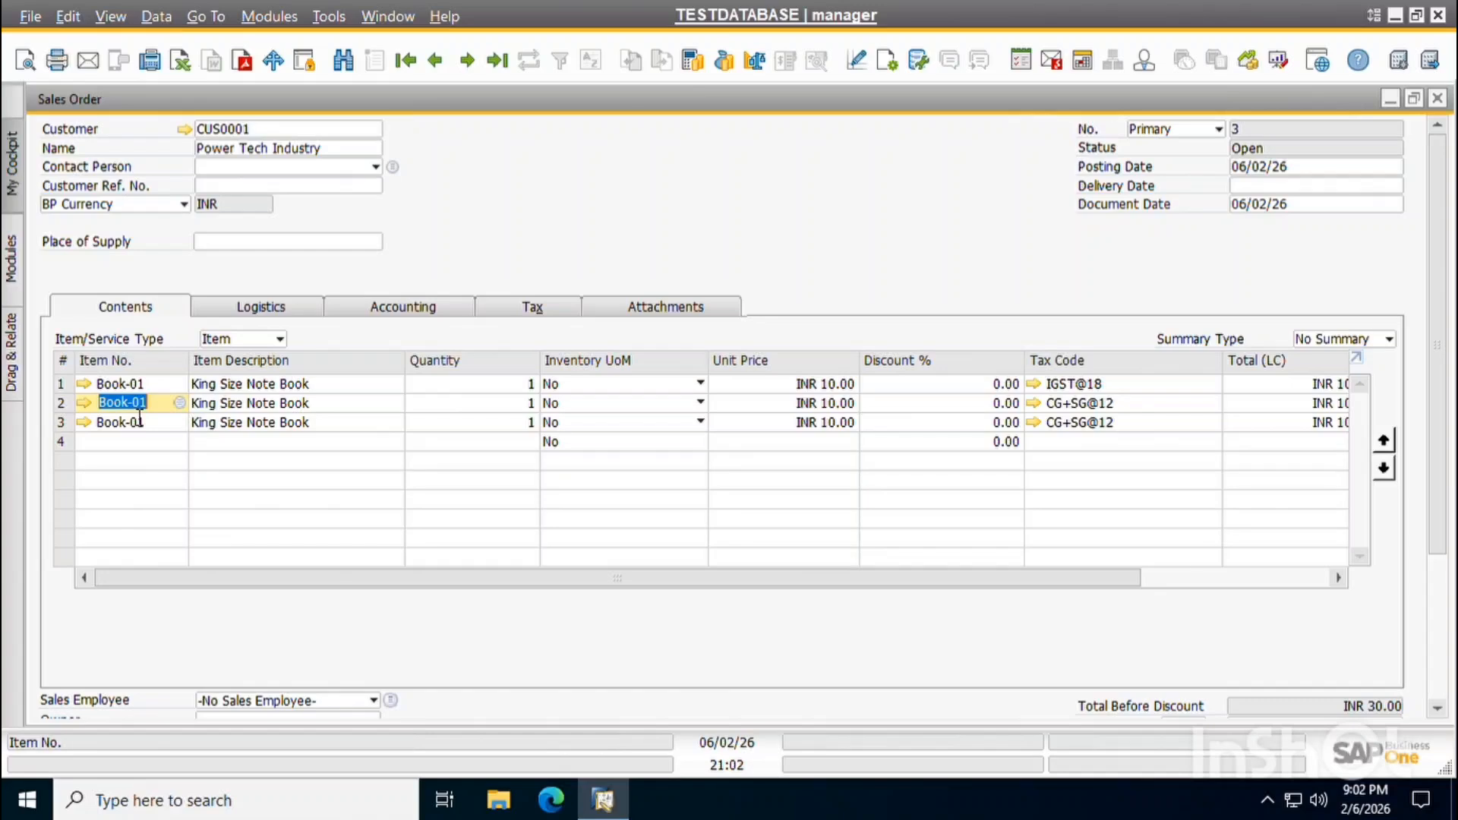
right_click(70, 408)
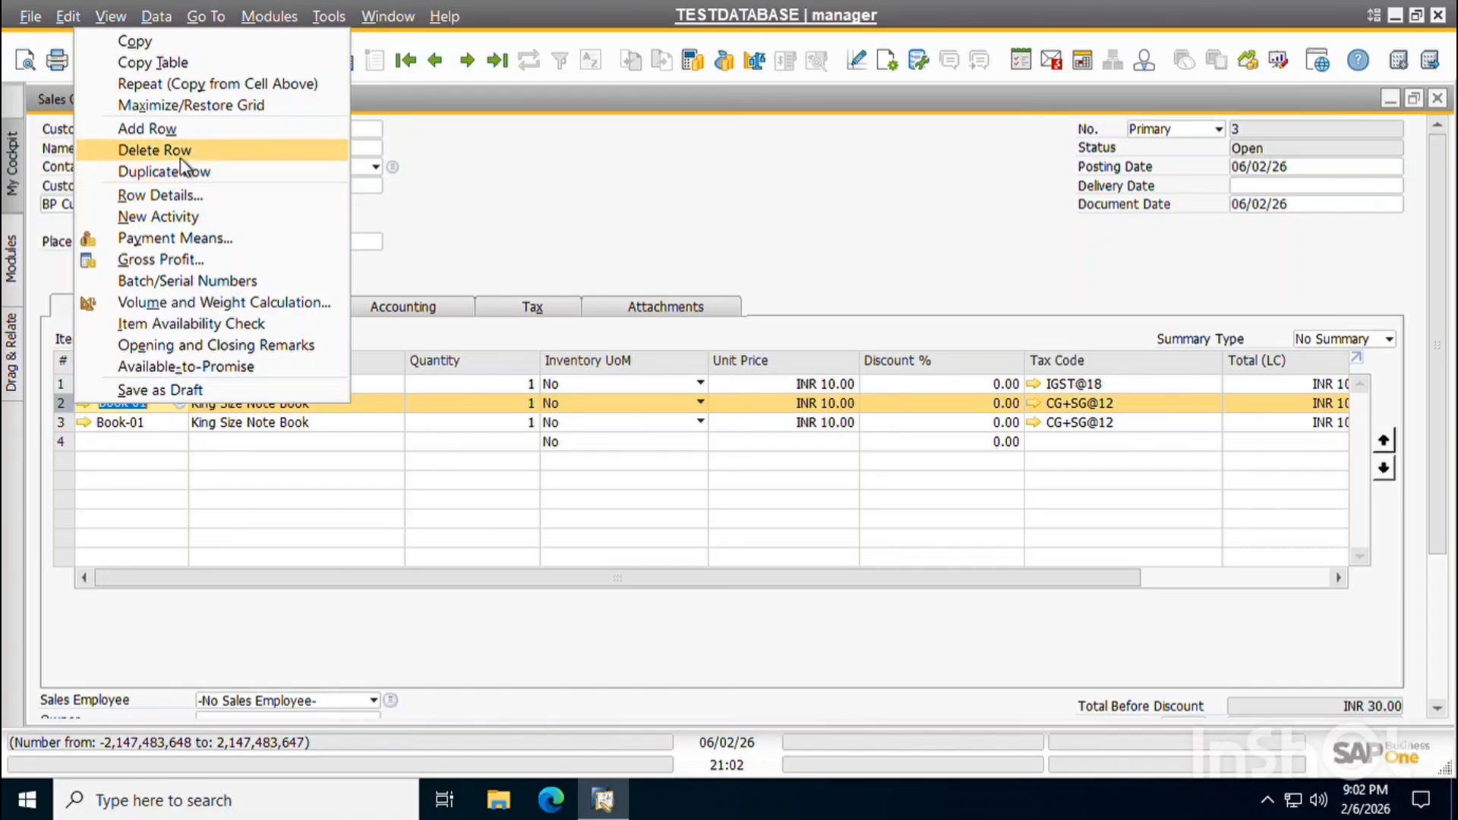
click(553, 202)
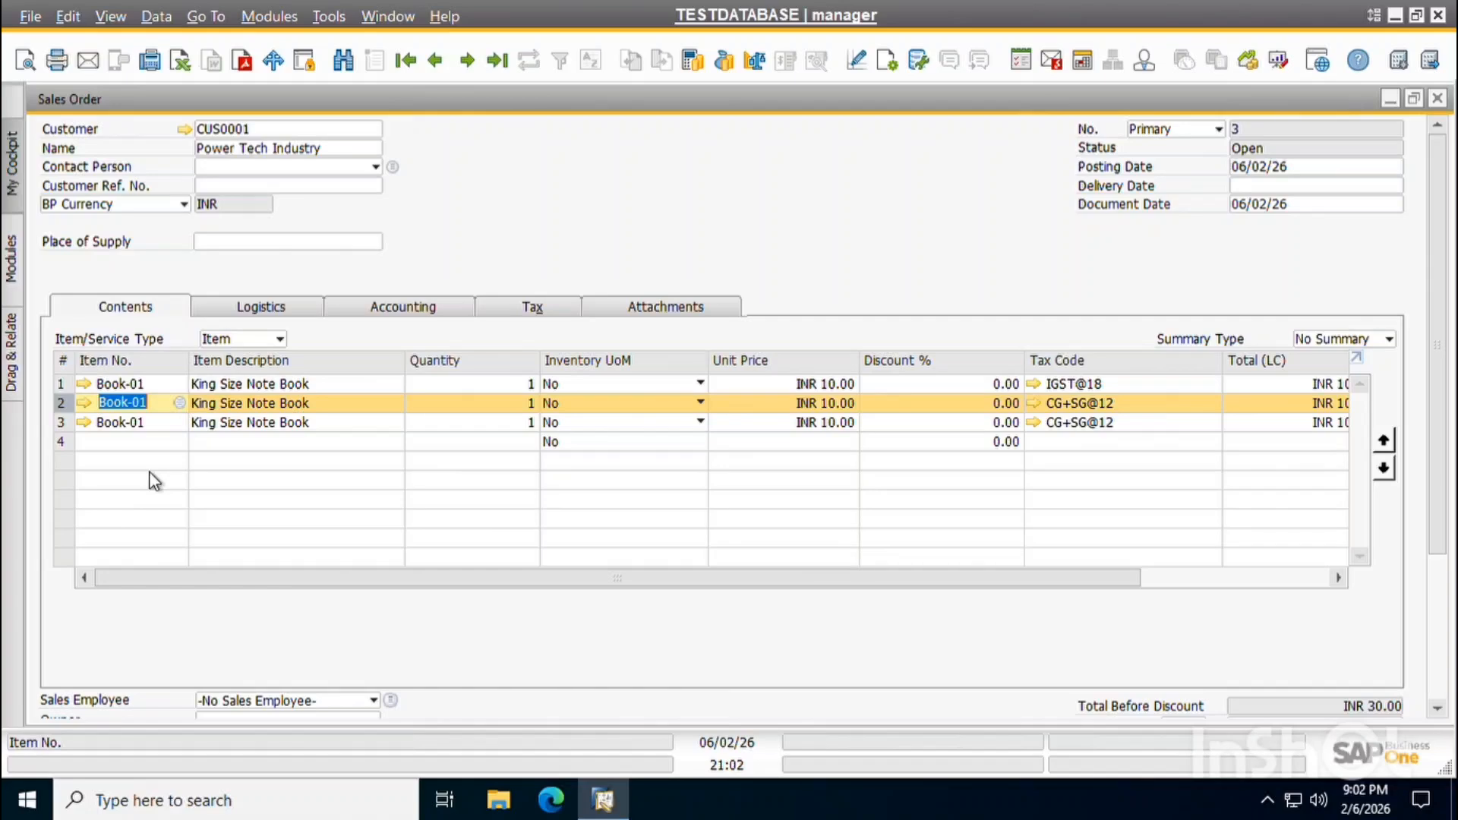
key(ctrl+k)
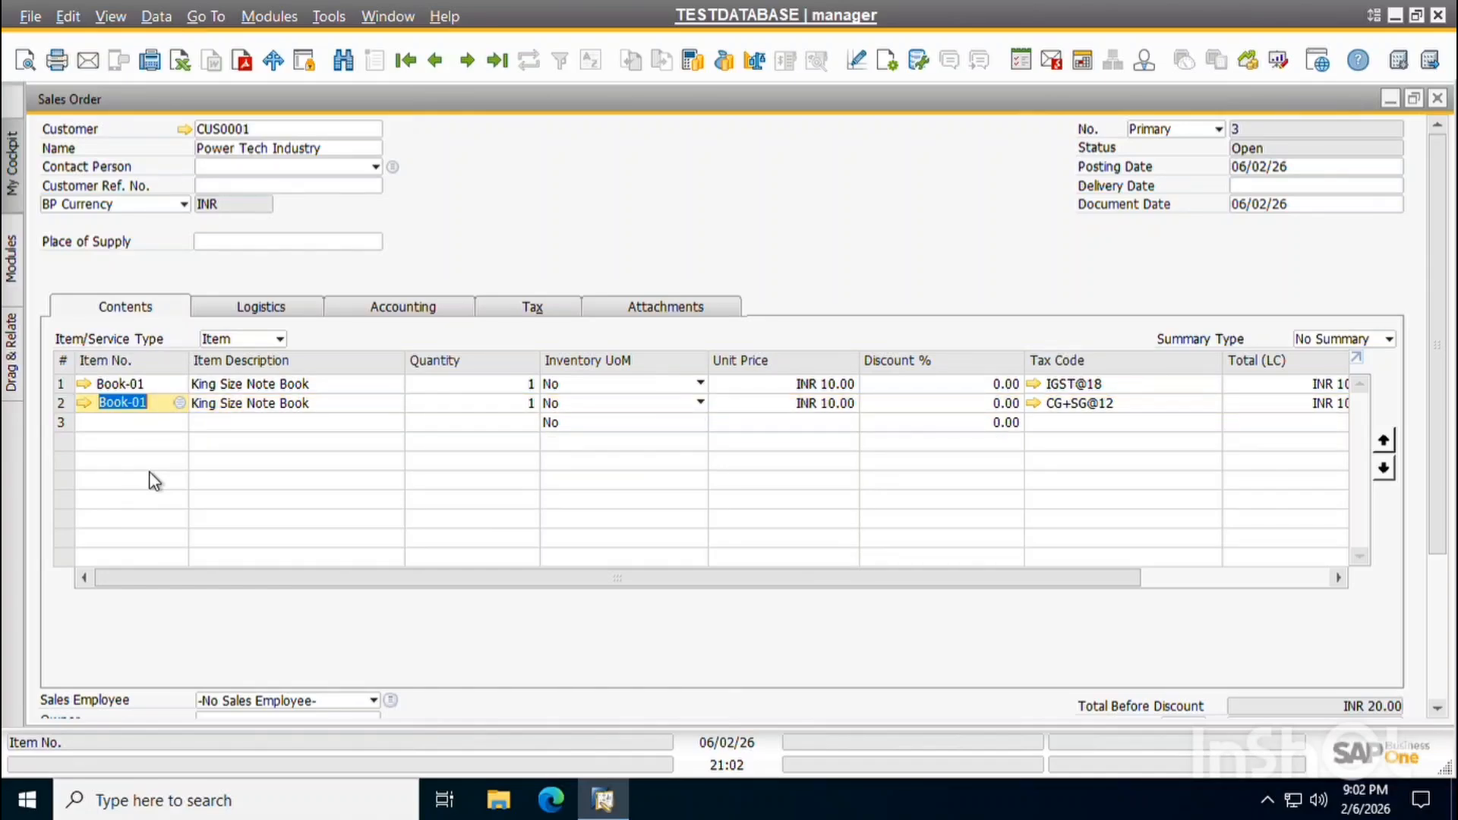
key(ctrl+k)
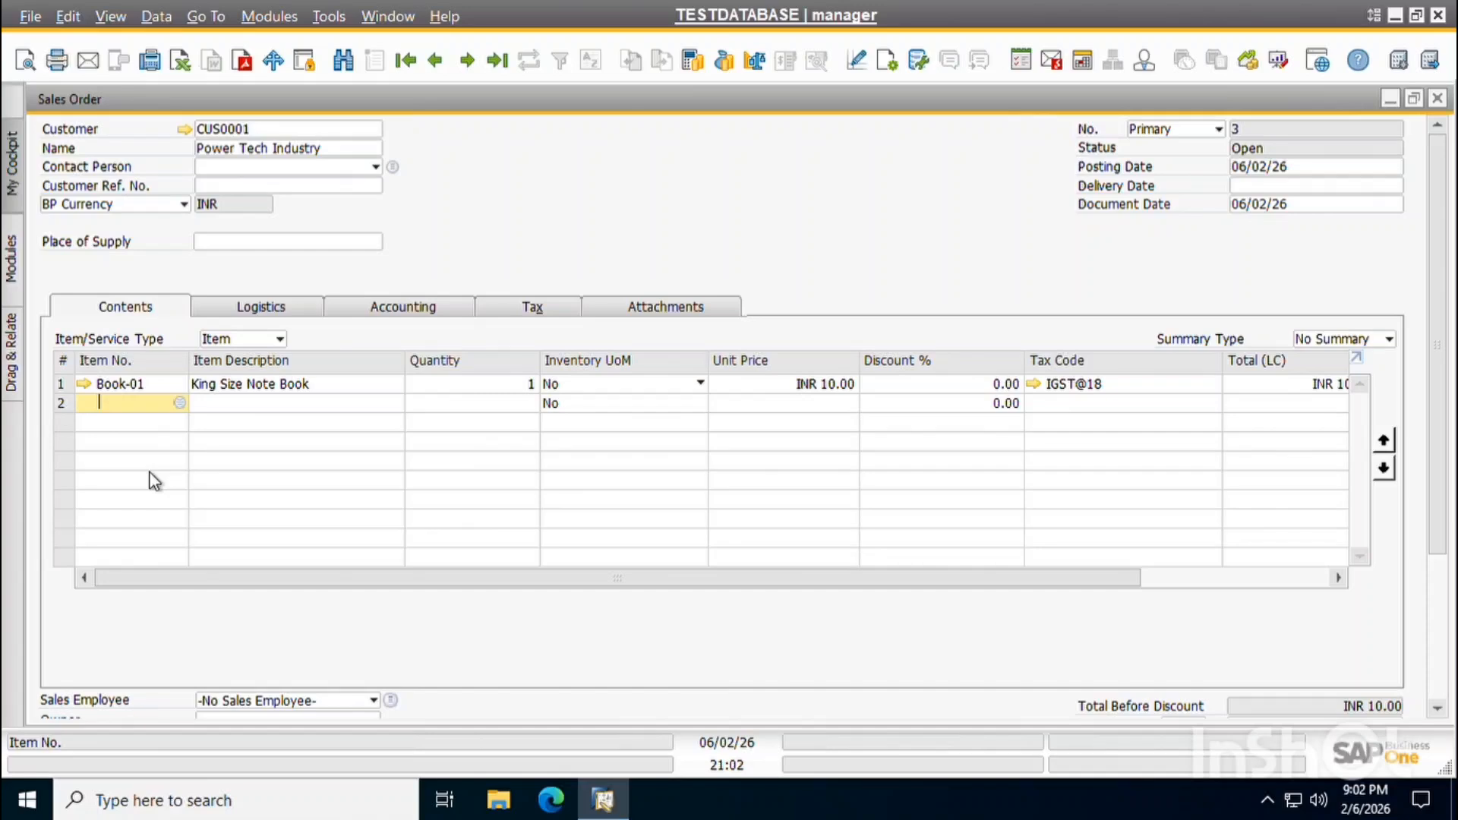
Enter Book-01 as the item number in the second row of the order contents.
text(Book-01)
key(Tab)
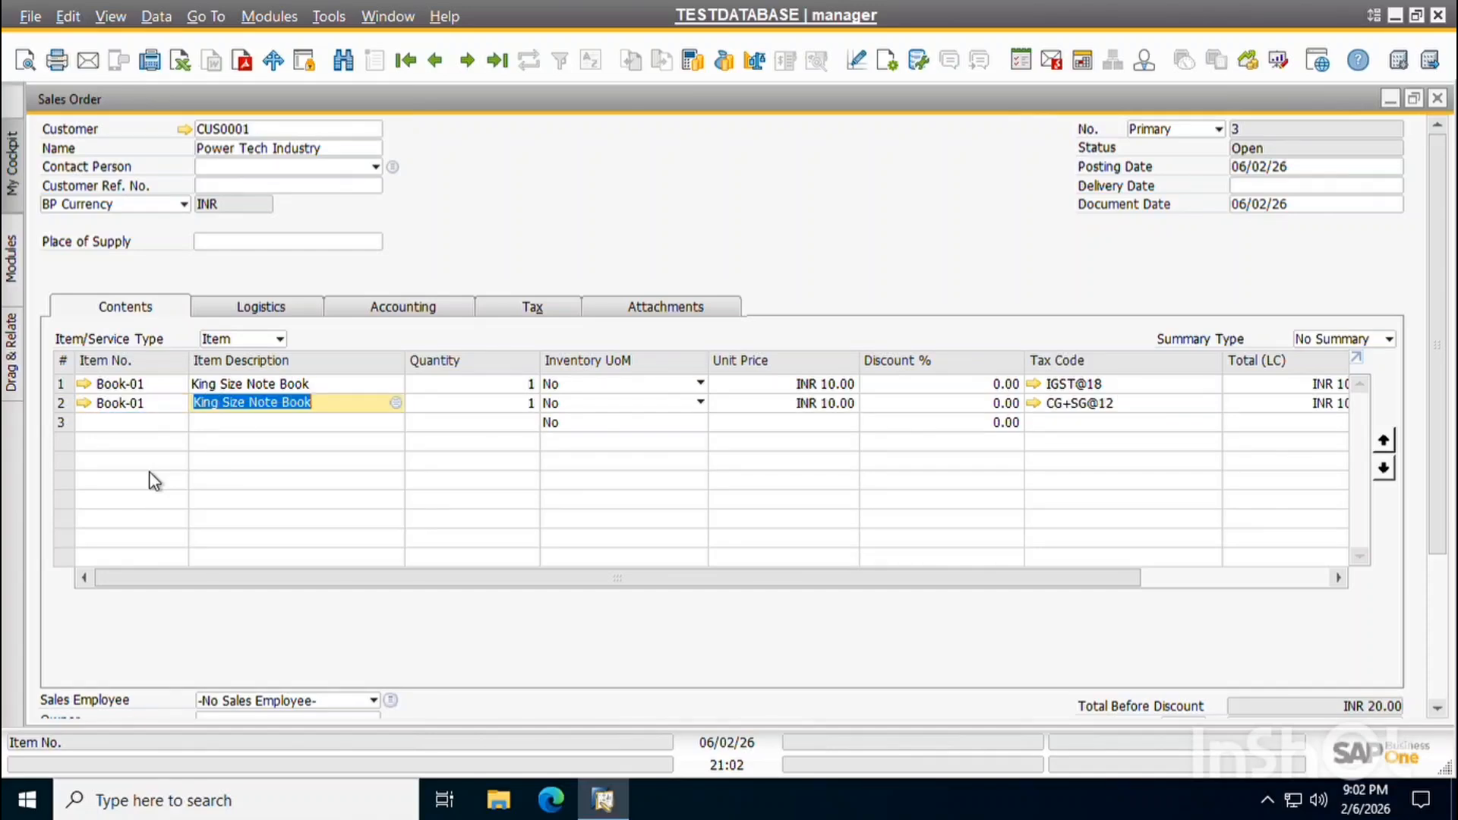
click(146, 427)
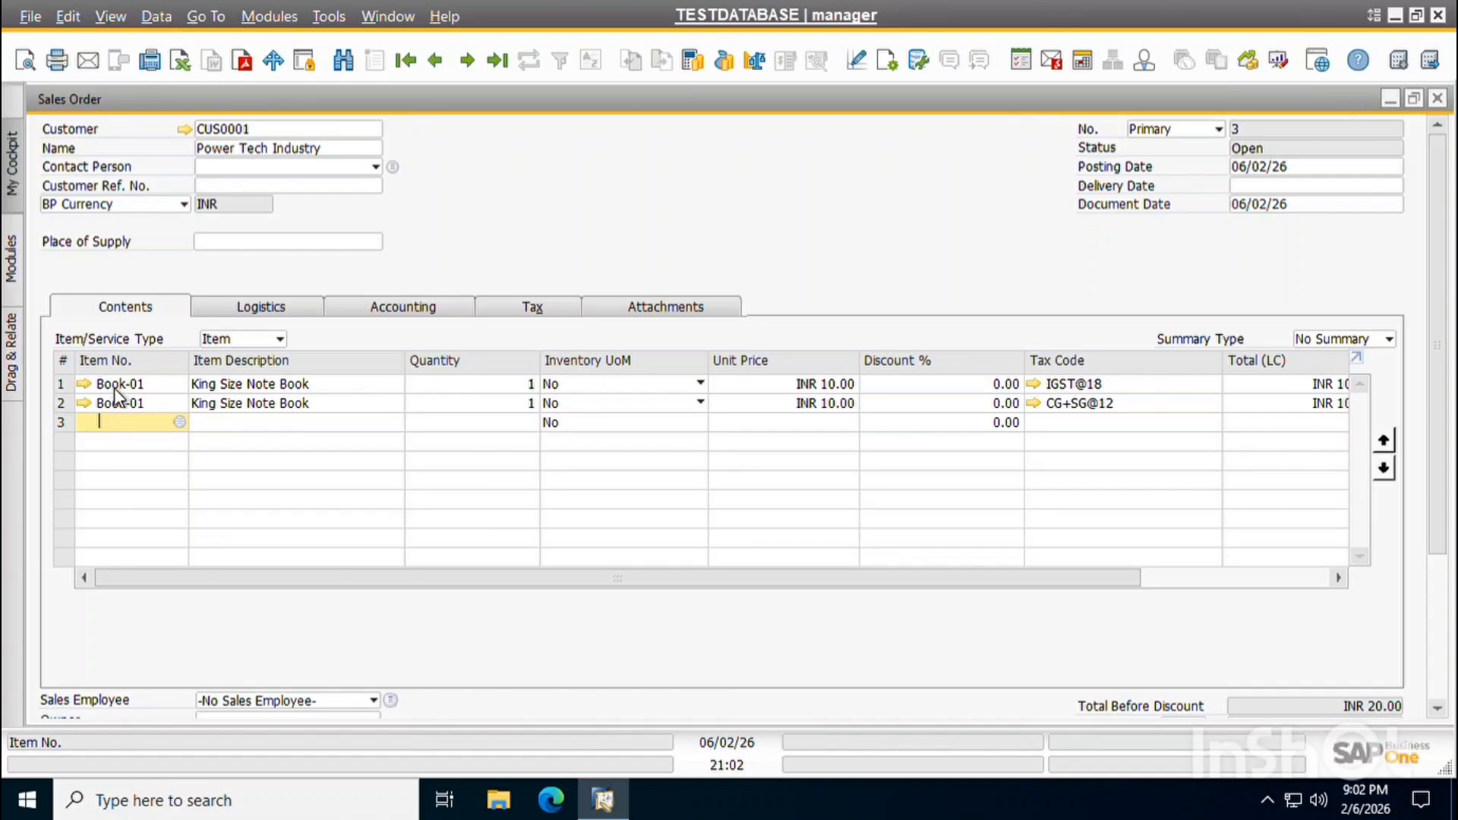
click(115, 384)
click(122, 405)
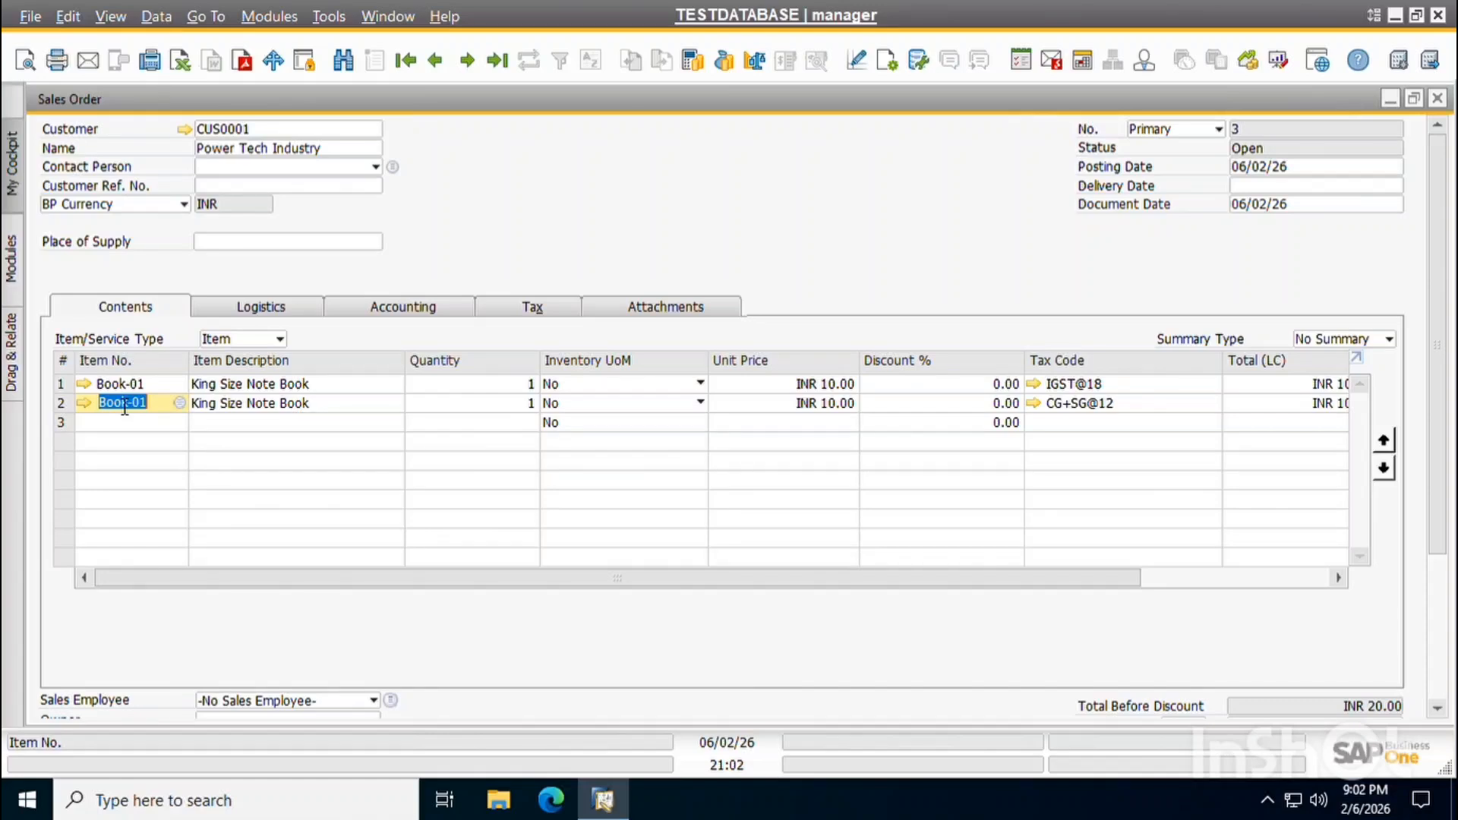
Insert two blank rows above the second row of the order contents and delete both again.
right_click(61, 408)
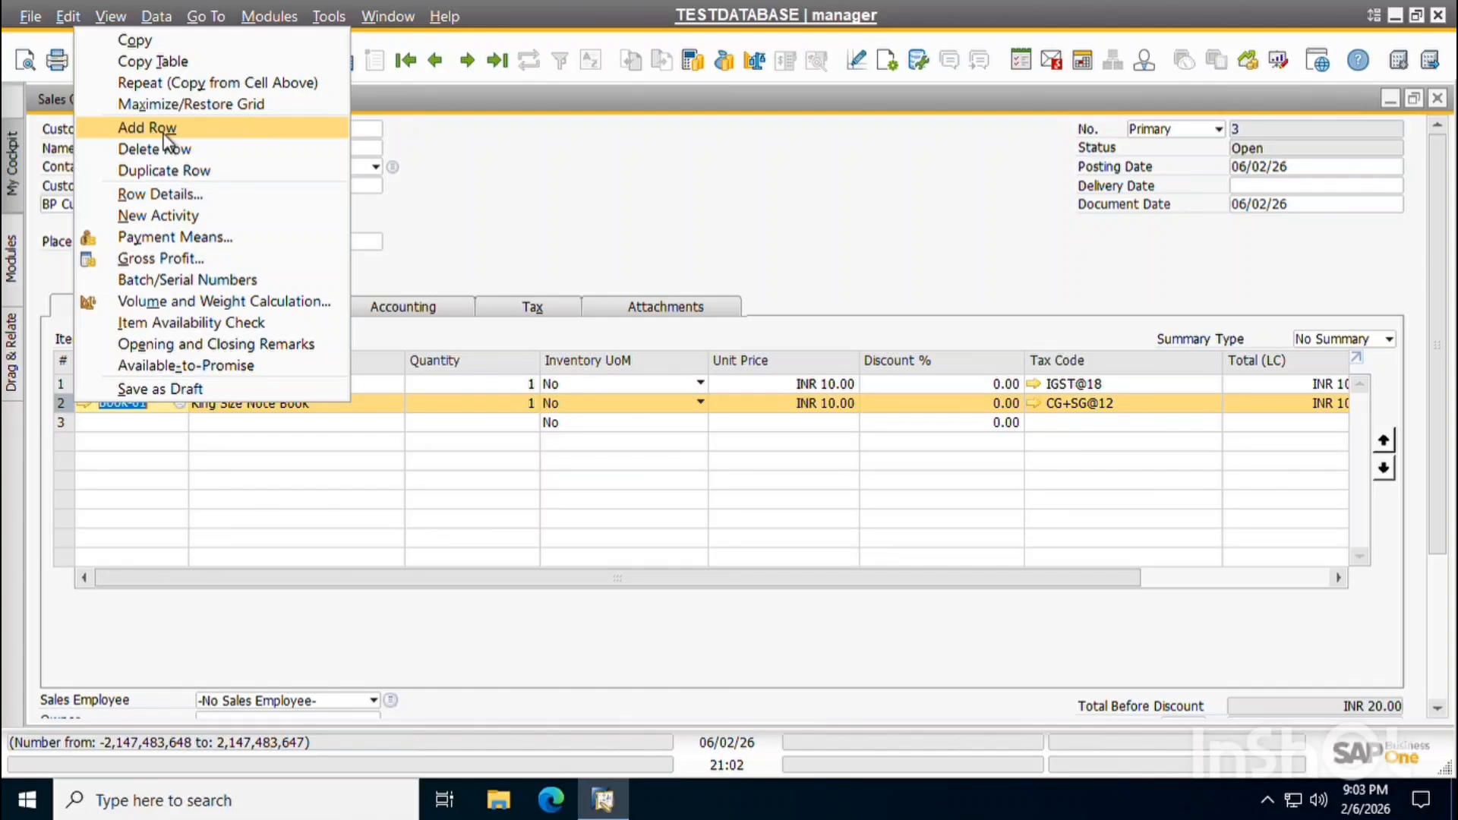
click(700, 267)
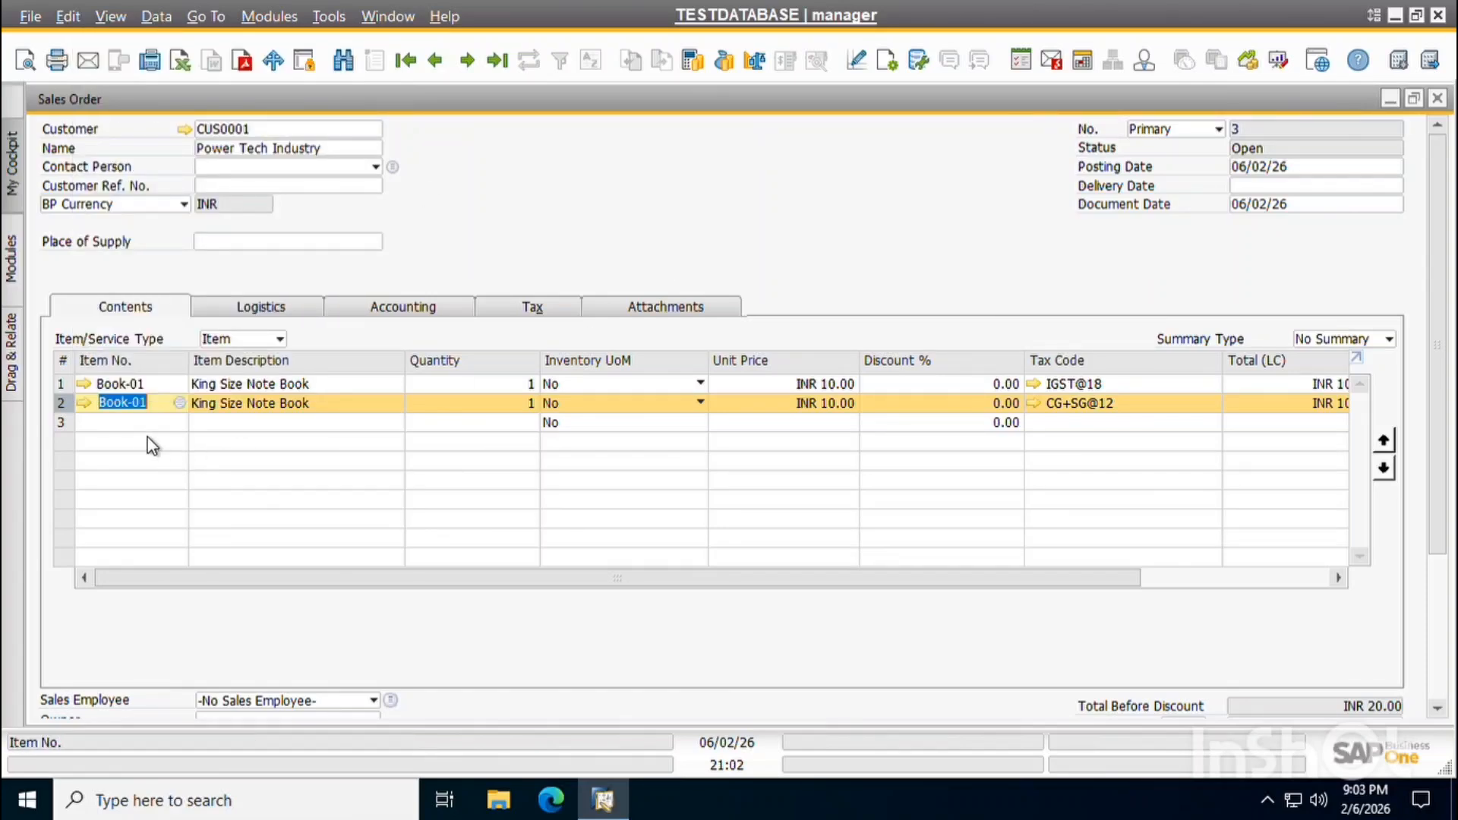
key(ctrl+i)
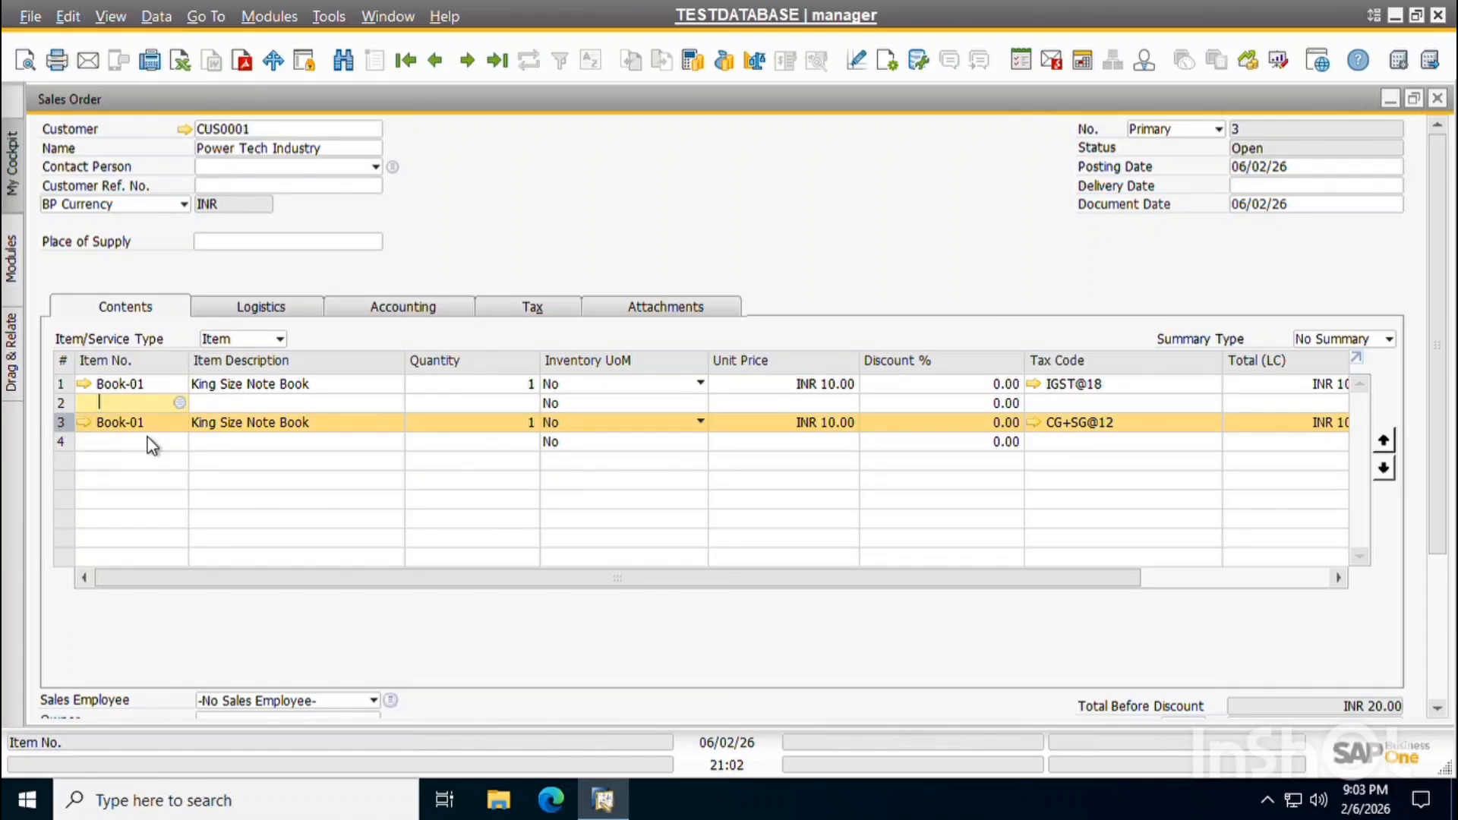
key(ctrl+i)
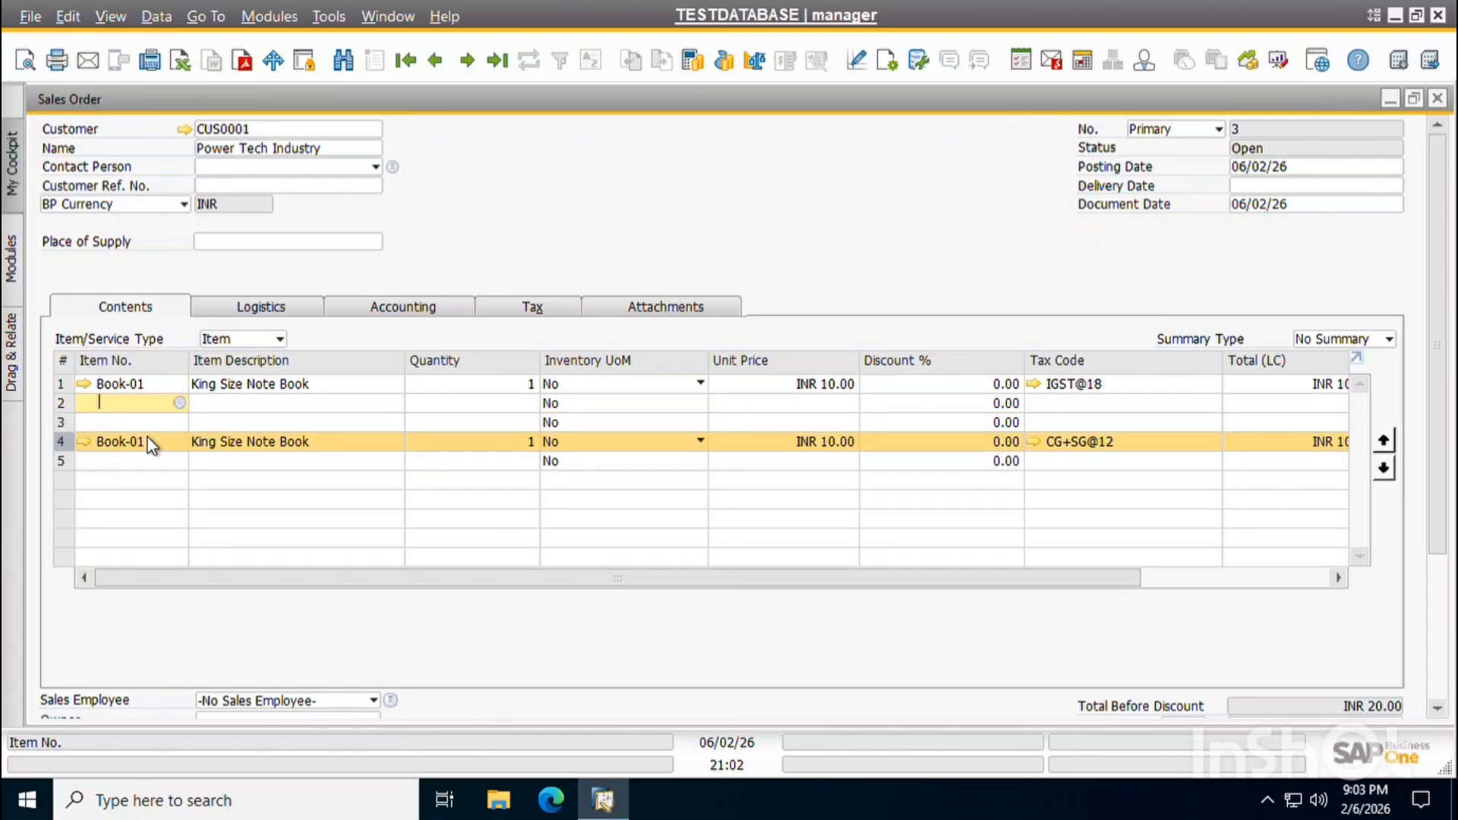
key(ctrl+k)
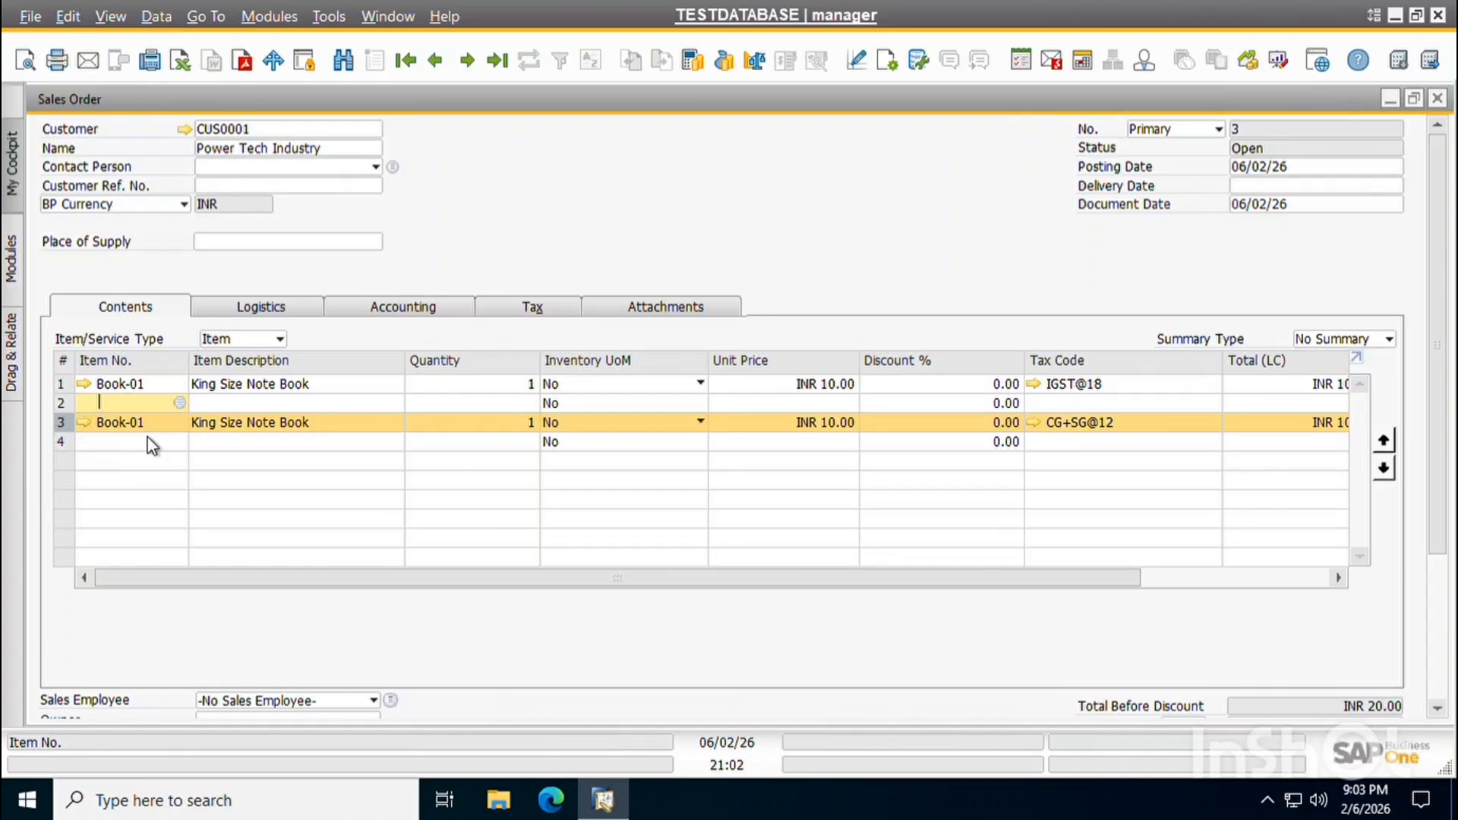
key(ctrl+k)
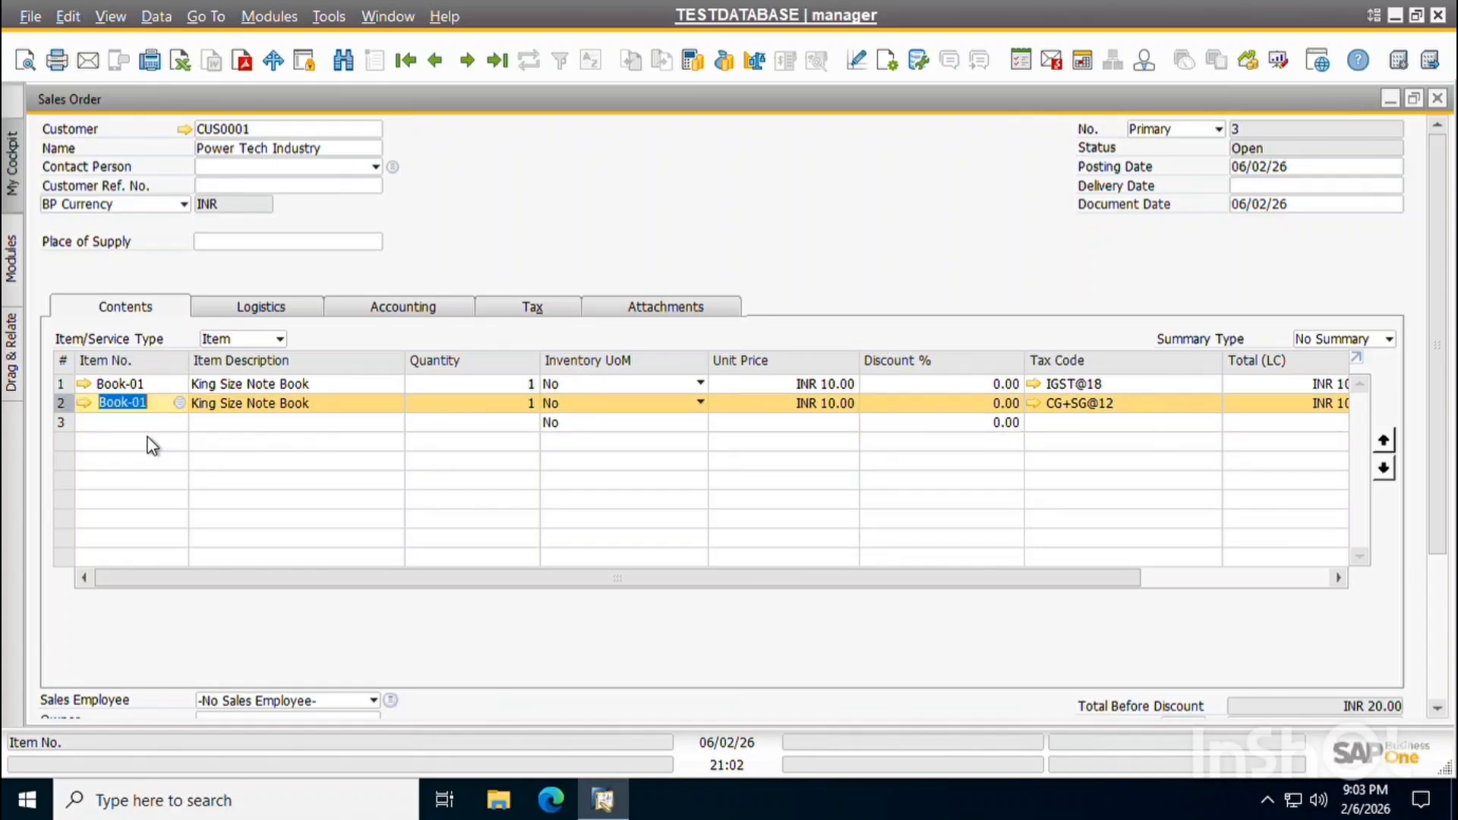
Replace the item number in the second row with Pen-03 from the list of items.
key(BackSpace)
key(Tab)
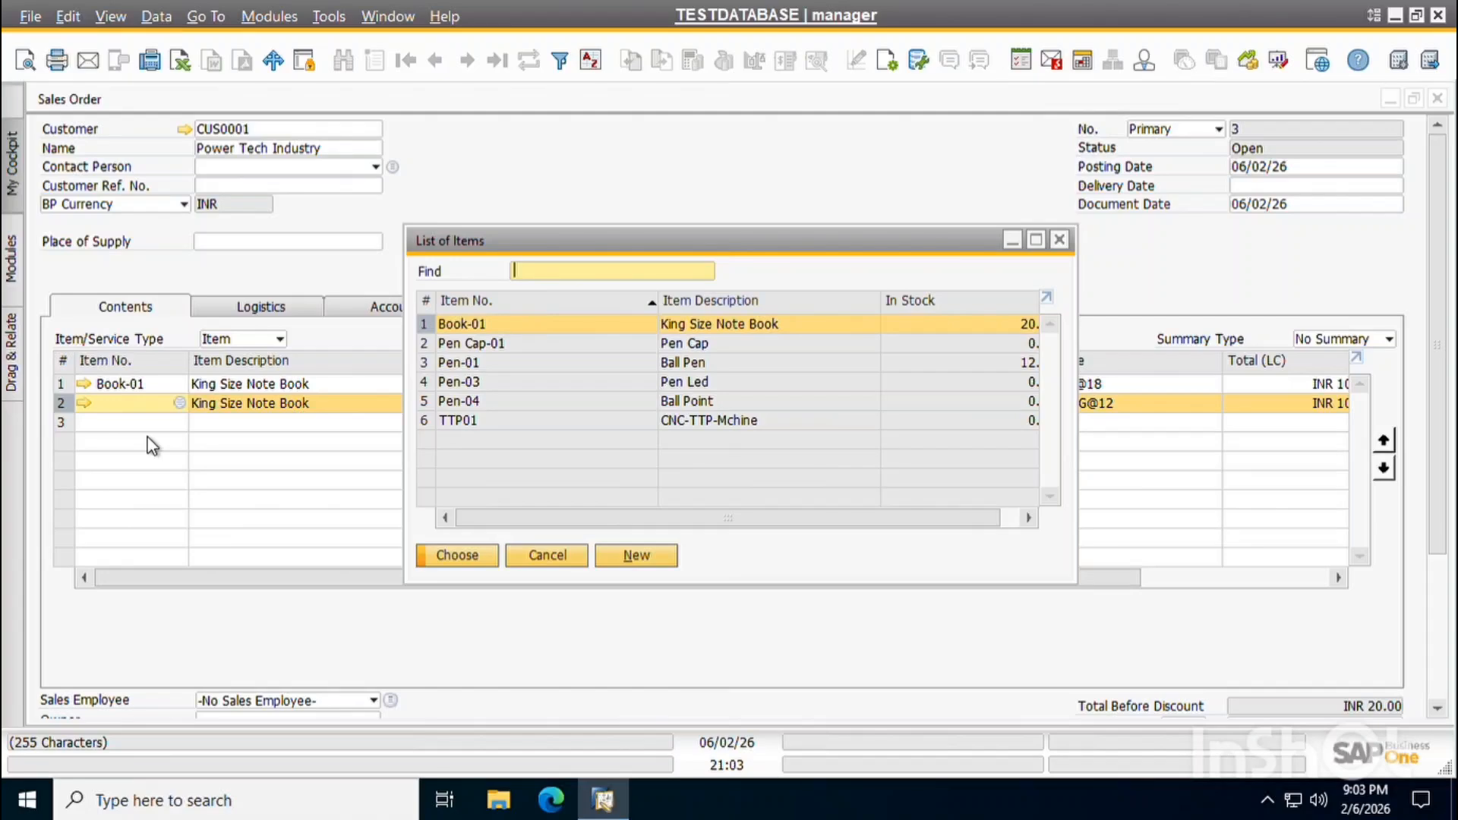
double_click(474, 382)
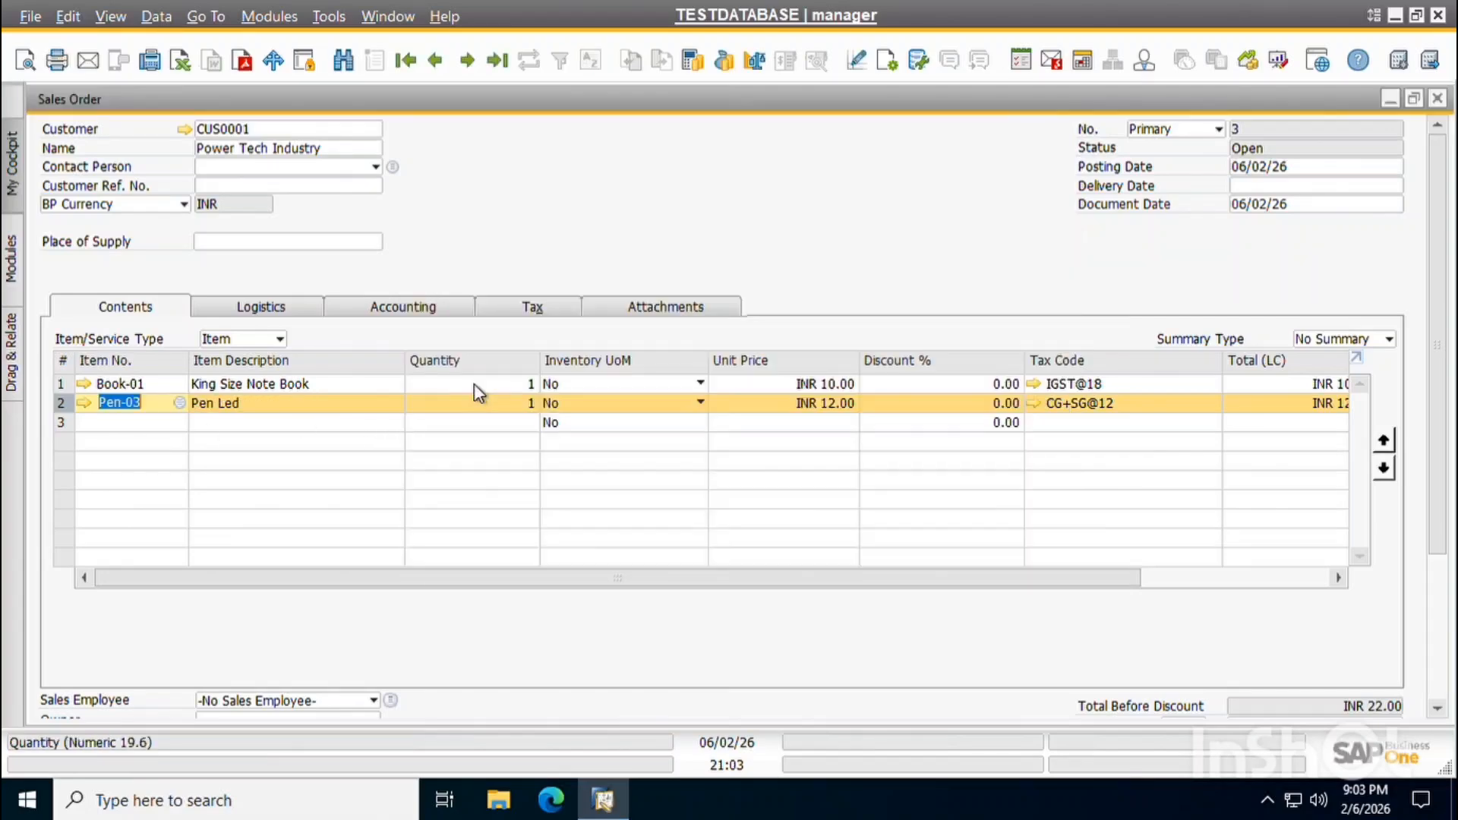
key(Tab)
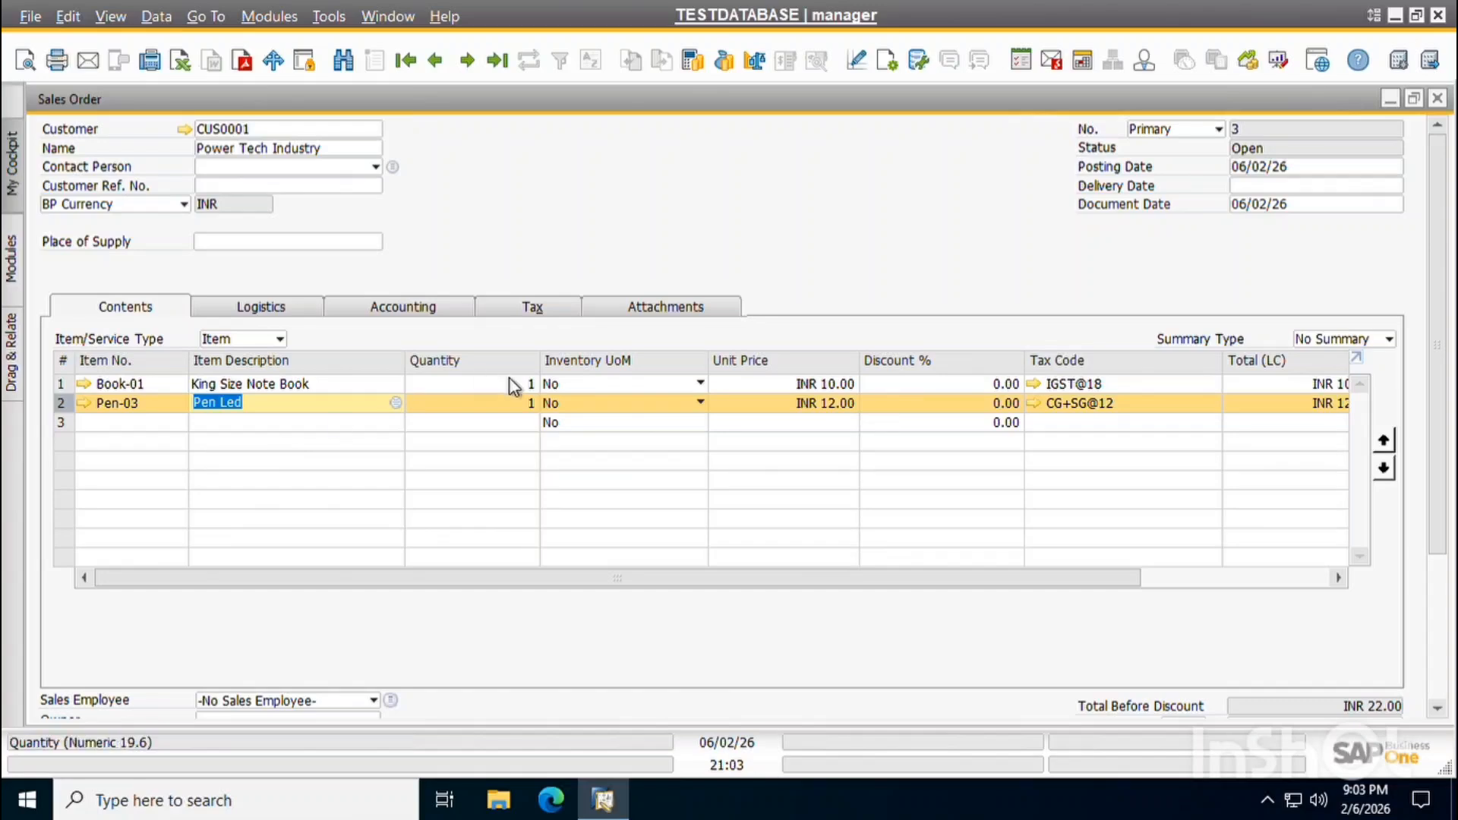
Look up the batch/serial numbers for the quantity of the Book-01 row.
click(228, 384)
key(Tab)
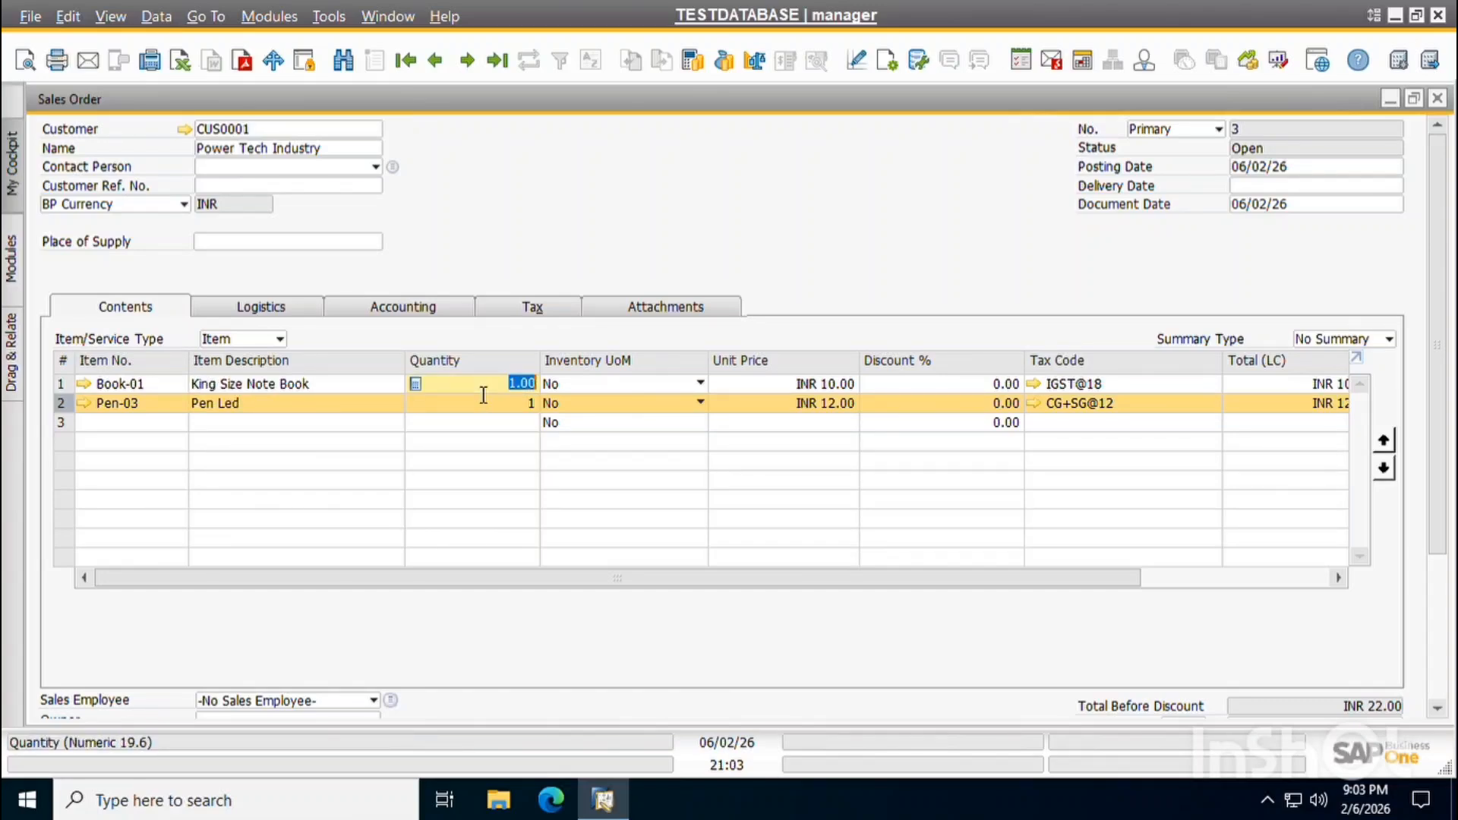
key(ctrl+Tab)
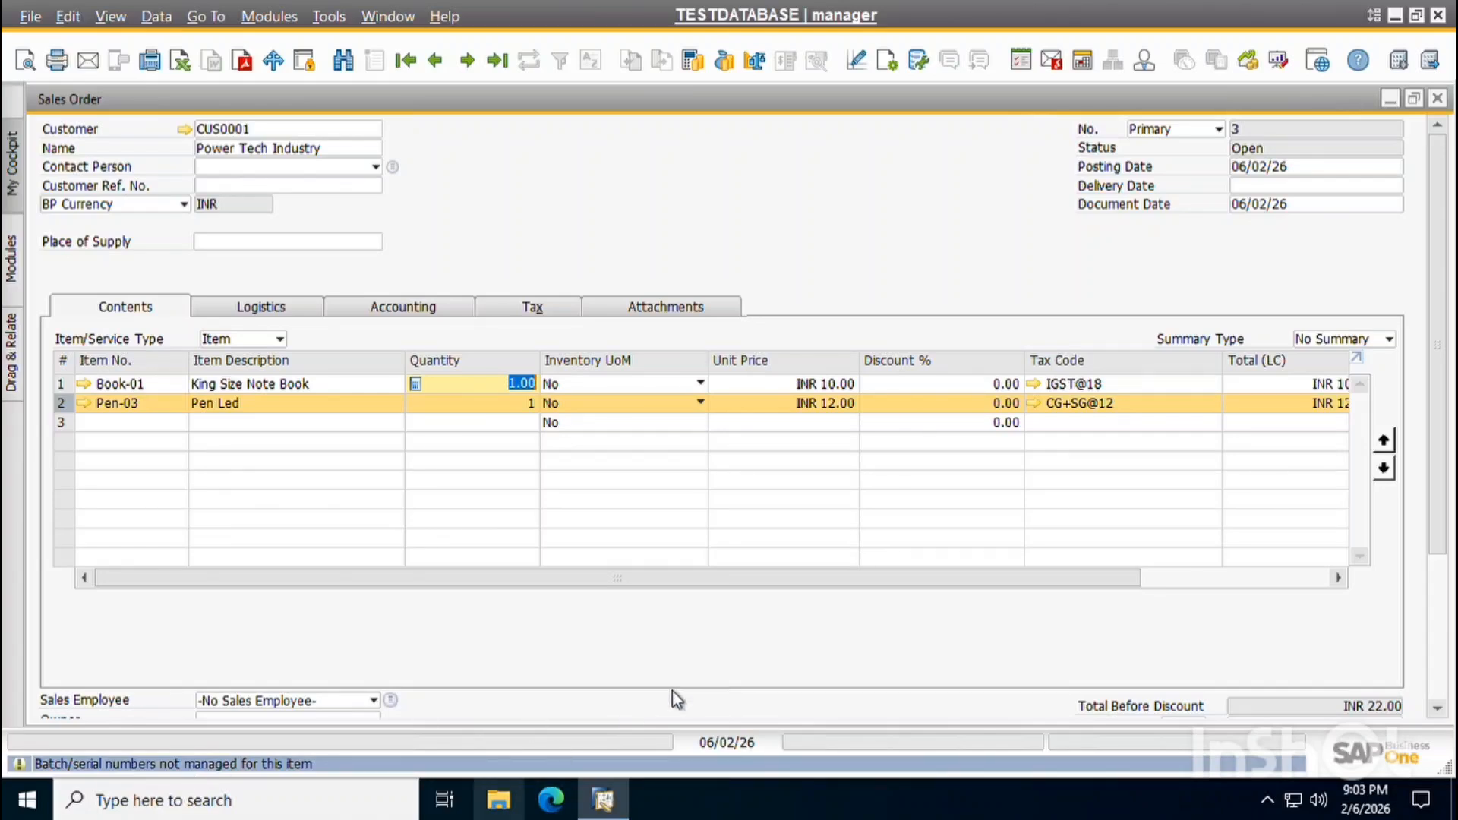
Check the Book-01 stock by warehouse from the warehouse value of its row, including the committed and ordered quantities.
drag(649, 581, 840, 580)
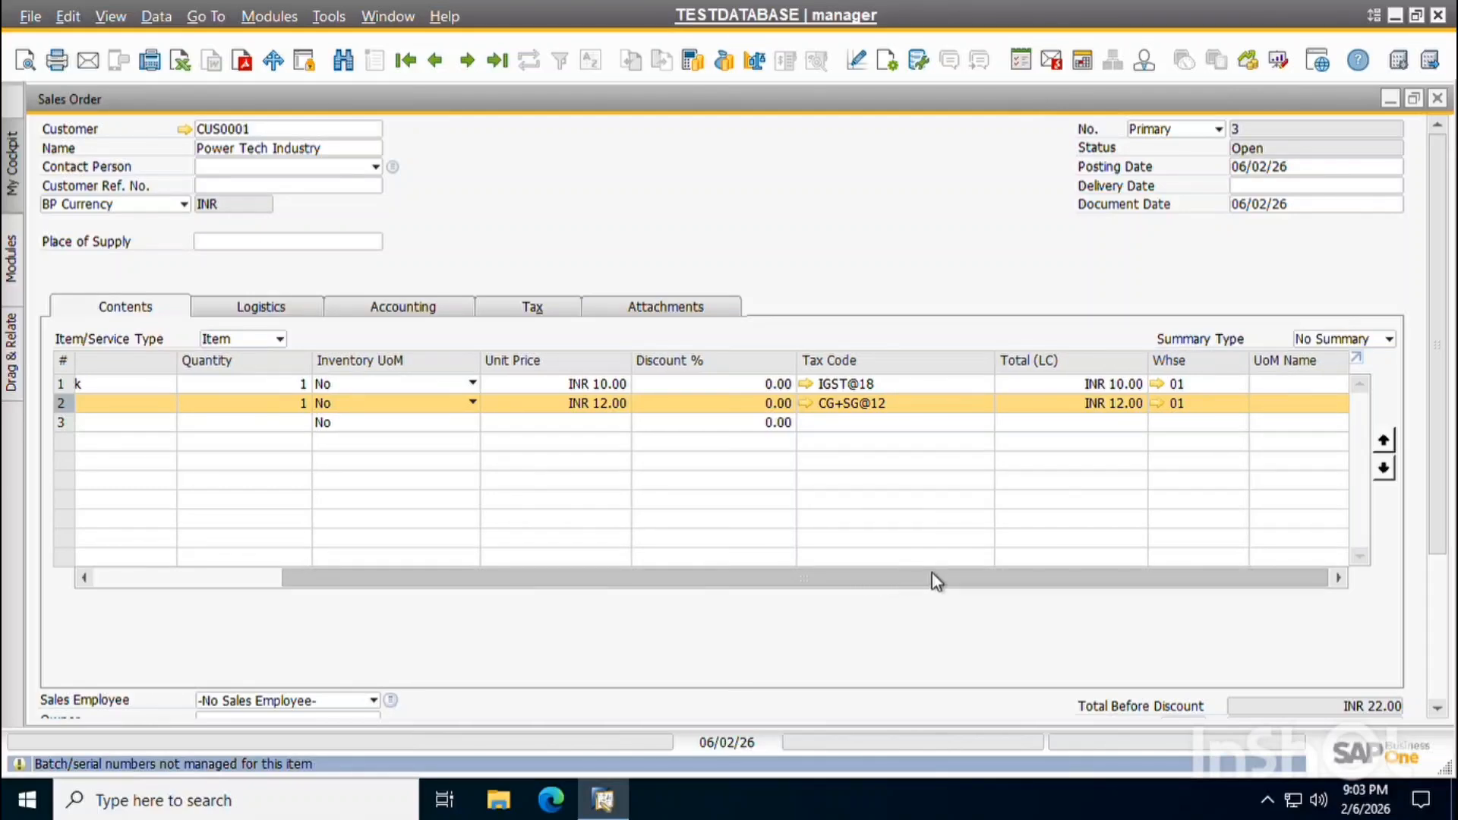
click(1222, 384)
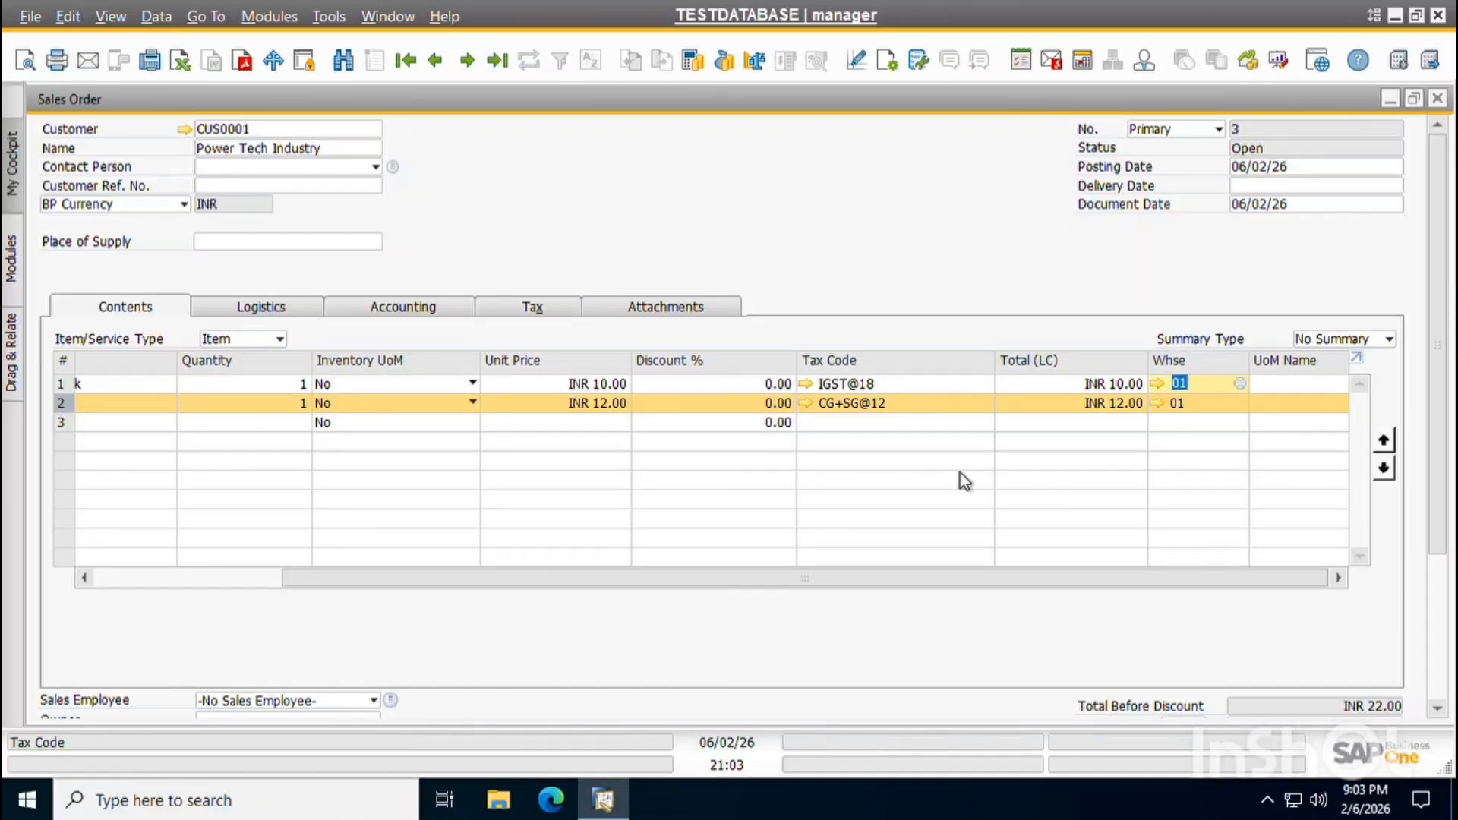
key(ctrl+Tab)
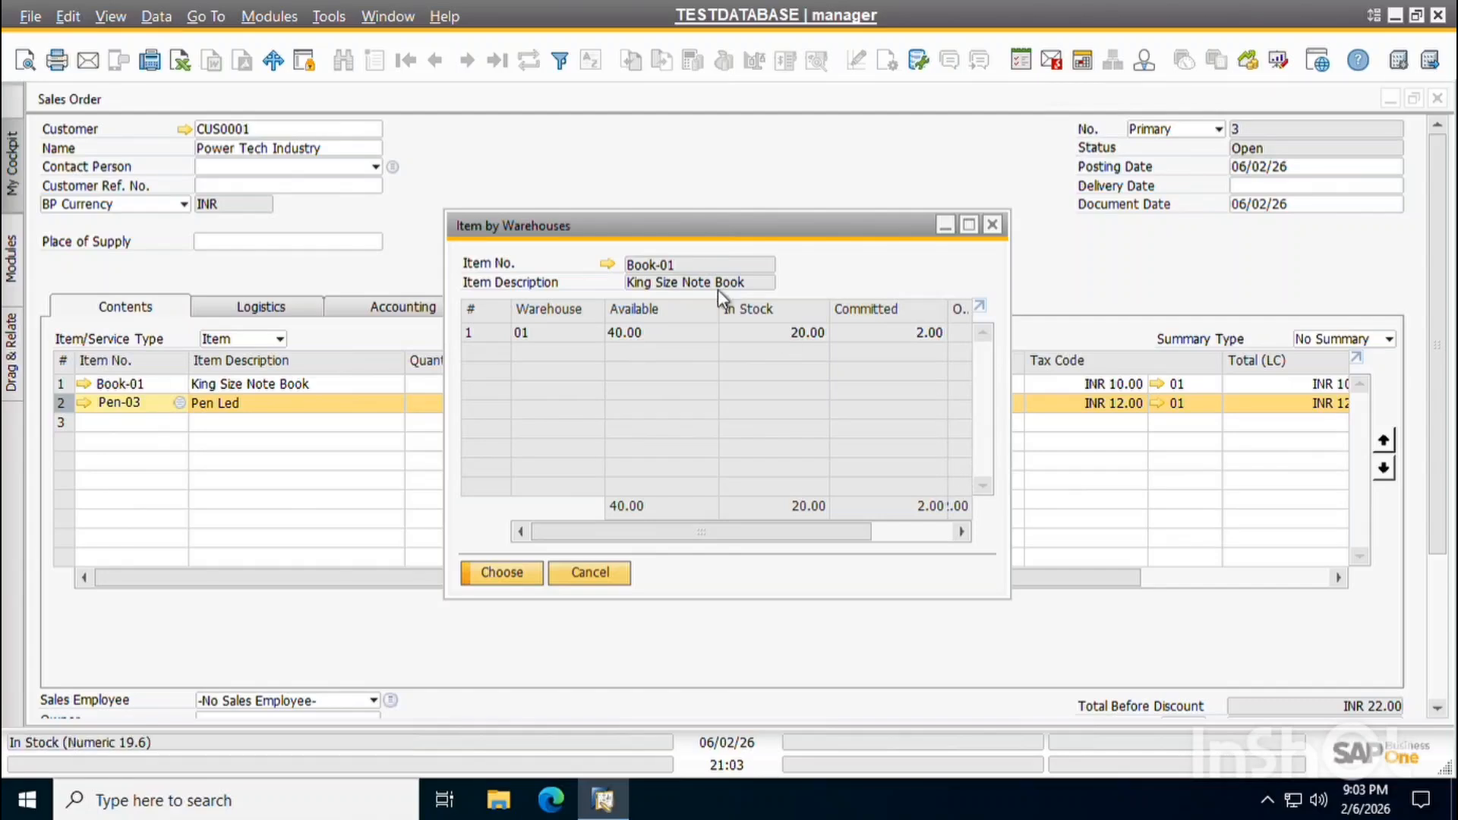
click(886, 533)
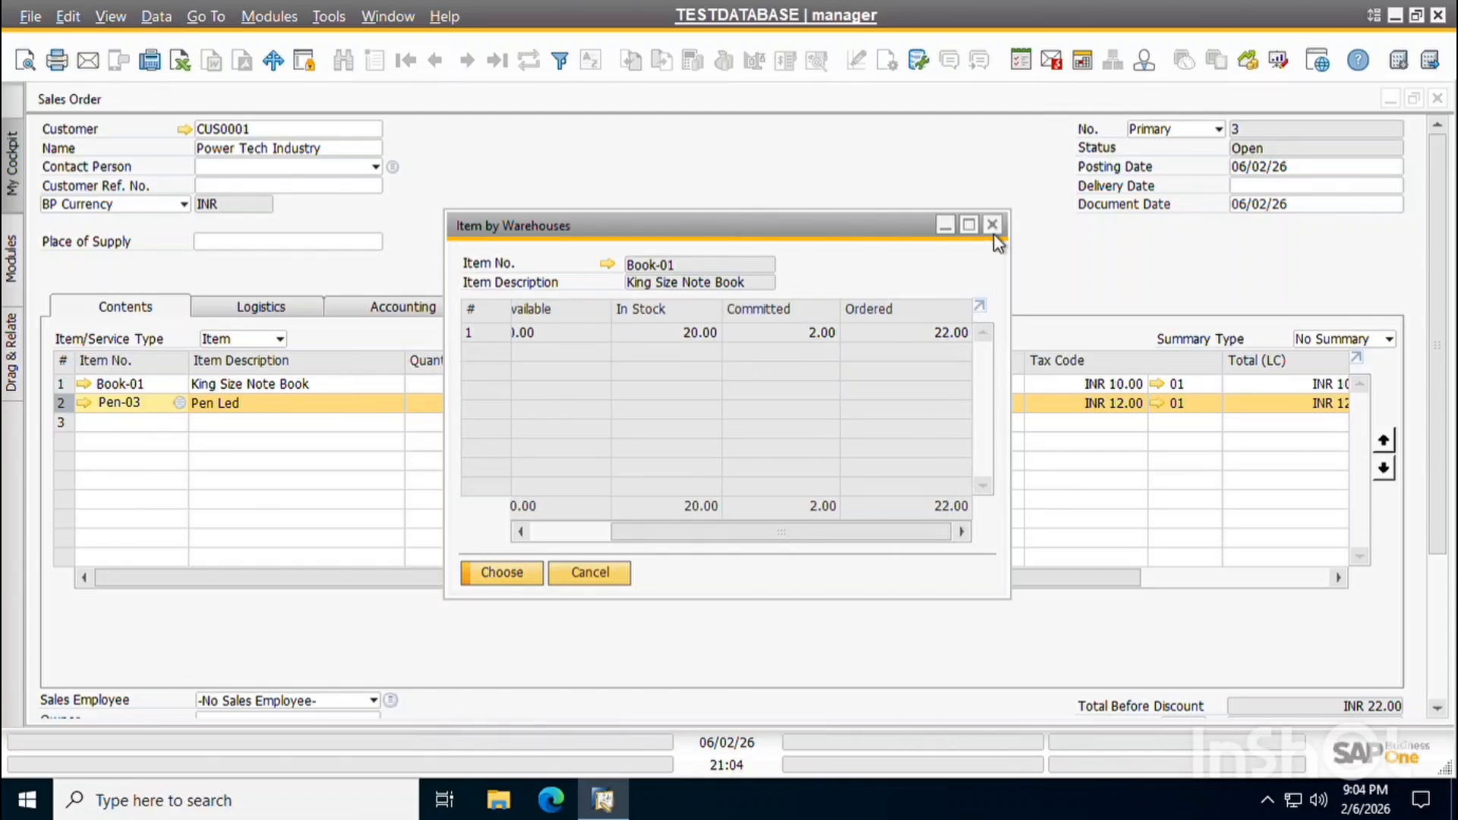
click(991, 224)
drag(801, 582, 1227, 604)
click(1186, 389)
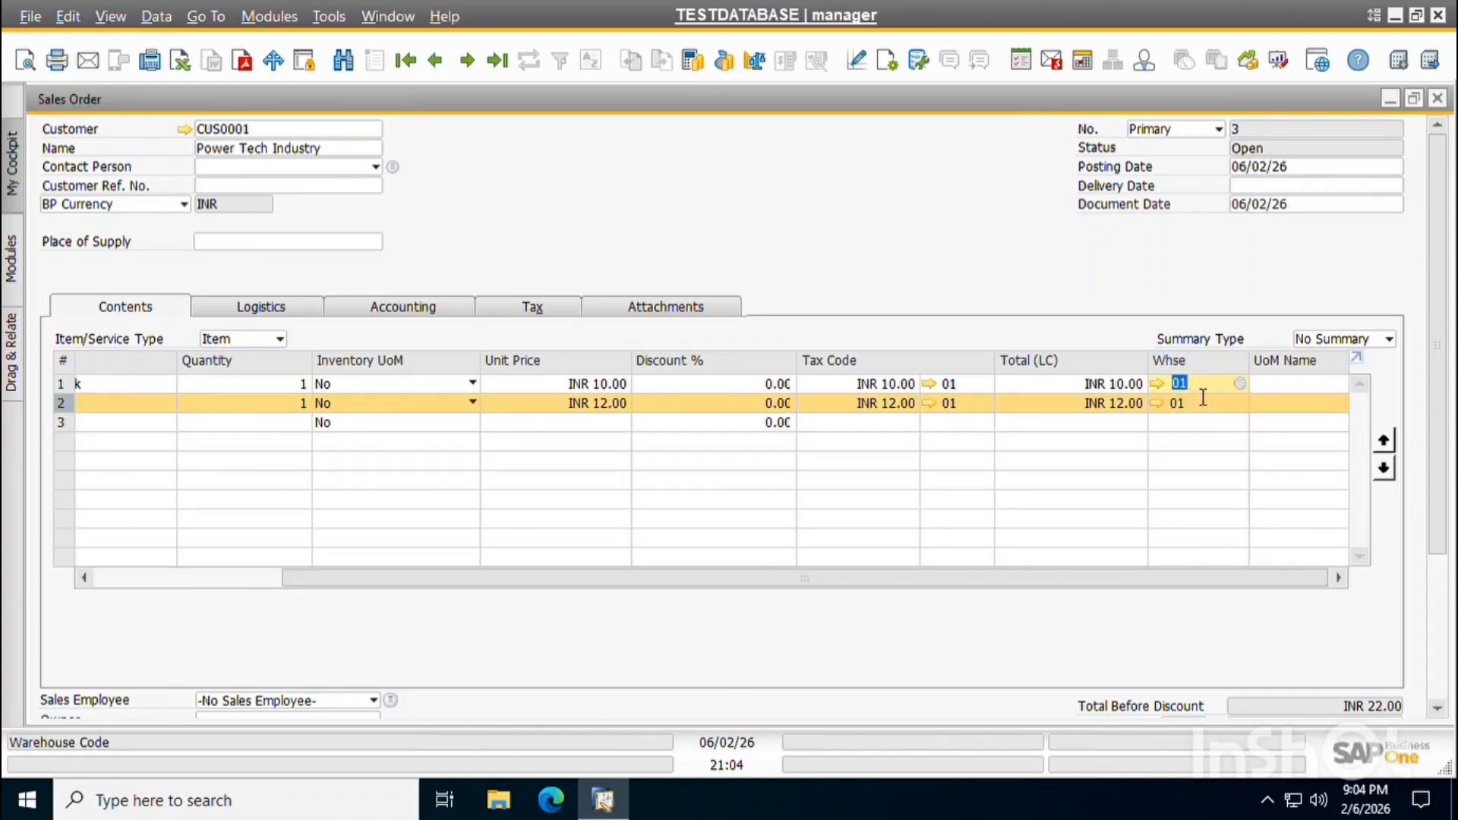
key(ctrl+Tab)
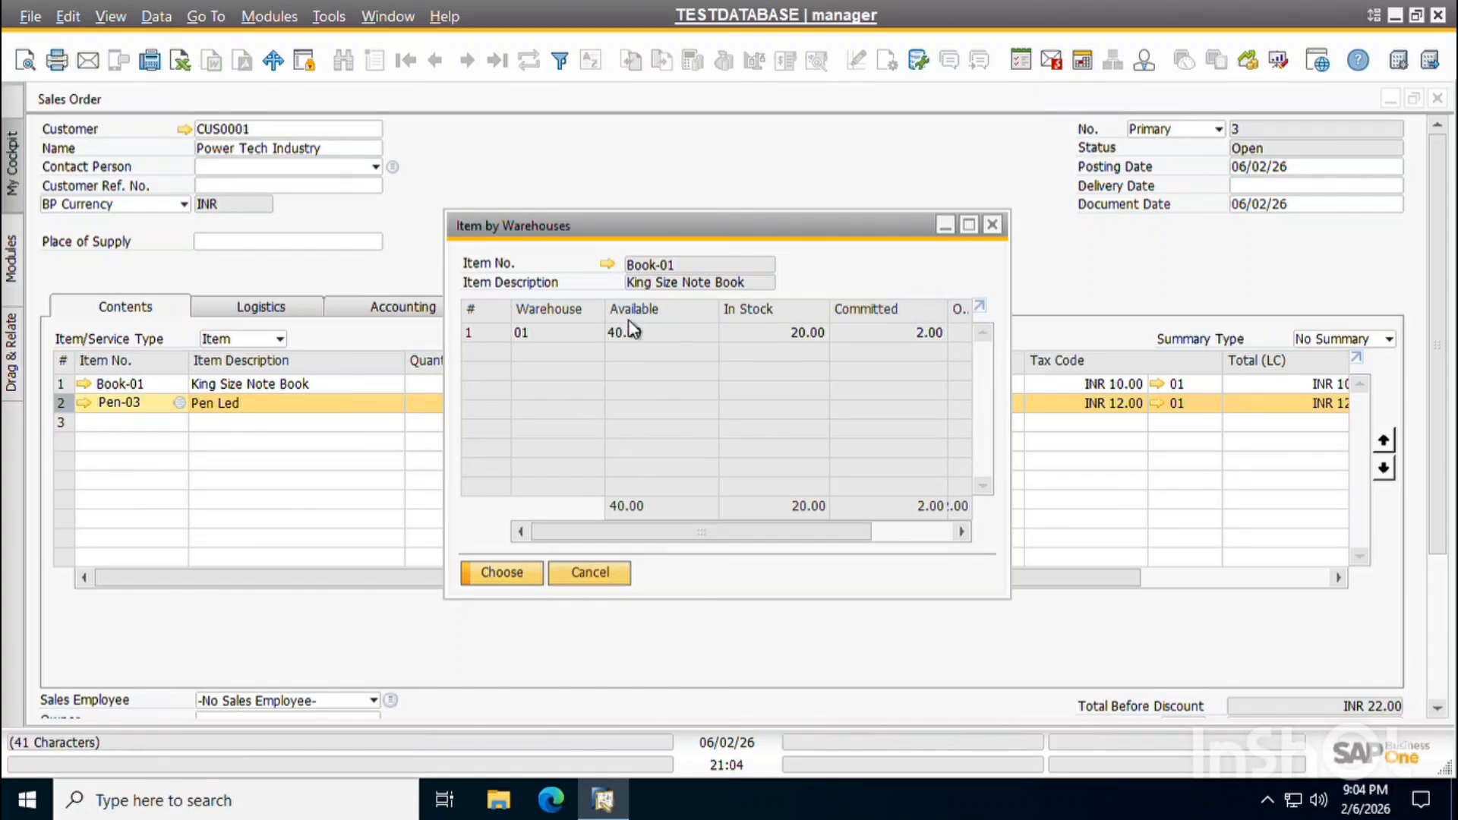
click(993, 225)
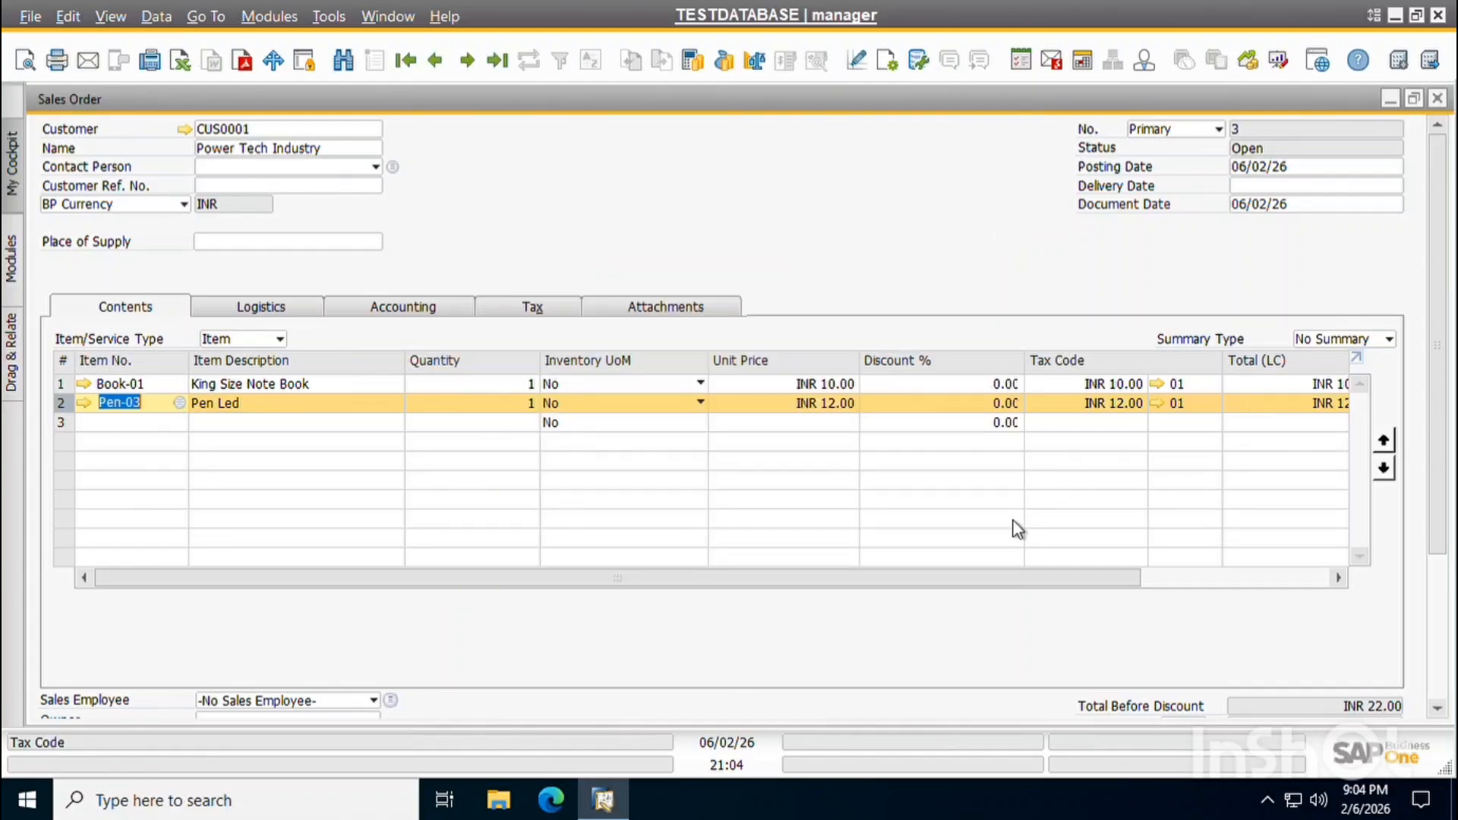
Check the Pen-03 stock by warehouse from the warehouse value of its row.
drag(960, 580, 1282, 555)
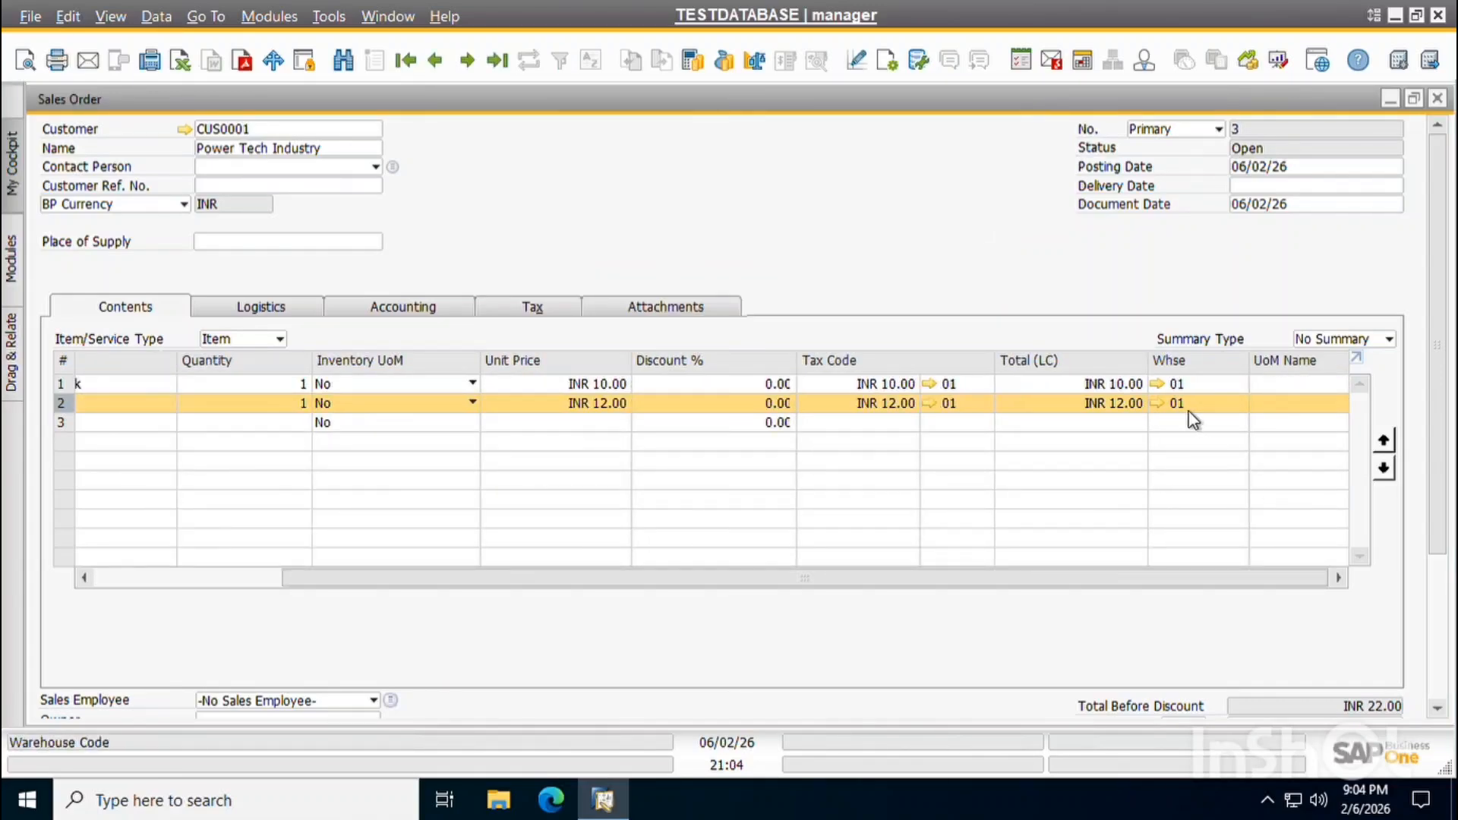
click(1196, 414)
key(Tab)
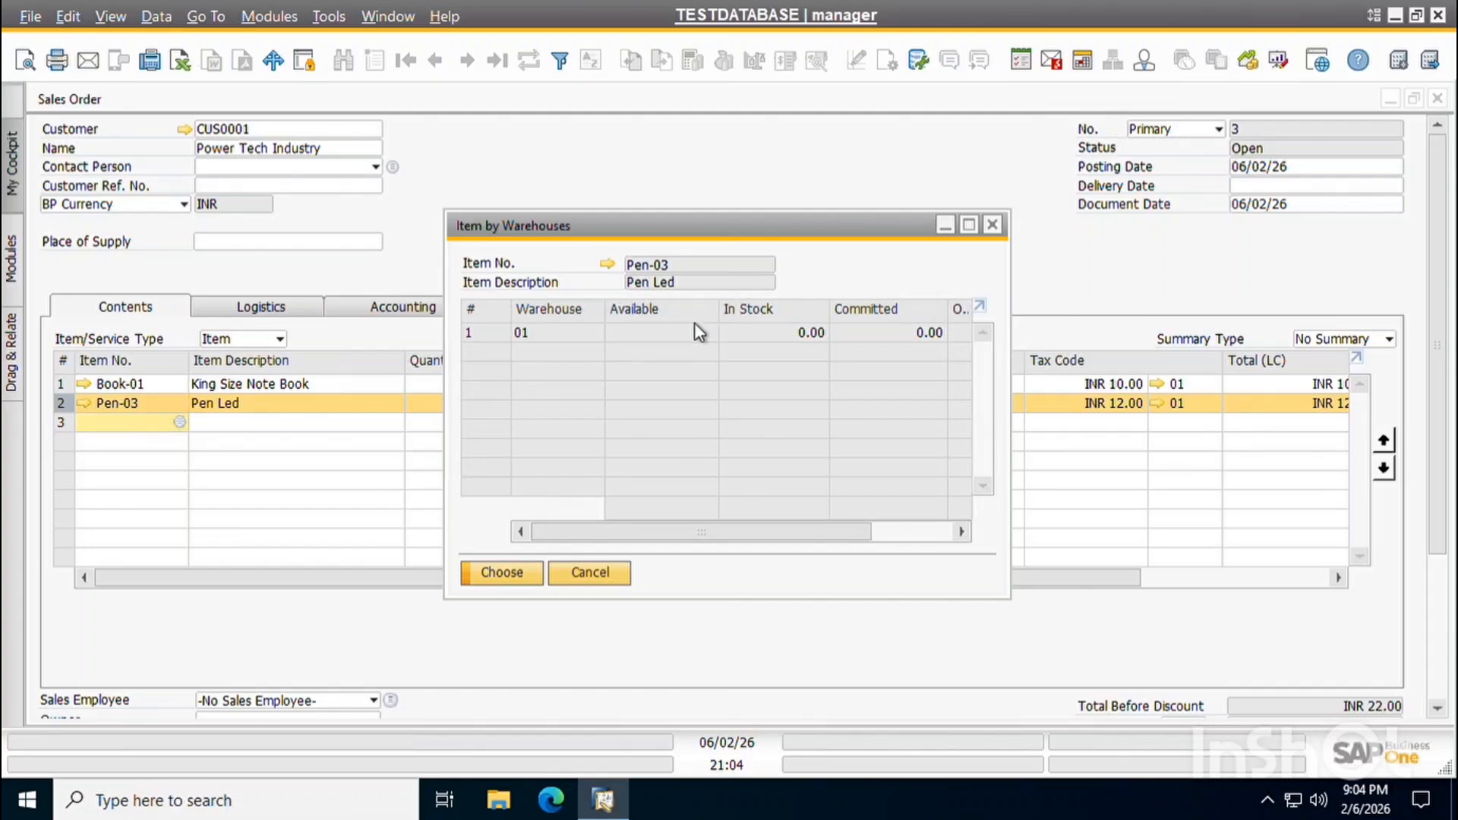
drag(667, 533, 811, 503)
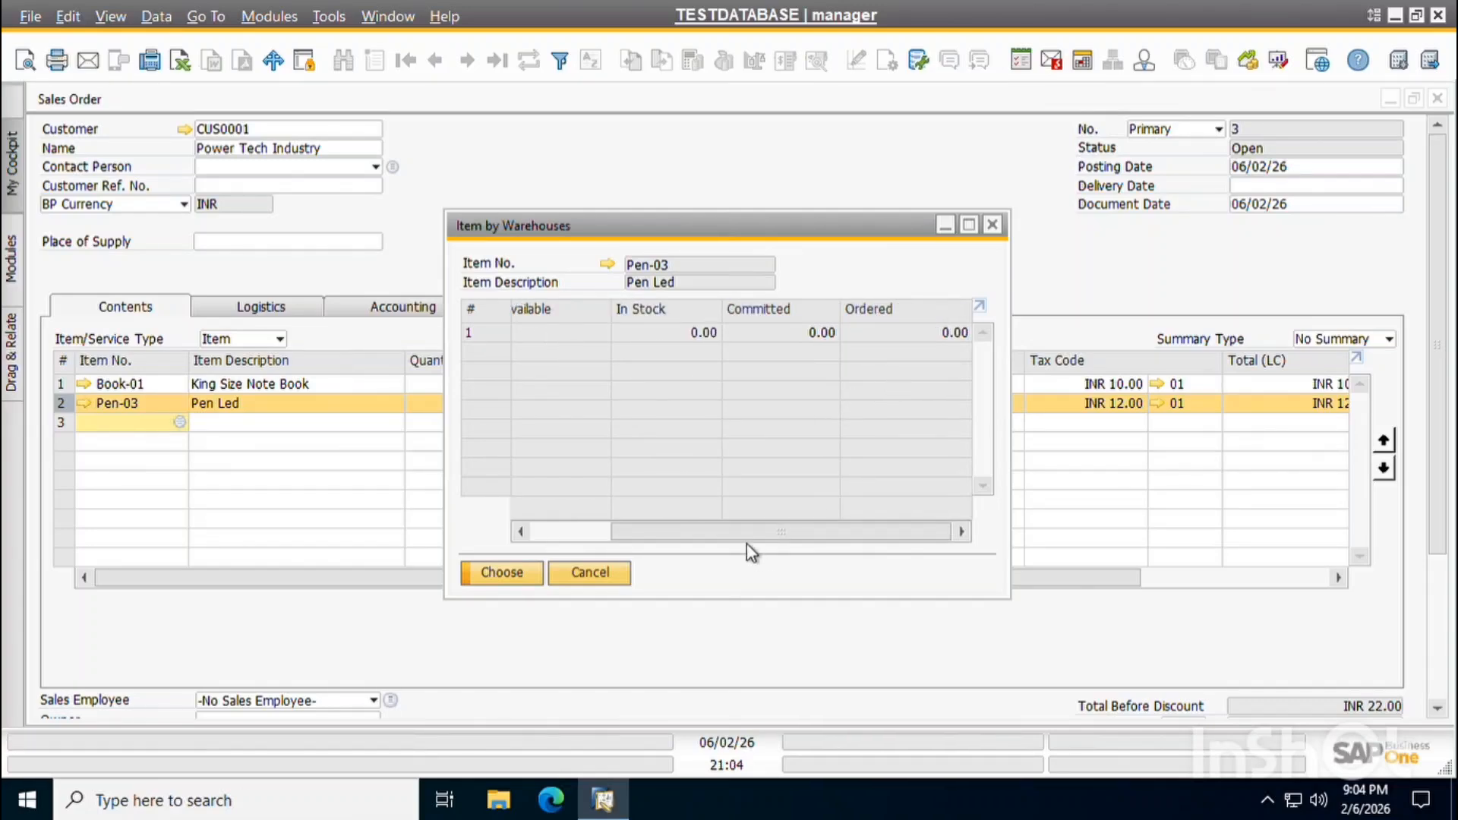
click(995, 228)
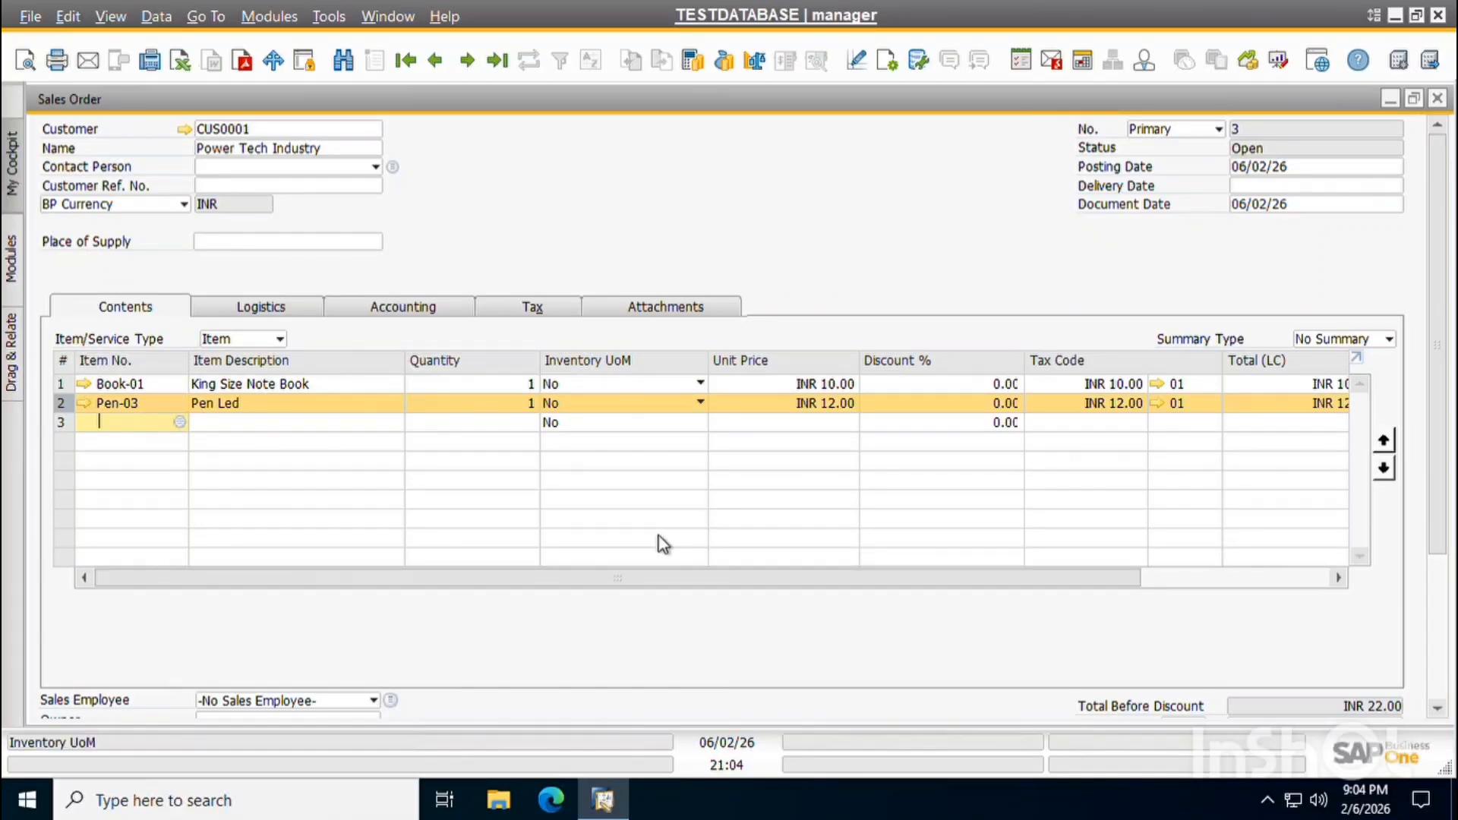
Try to add the sales order.
drag(1436, 293, 1417, 483)
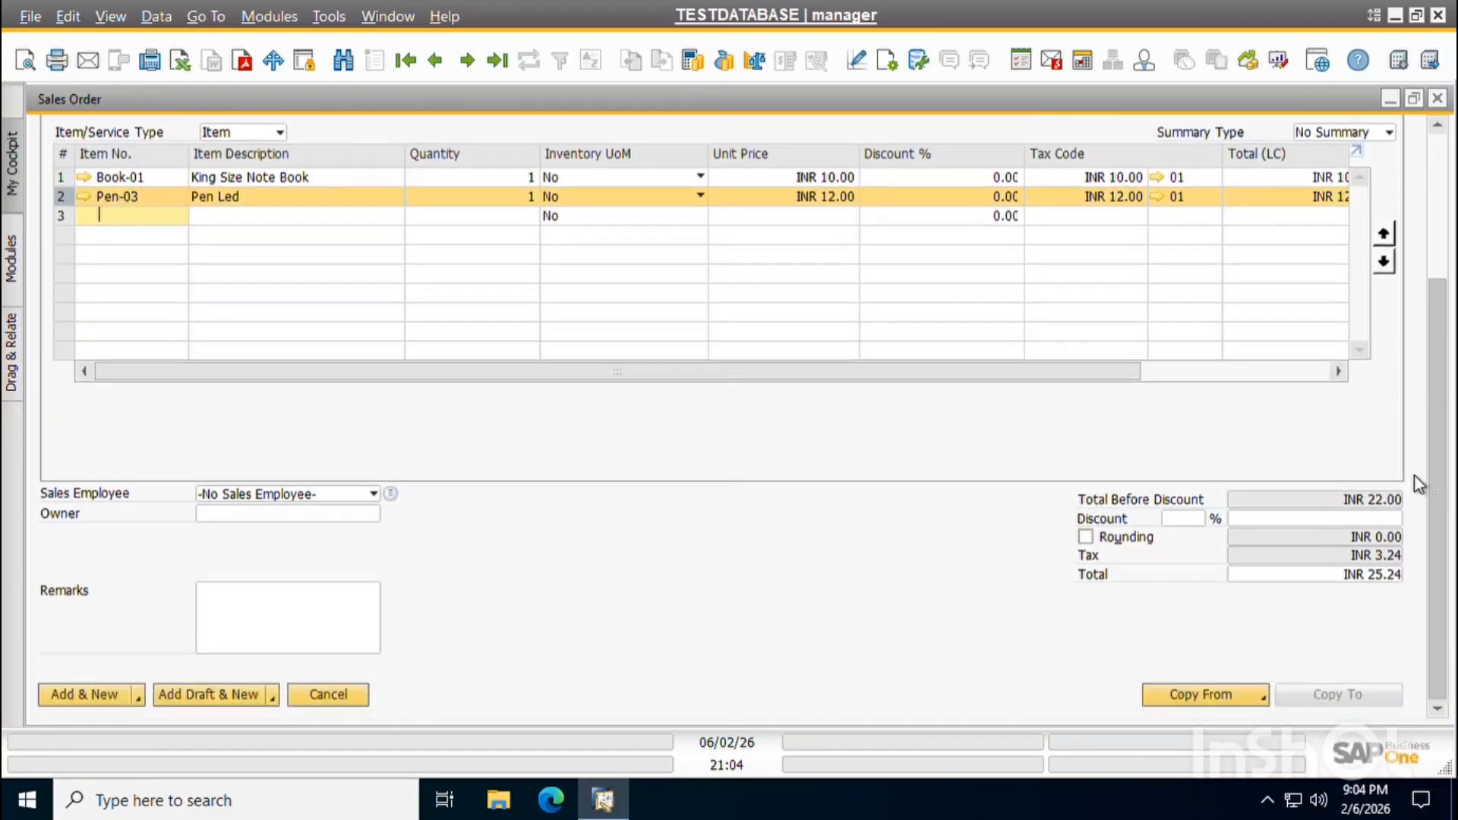
click(71, 691)
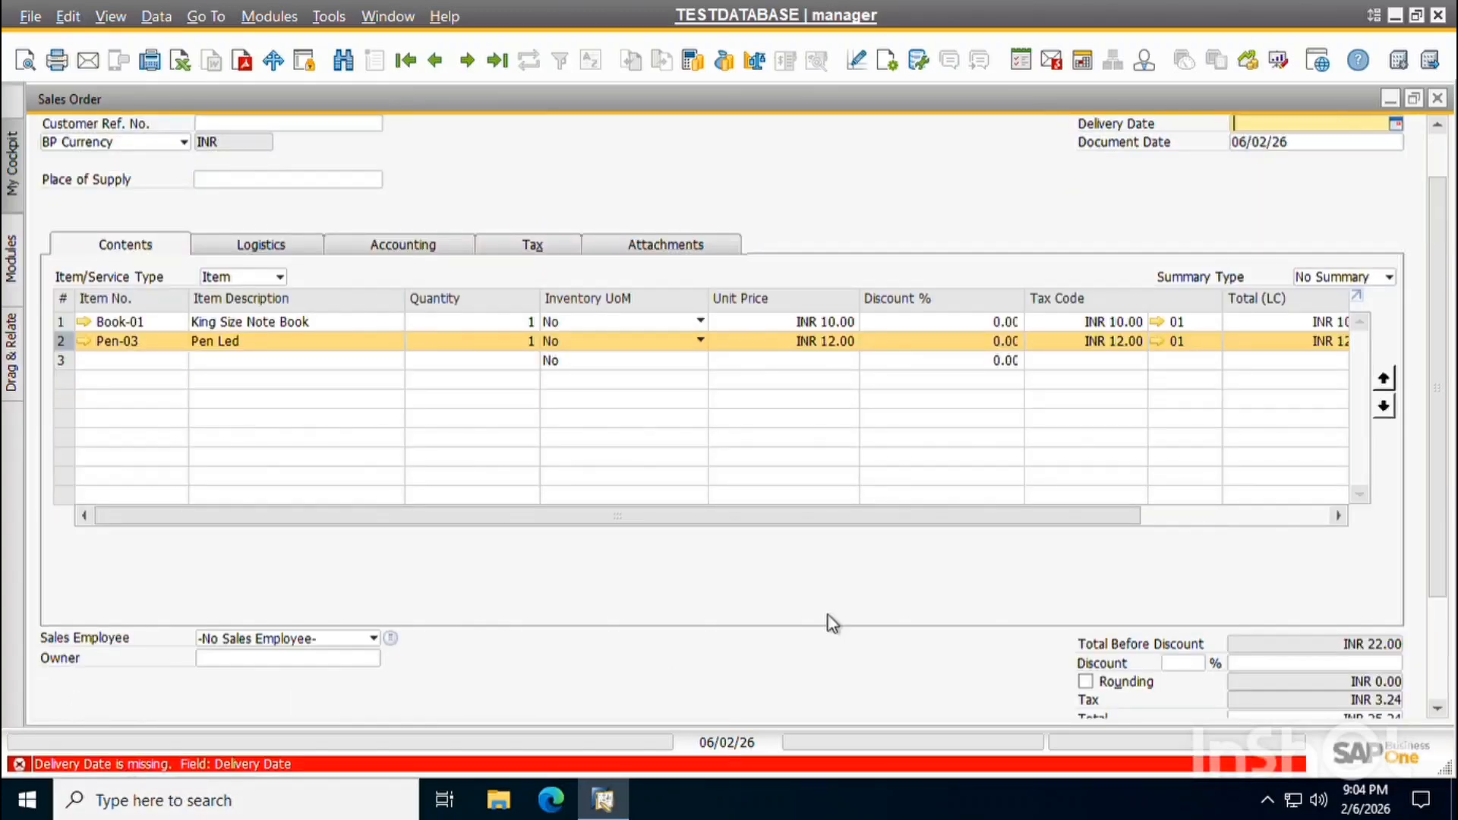
Try 29/02/26 as the delivery date, correct it to 09/02/26 and apply it to the existing table rows.
drag(1434, 584, 1418, 328)
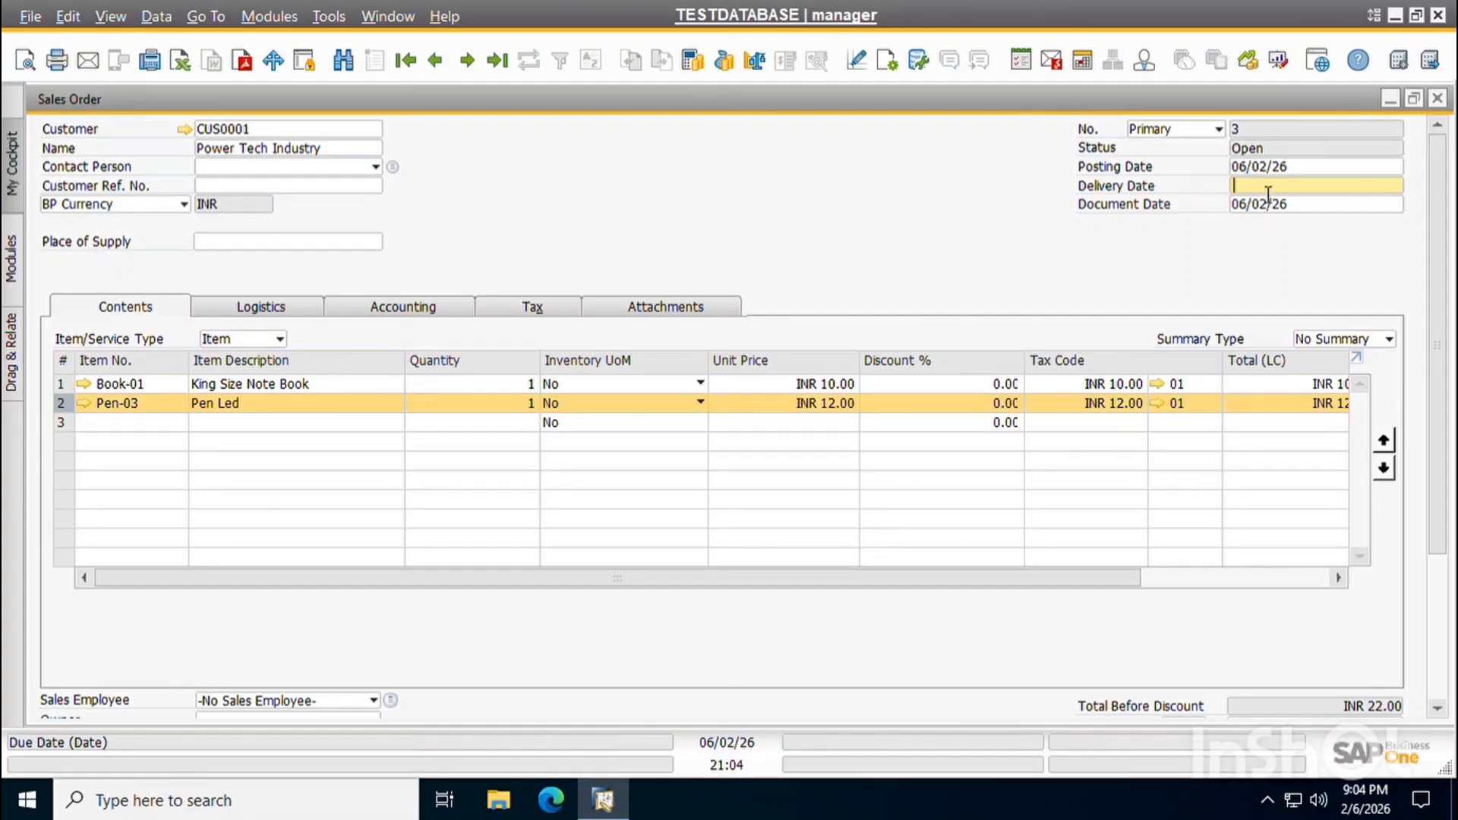
text(29/02/26)
key(Tab)
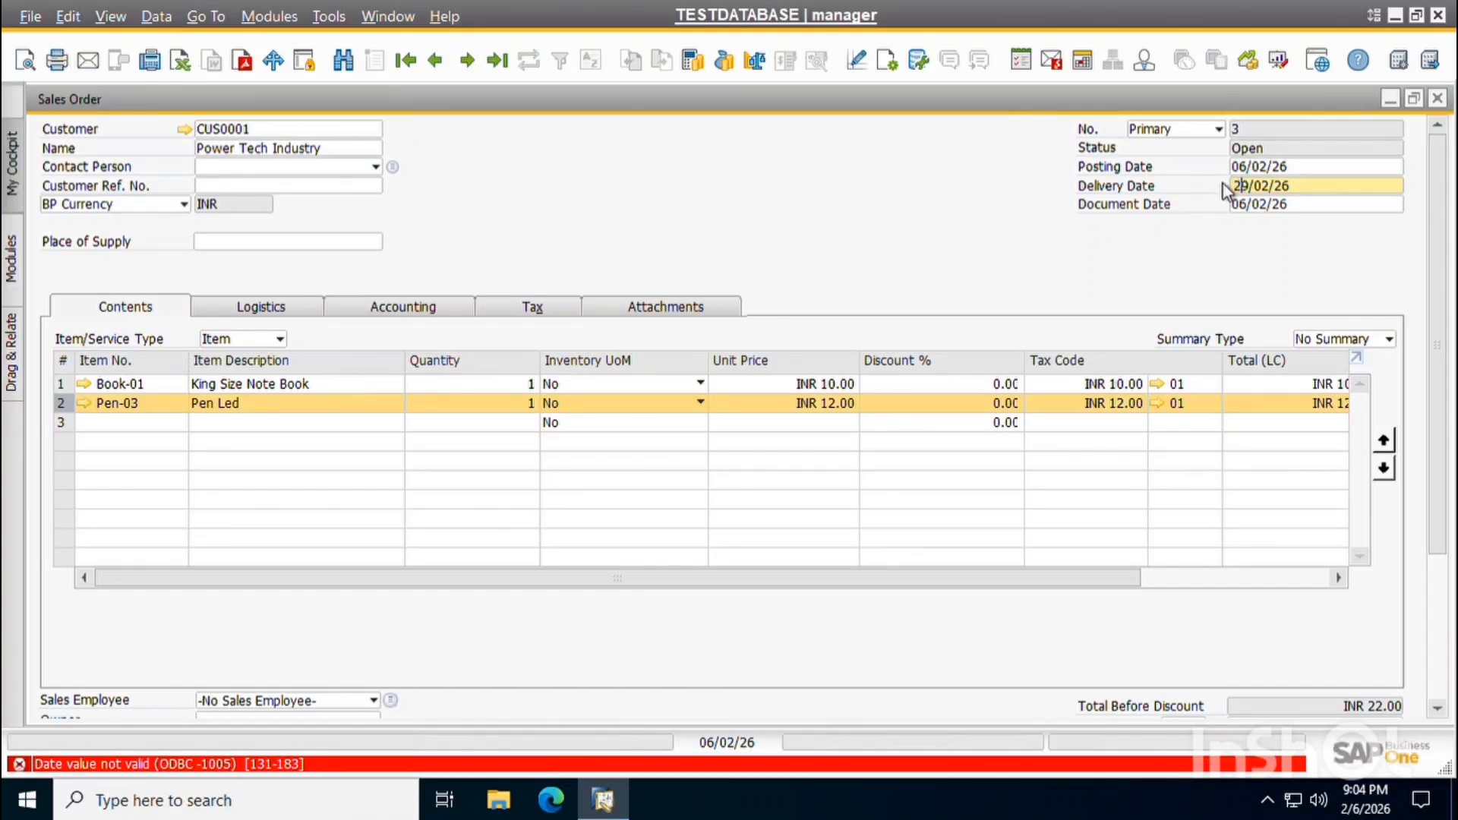
key(BackSpace)
key(Tab)
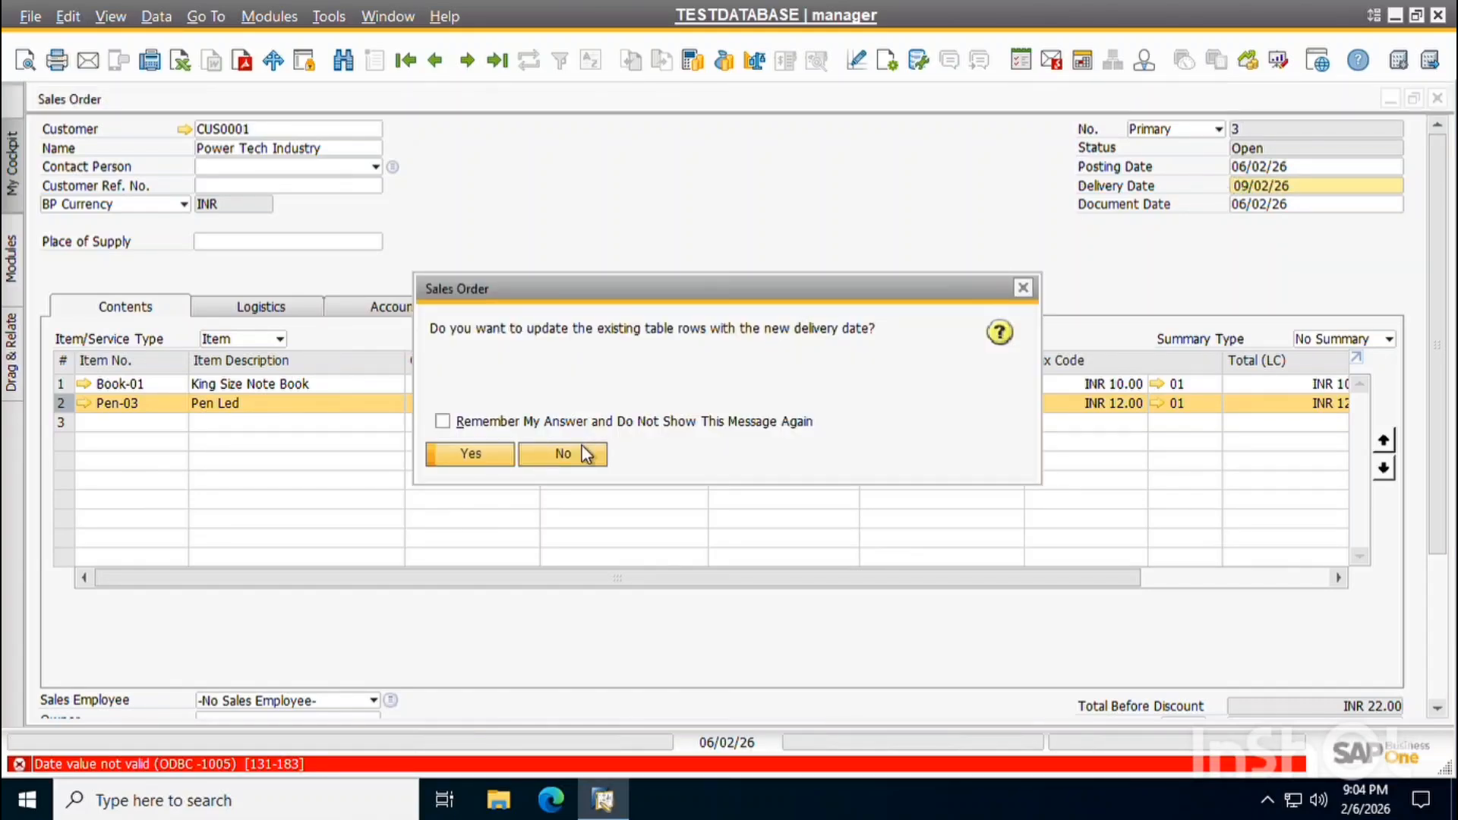
click(501, 456)
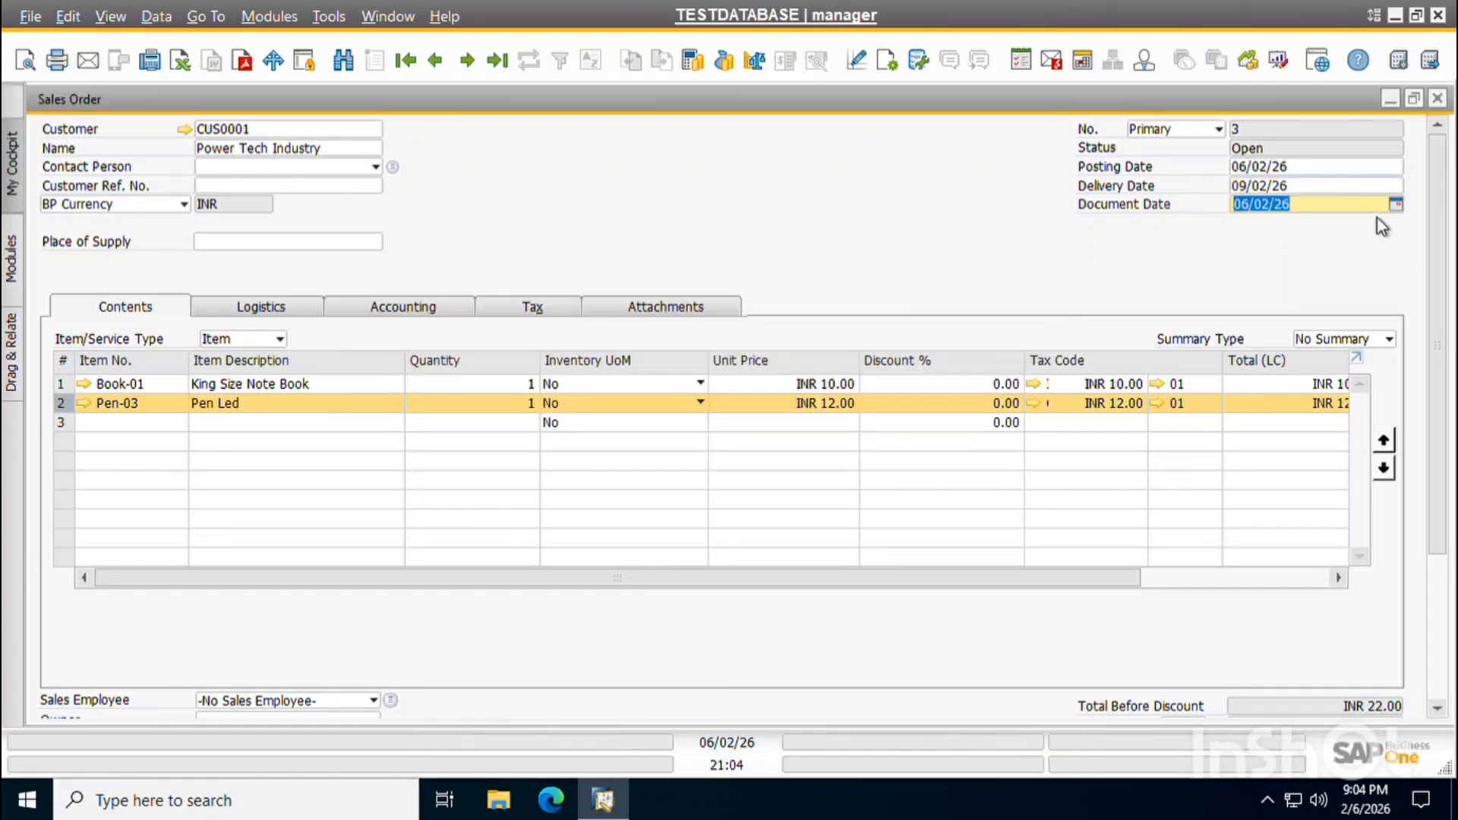
Set the delivery date to 06/02/26 and update the existing table rows with it.
click(1303, 188)
key(BackSpace)
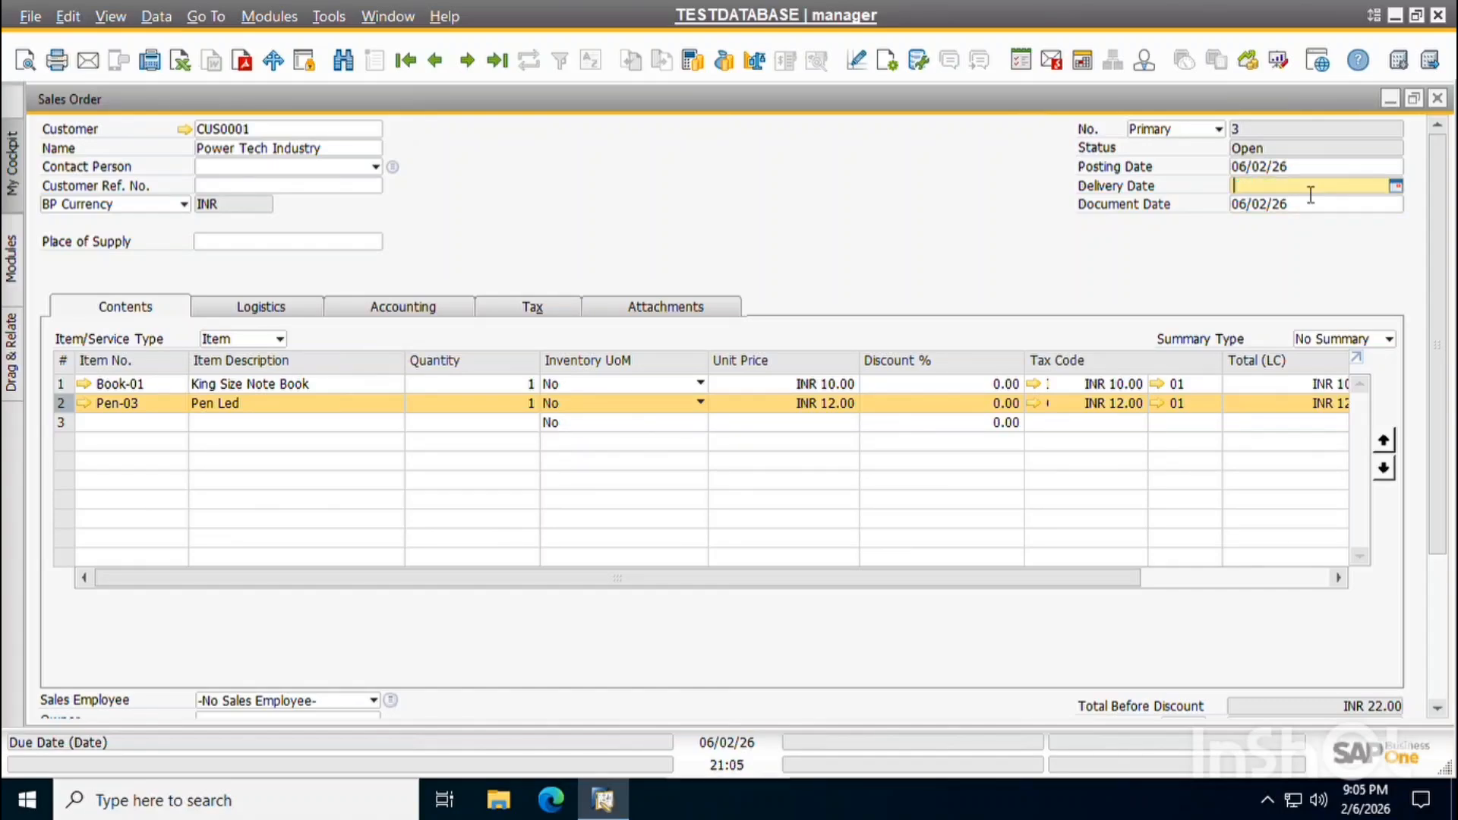
text(6)
key(Tab)
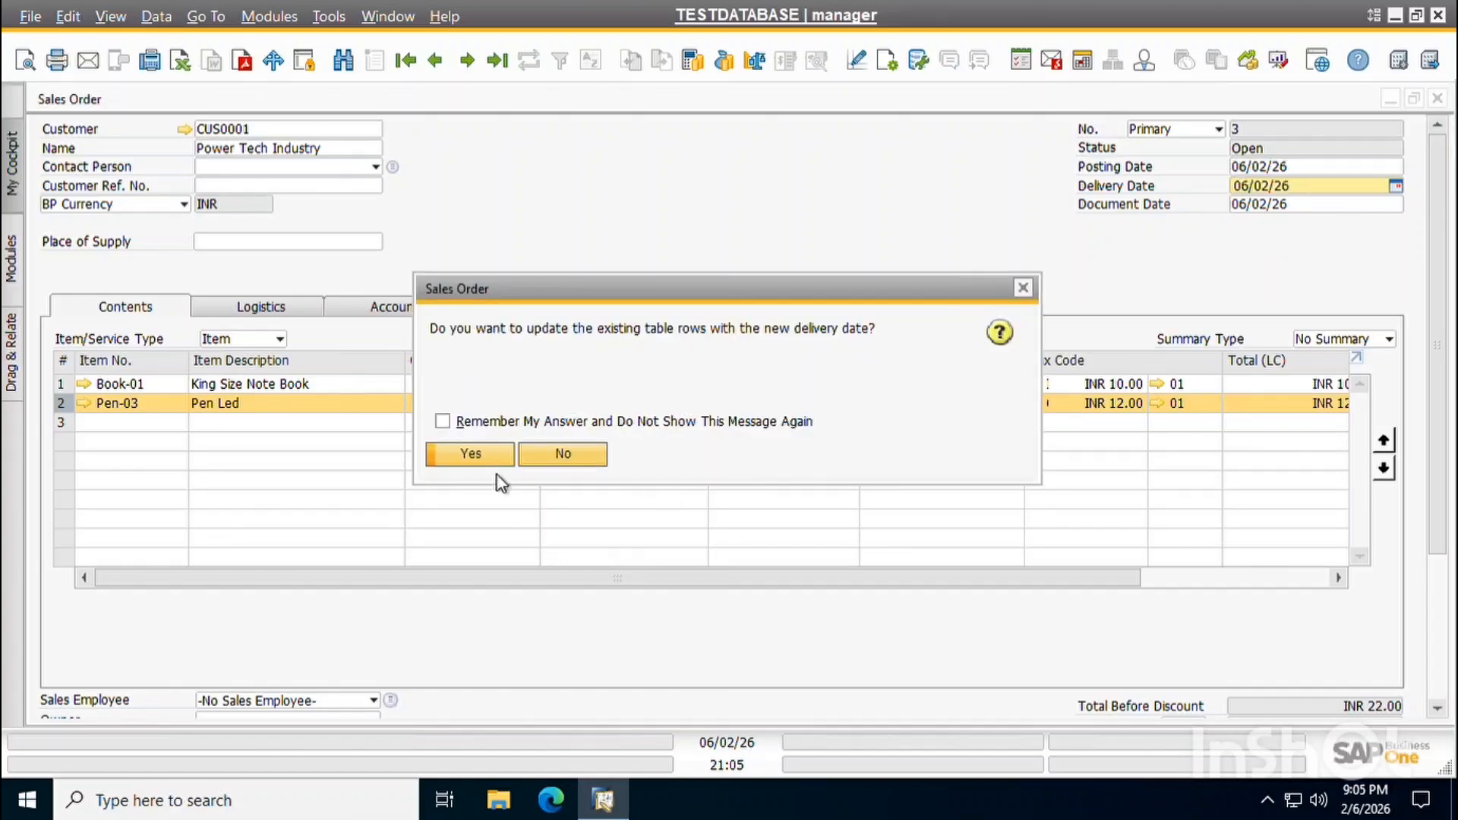
click(471, 453)
click(1279, 185)
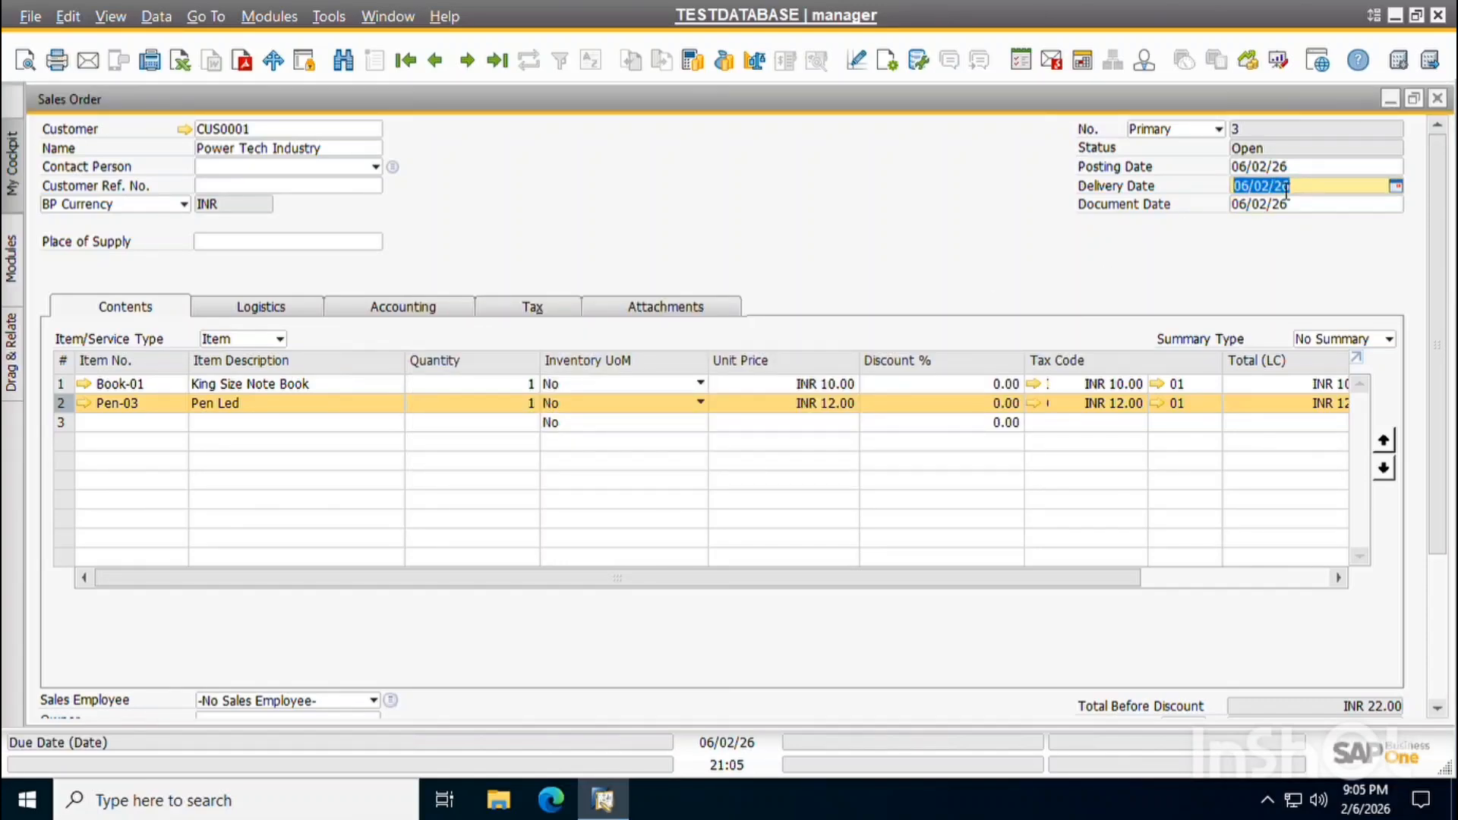
key(BackSpace)
text(6)
key(Tab)
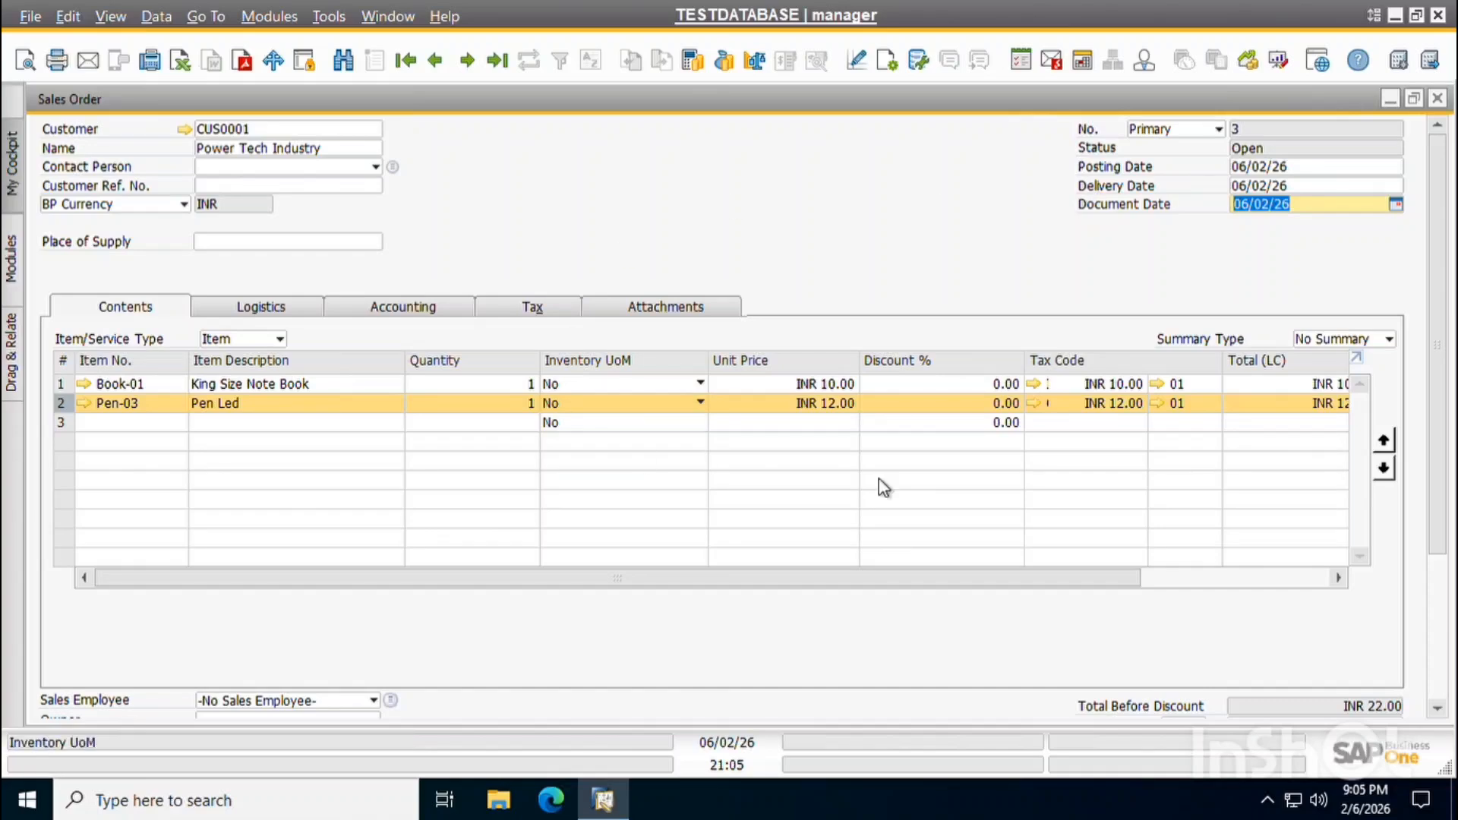
Enter the customer reference number in the sales order header.
scroll(1441, 306, down, 1)
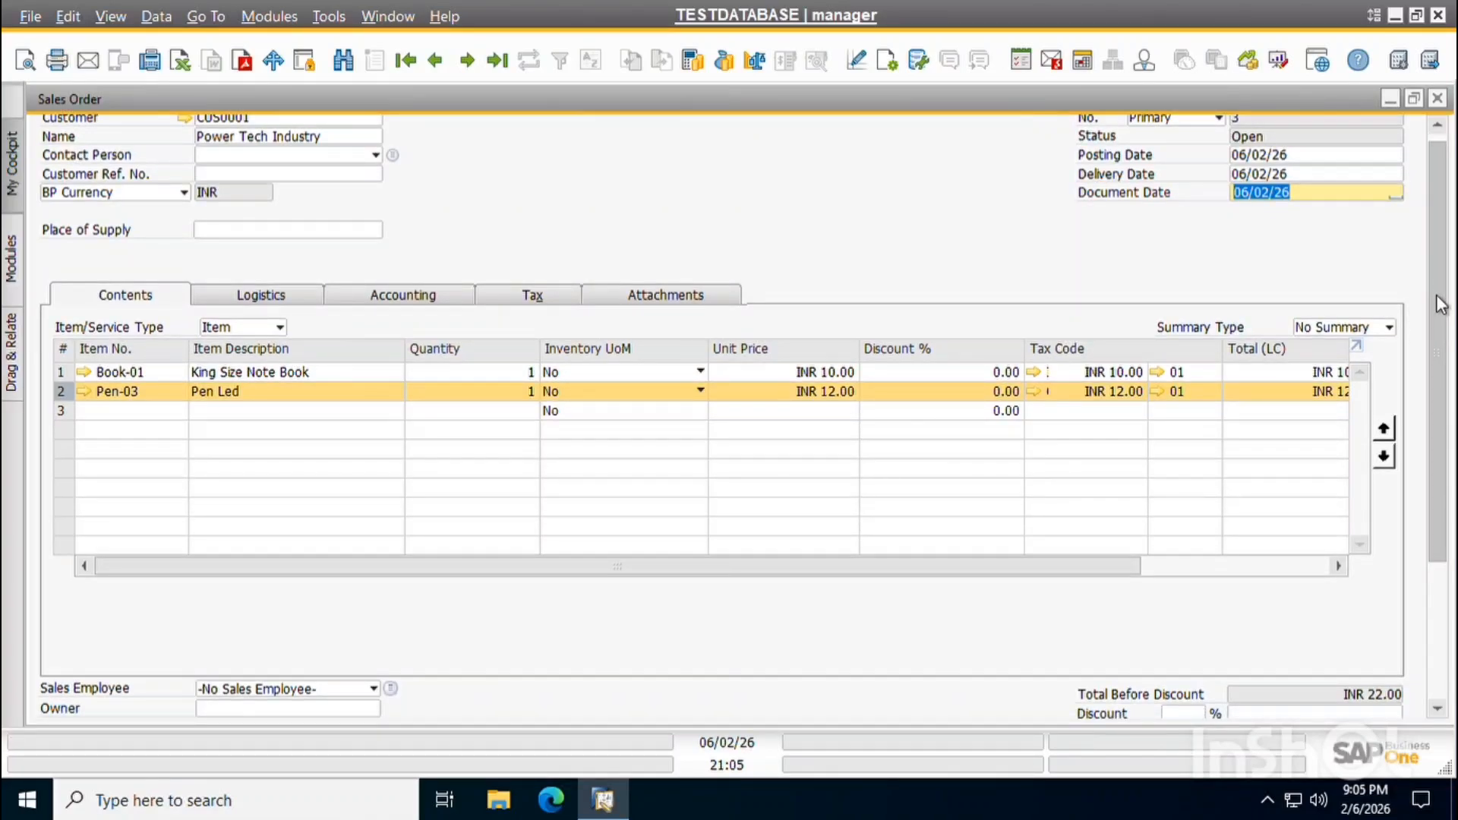
scroll(1435, 288, up, 2)
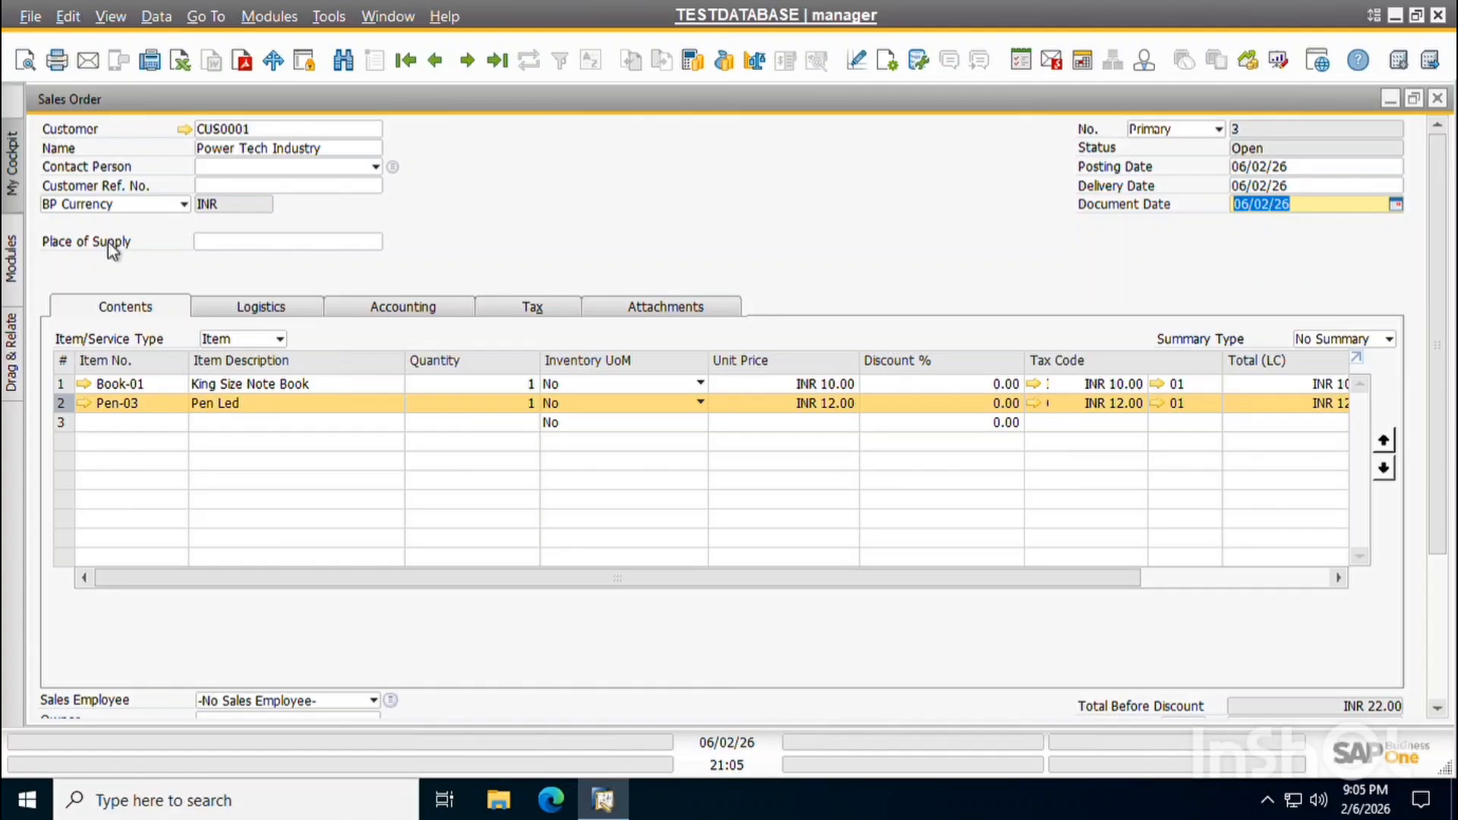
click(233, 189)
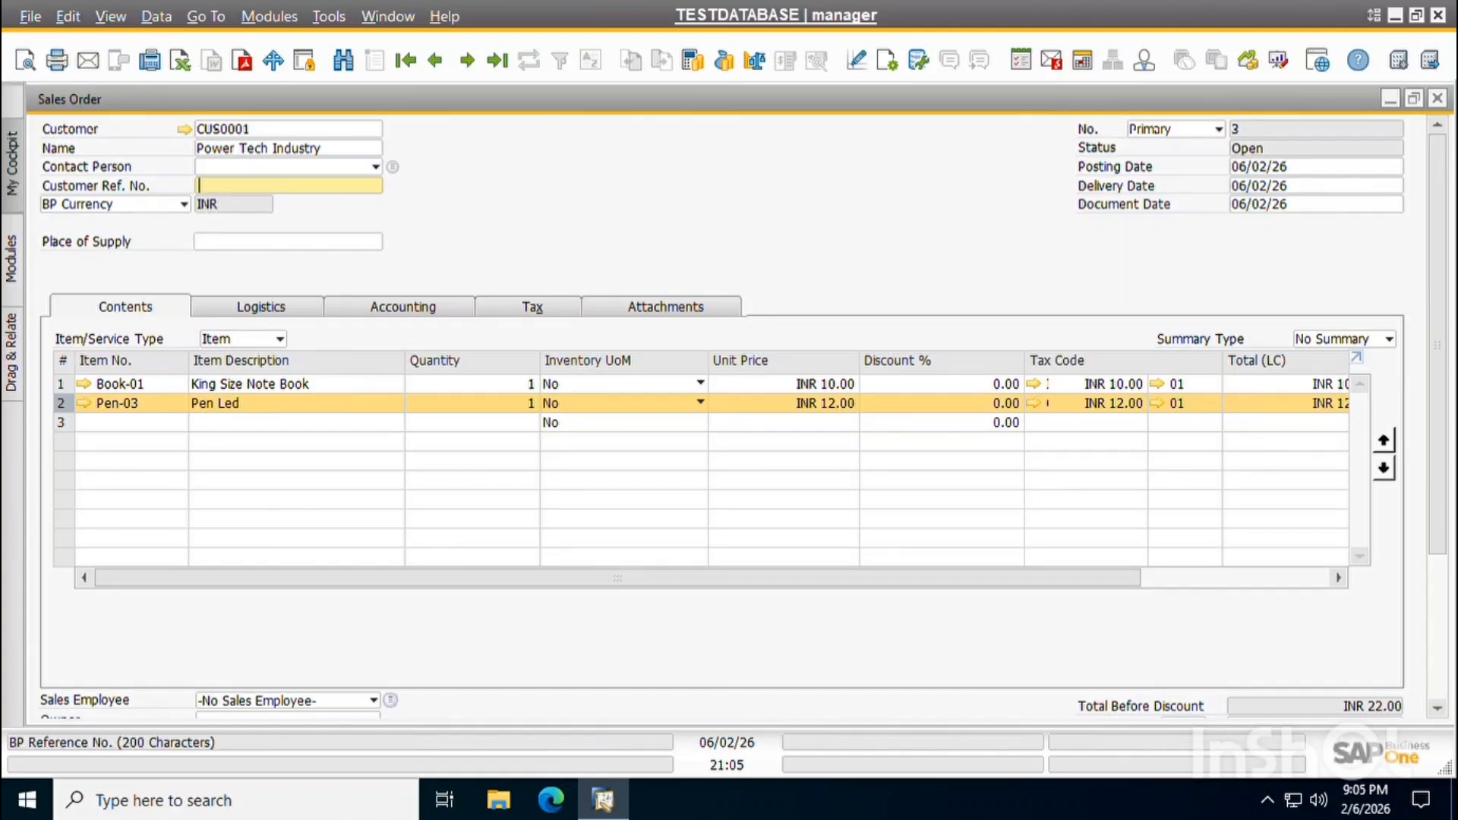
text(121)
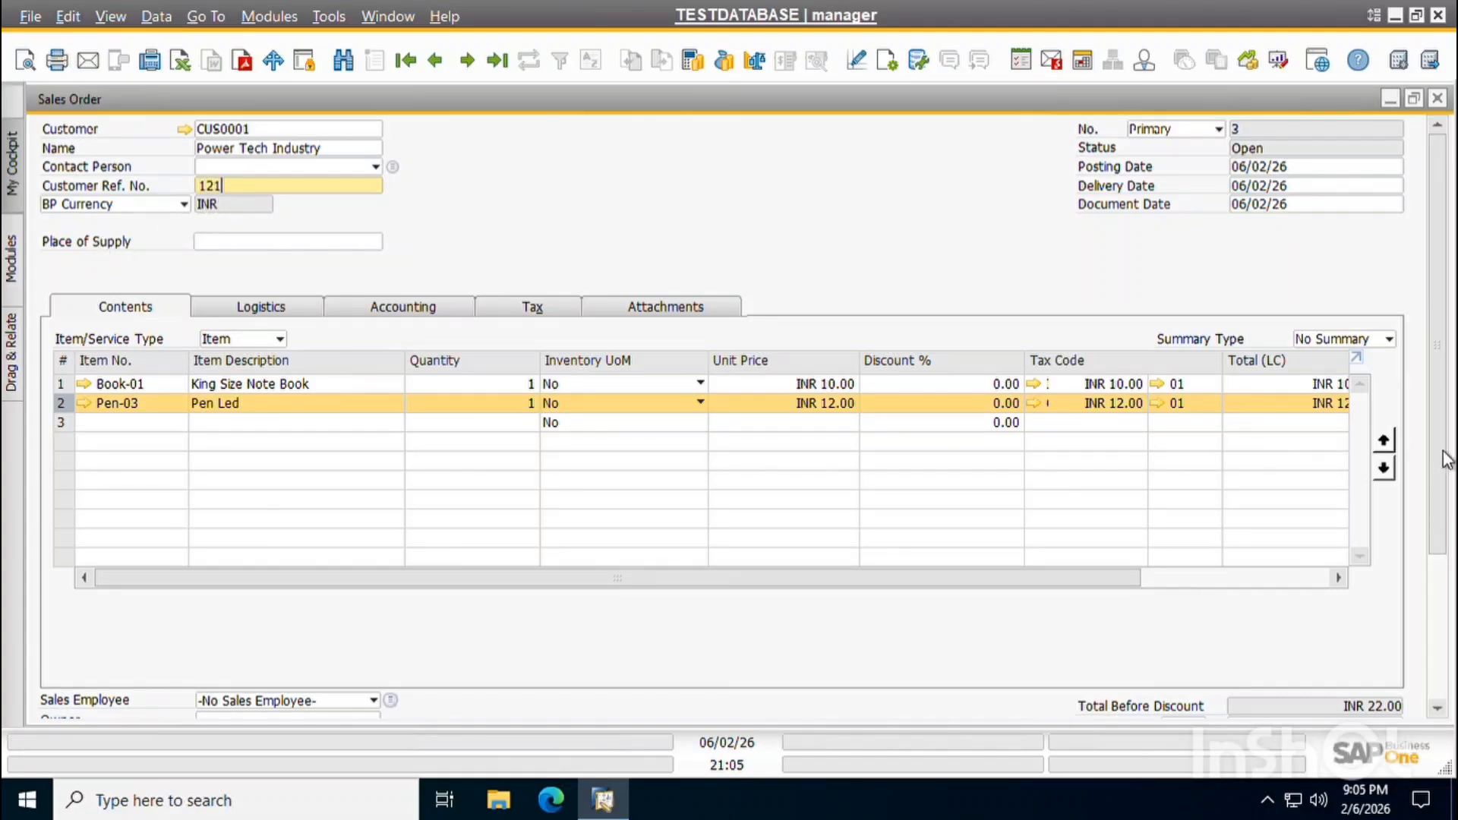
Jump from the Customer Ref. No. field straight to the Remarks field of the sales order.
drag(1439, 463, 1439, 607)
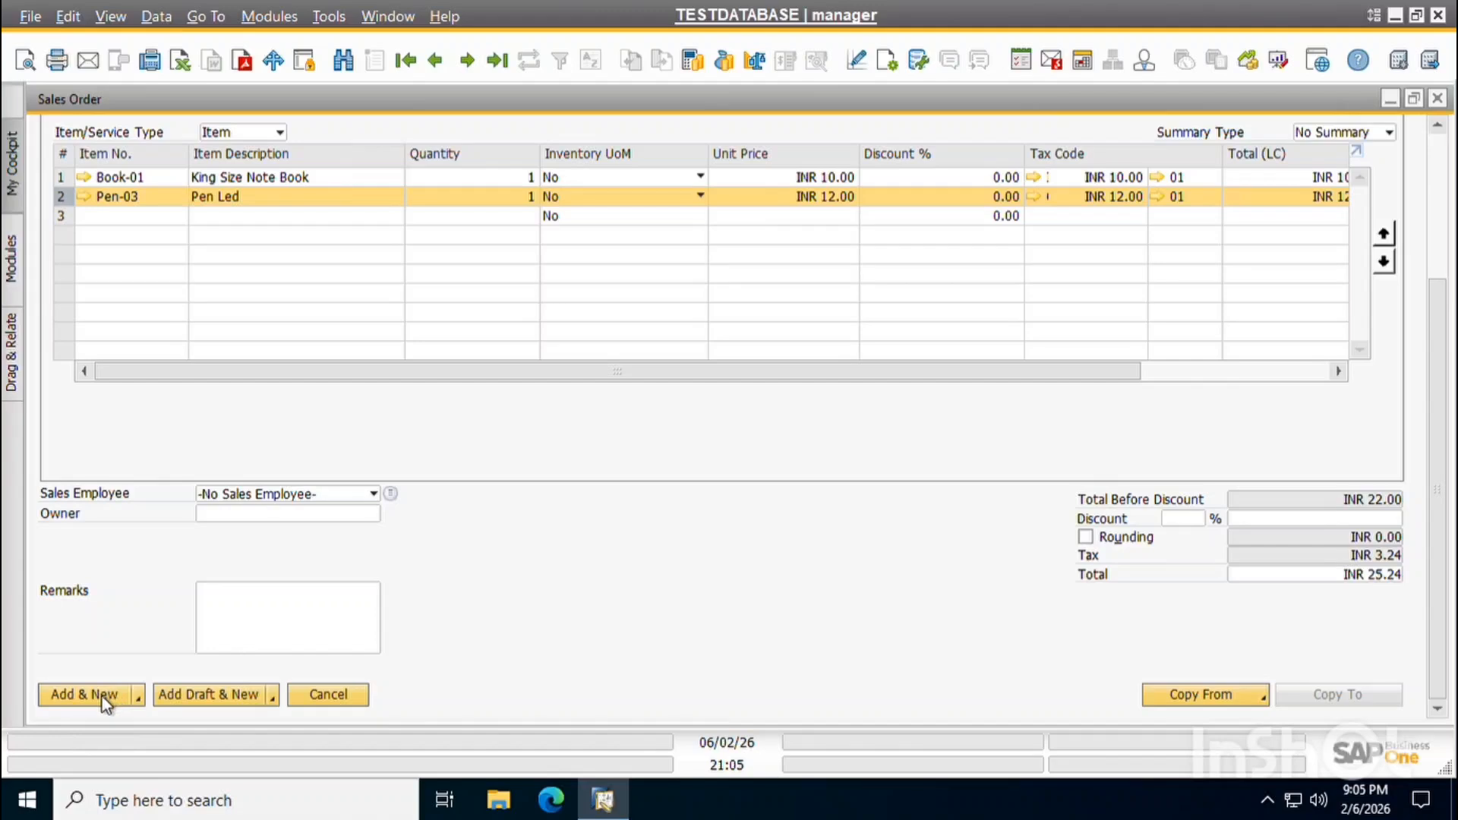
click(320, 595)
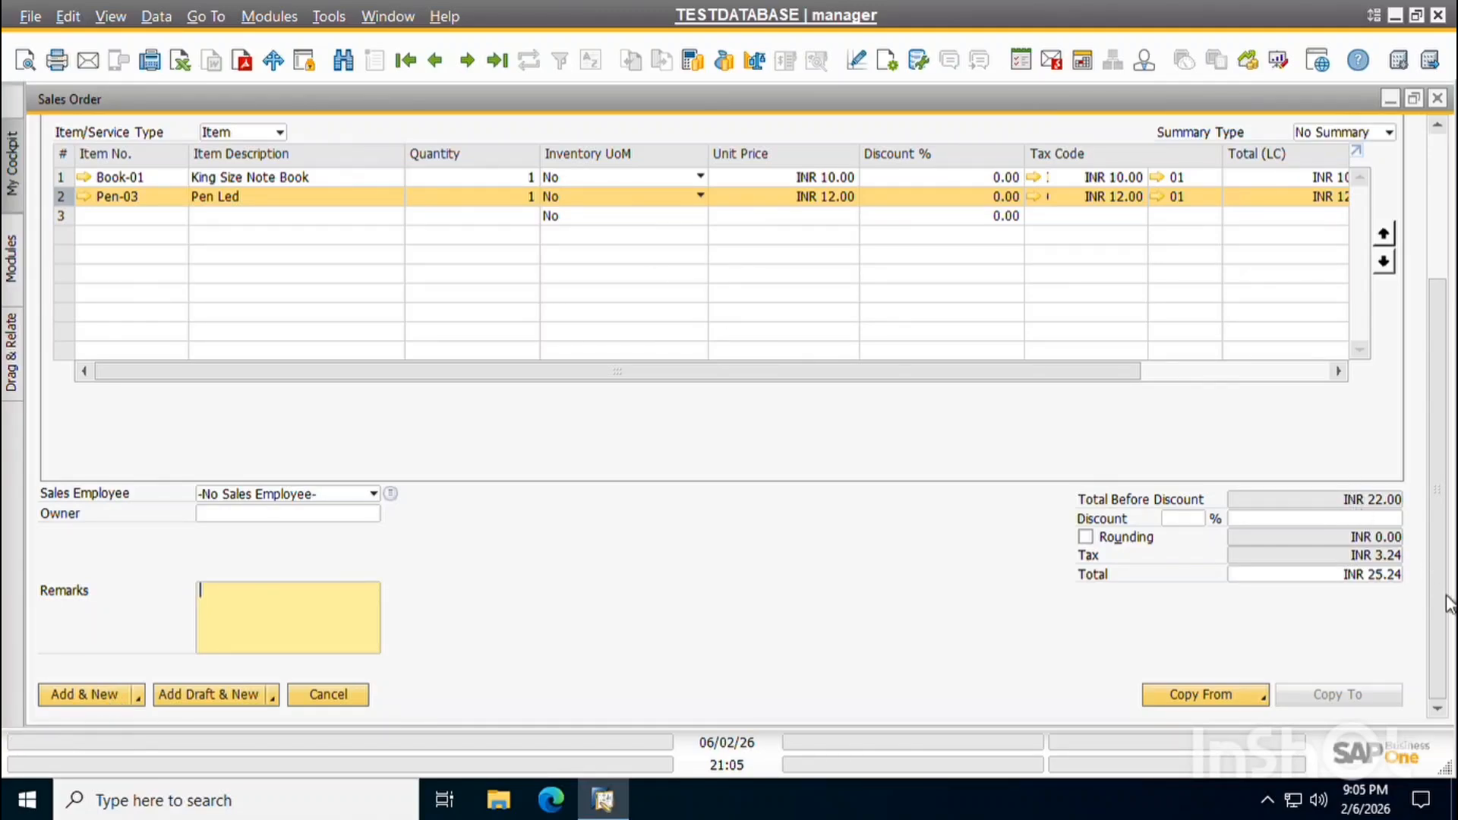
scroll(1447, 571, up, 3)
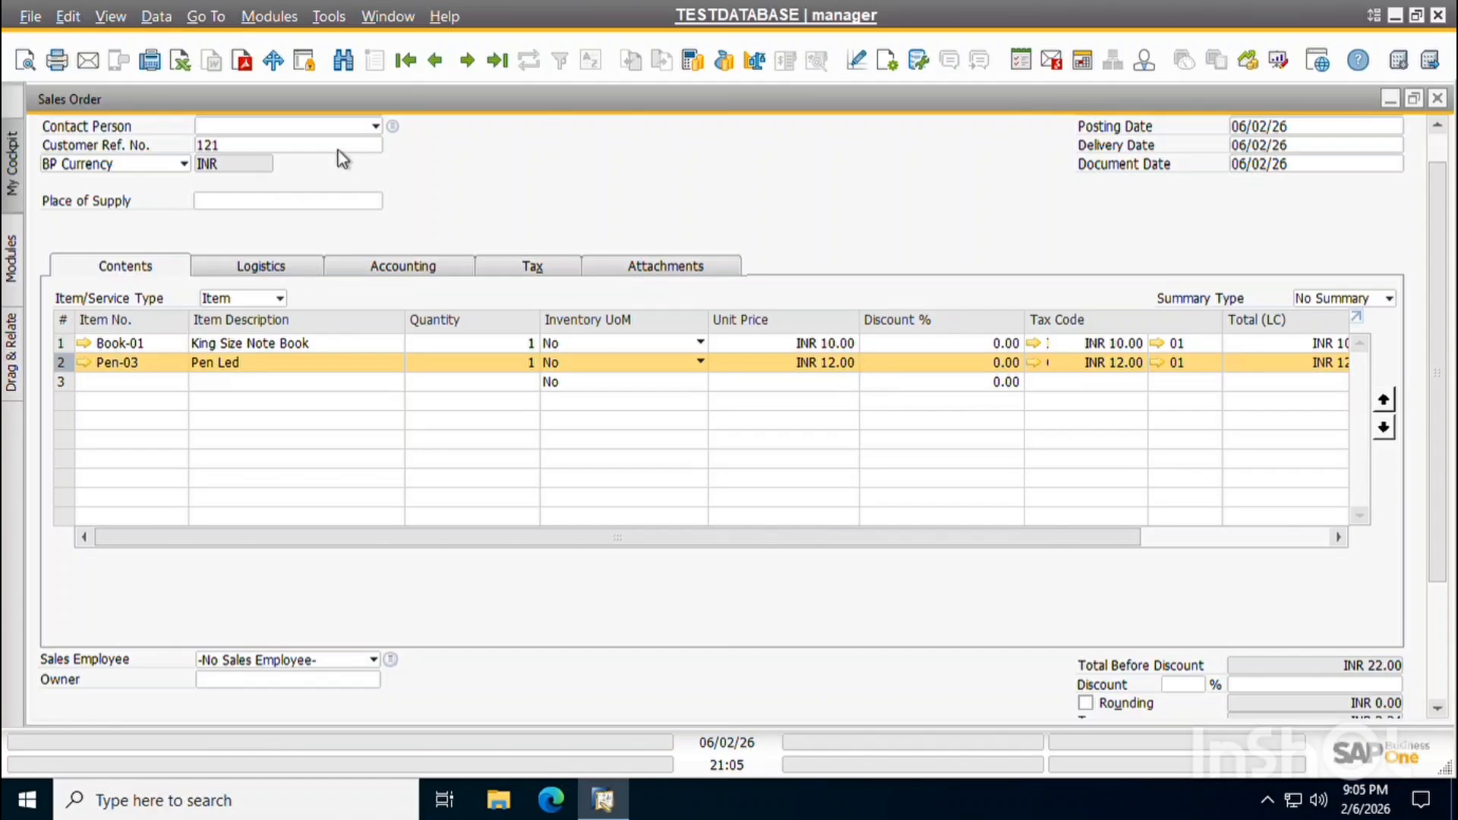
click(272, 149)
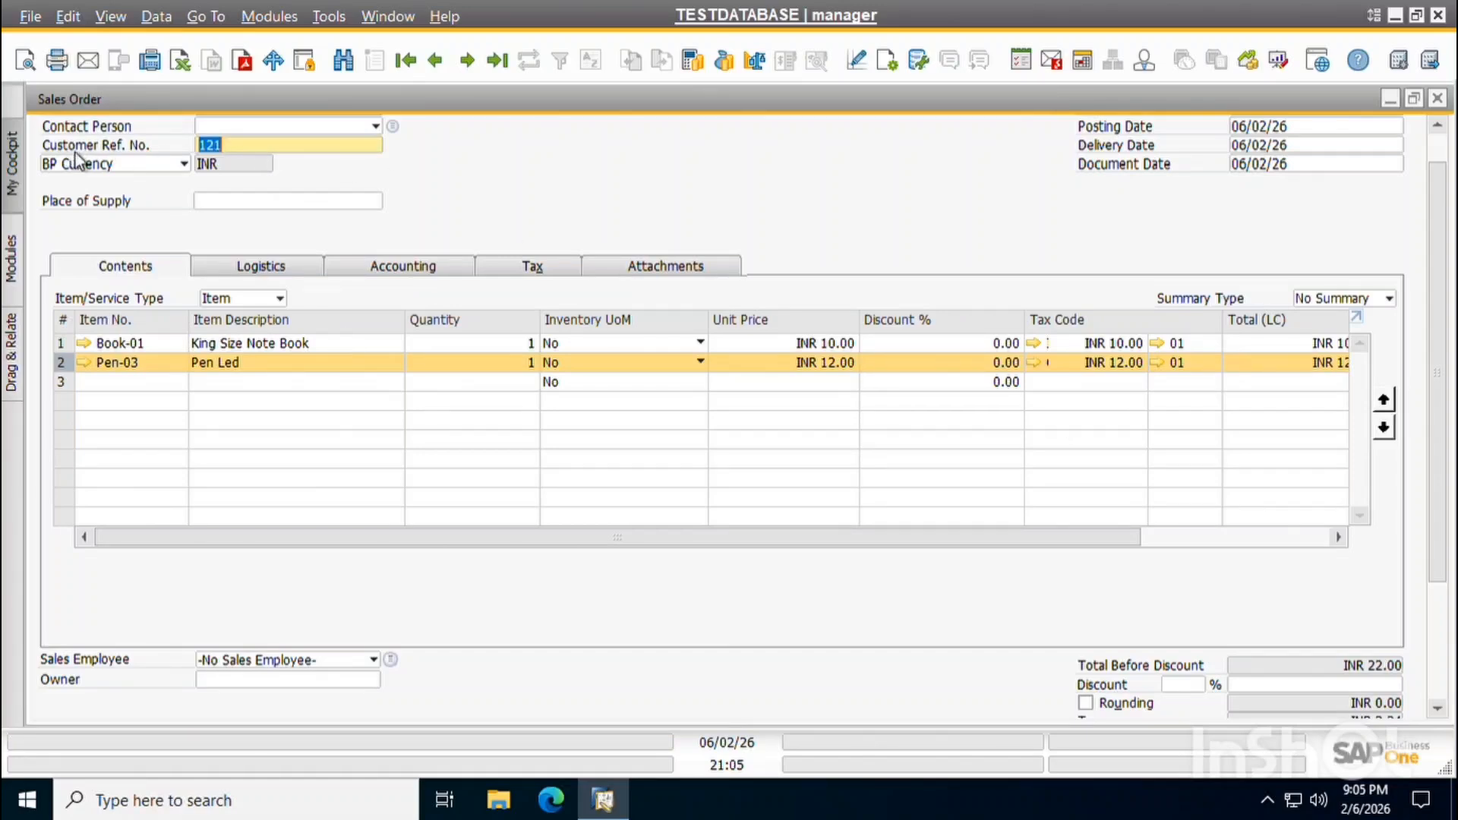
scroll(1431, 368, up, 1)
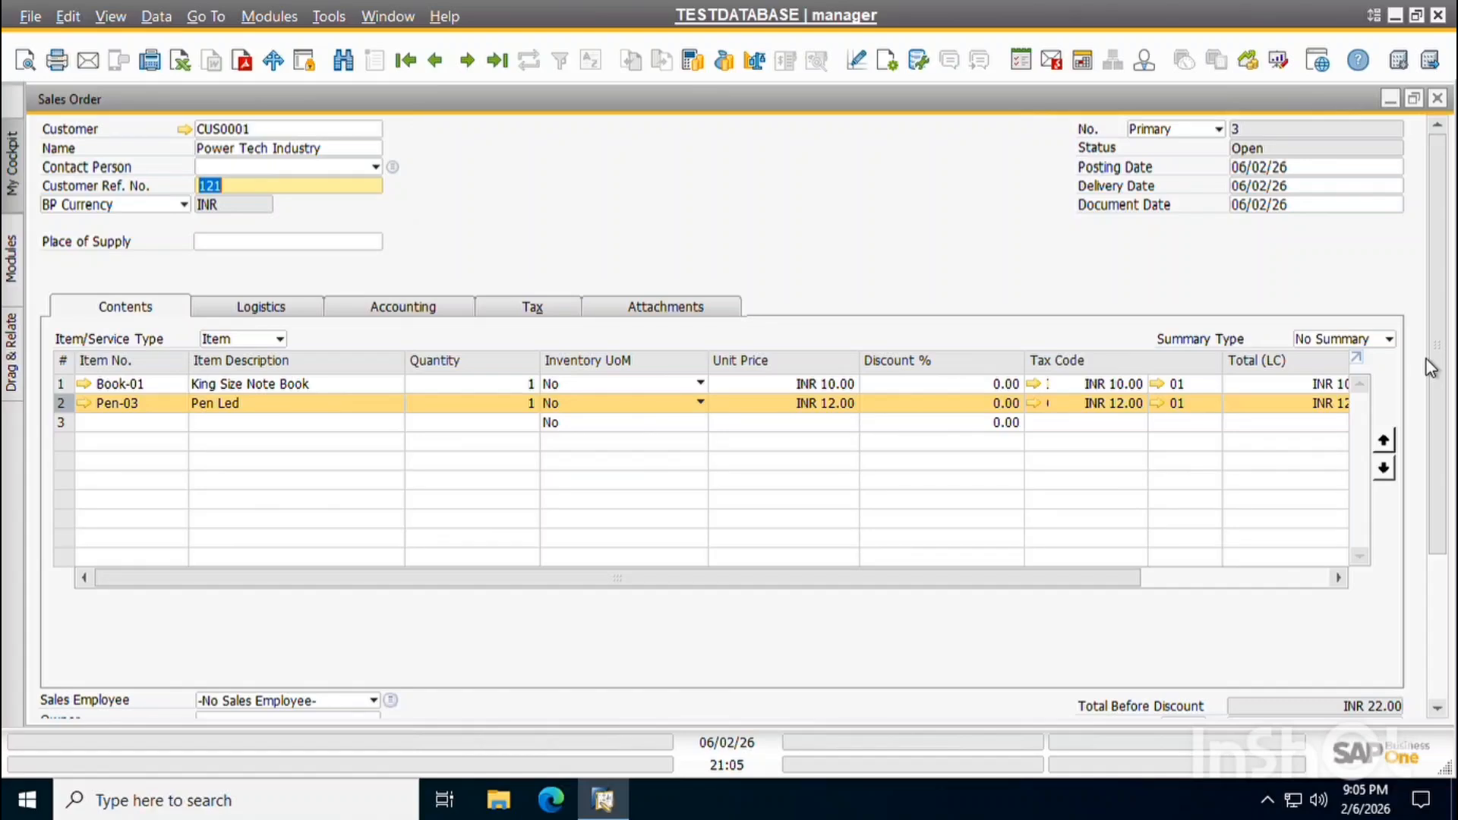
key(ctrl+Tab)
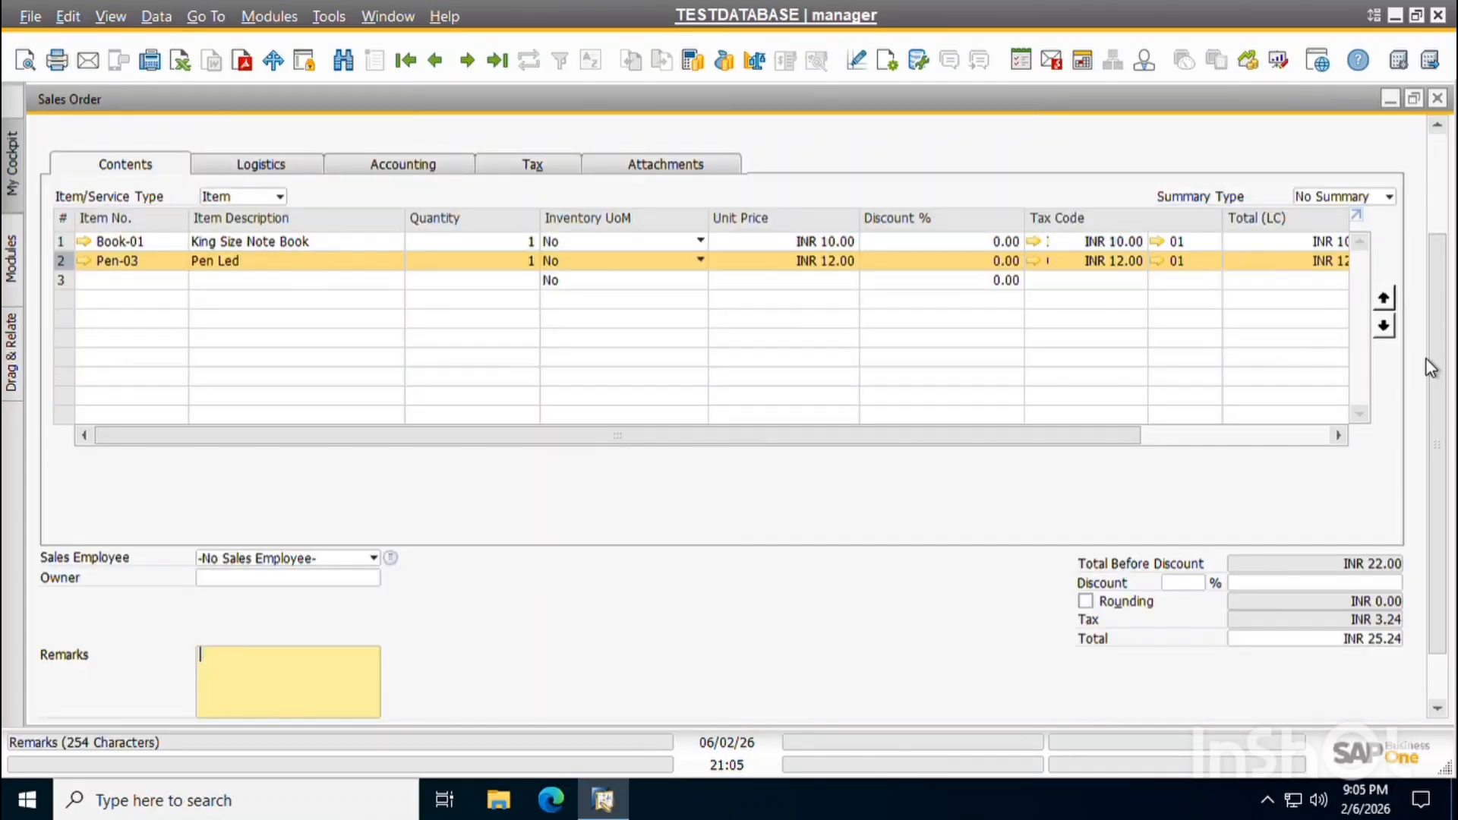
Jump to the Remarks field again from the customer reference number, and once more from the Pen-03 row's item description.
drag(1437, 376, 1435, 248)
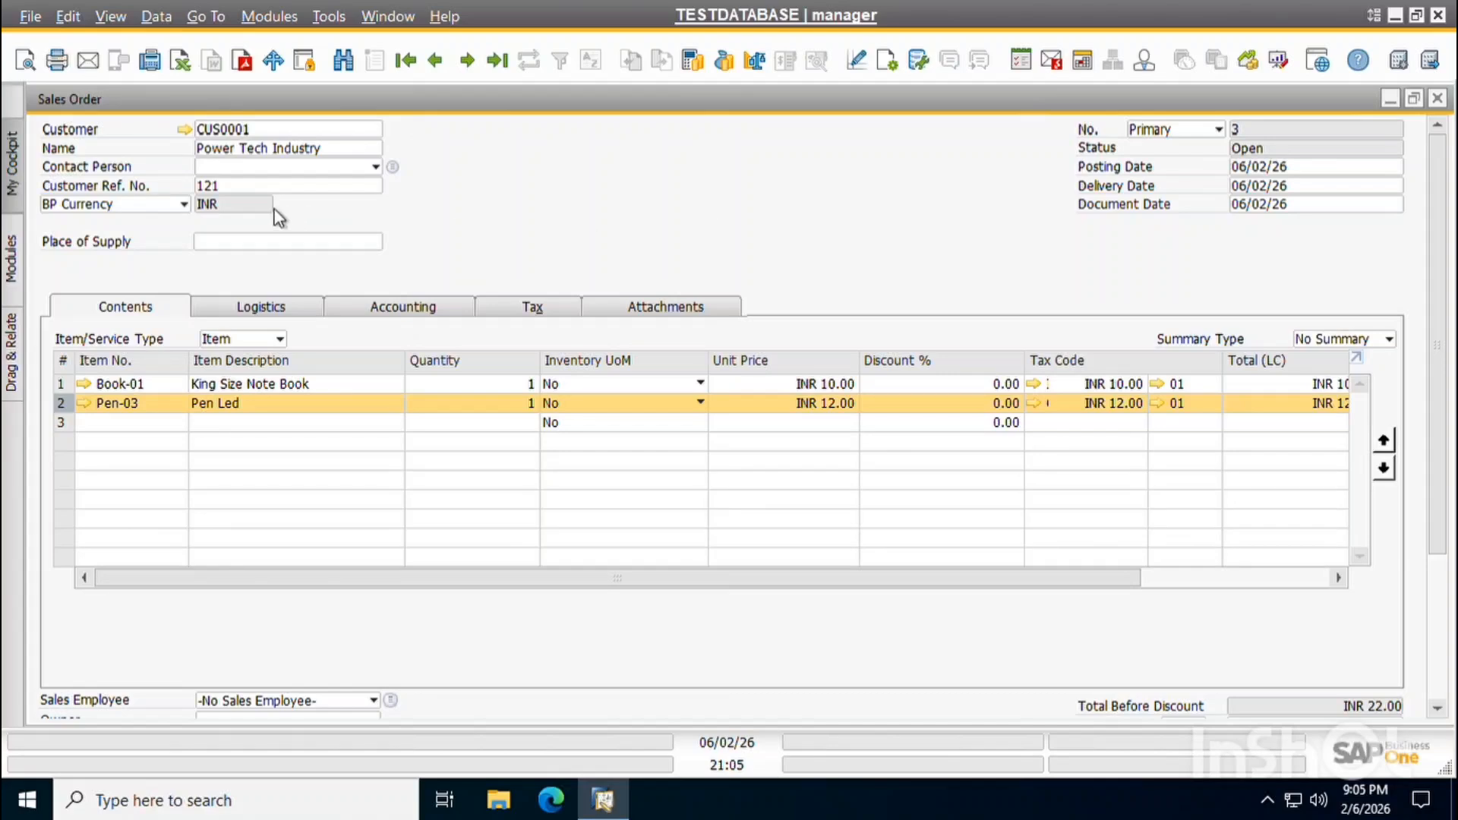
double_click(231, 184)
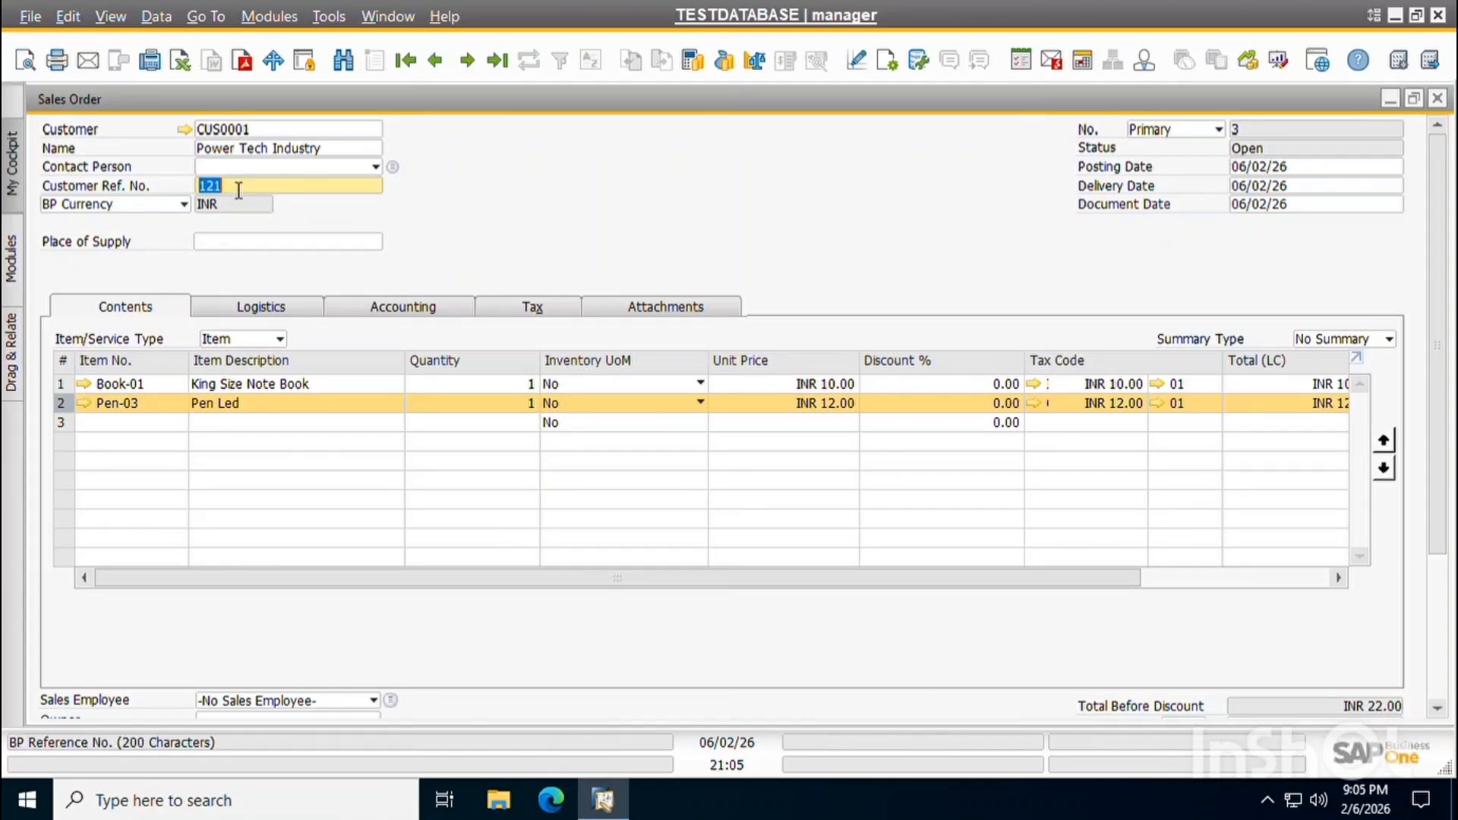
key(Tab)
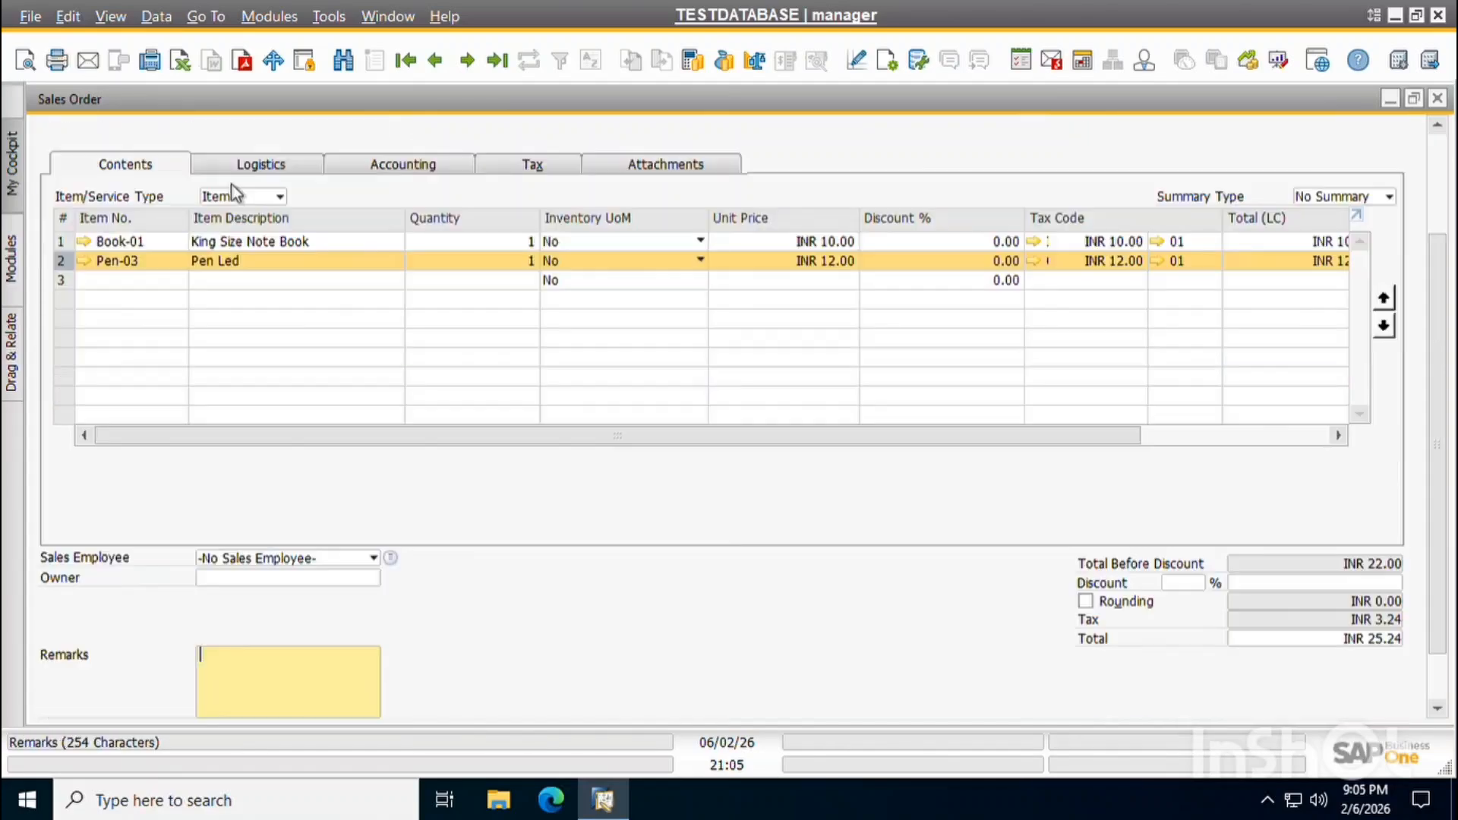
click(232, 262)
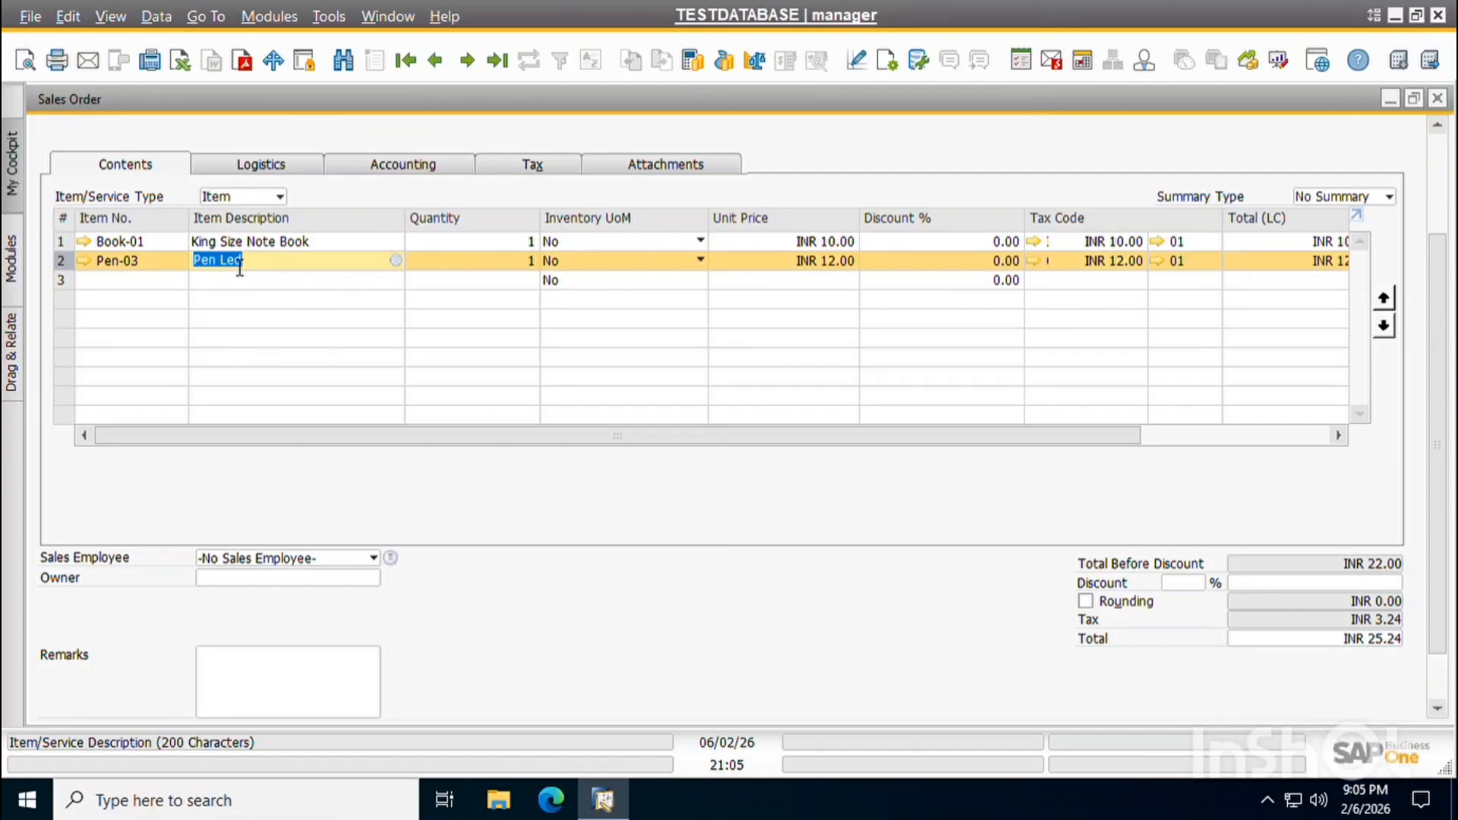
key(ctrl+Tab)
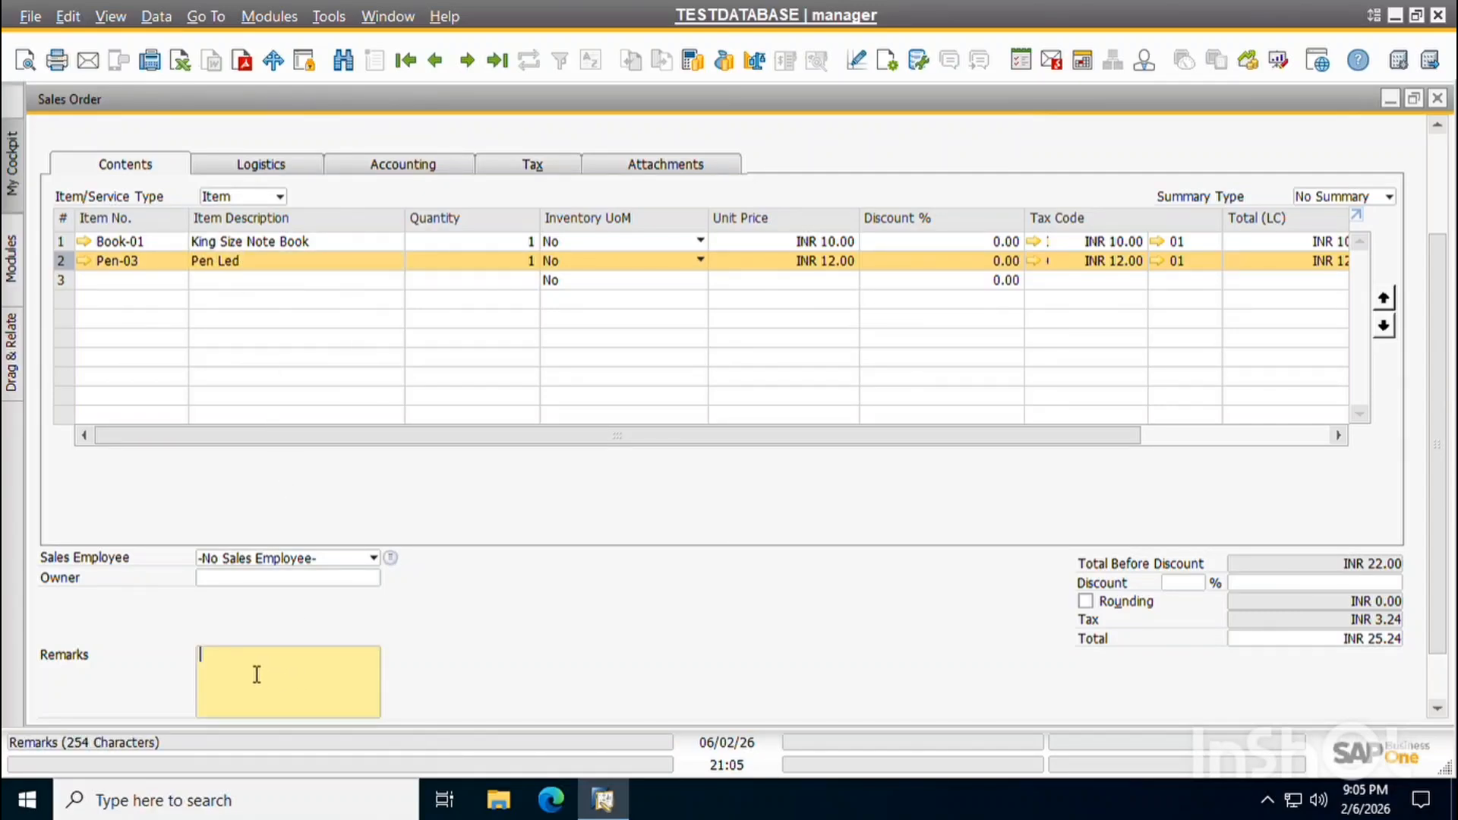
Try to add the sales order from the Pen-03 row's item description.
drag(1438, 524, 1417, 687)
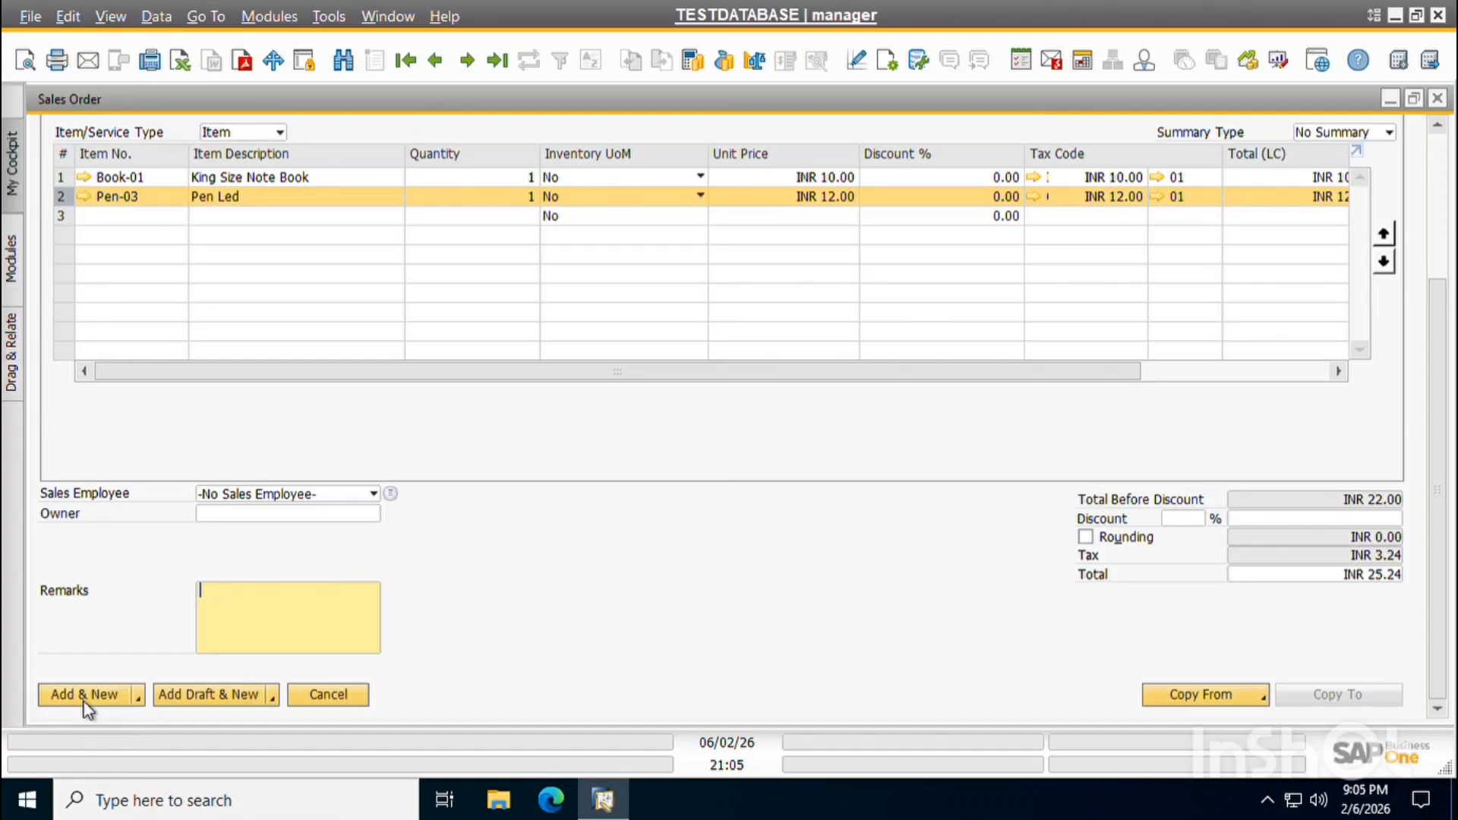
key(Return)
click(243, 191)
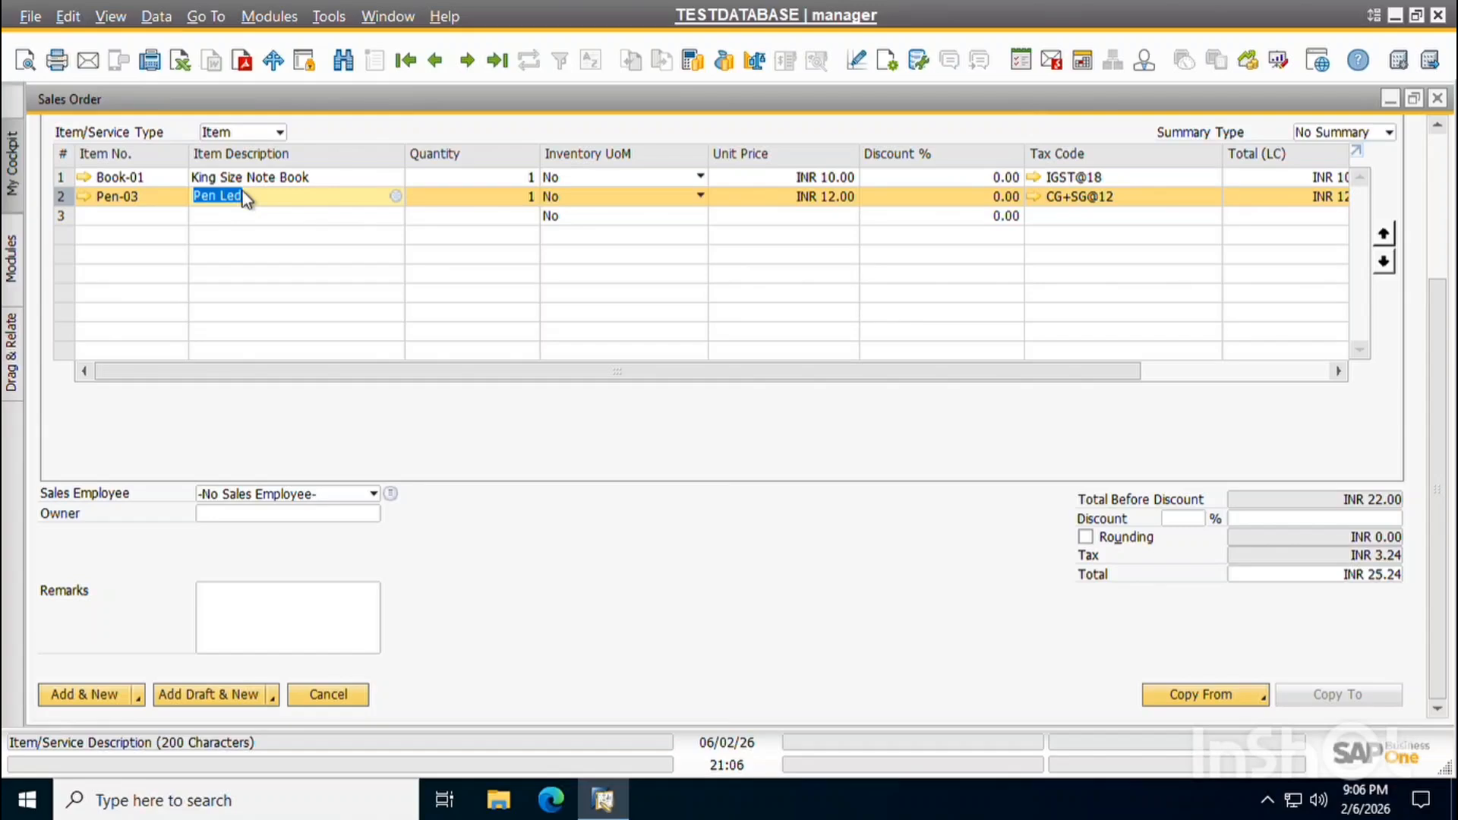
key(Return)
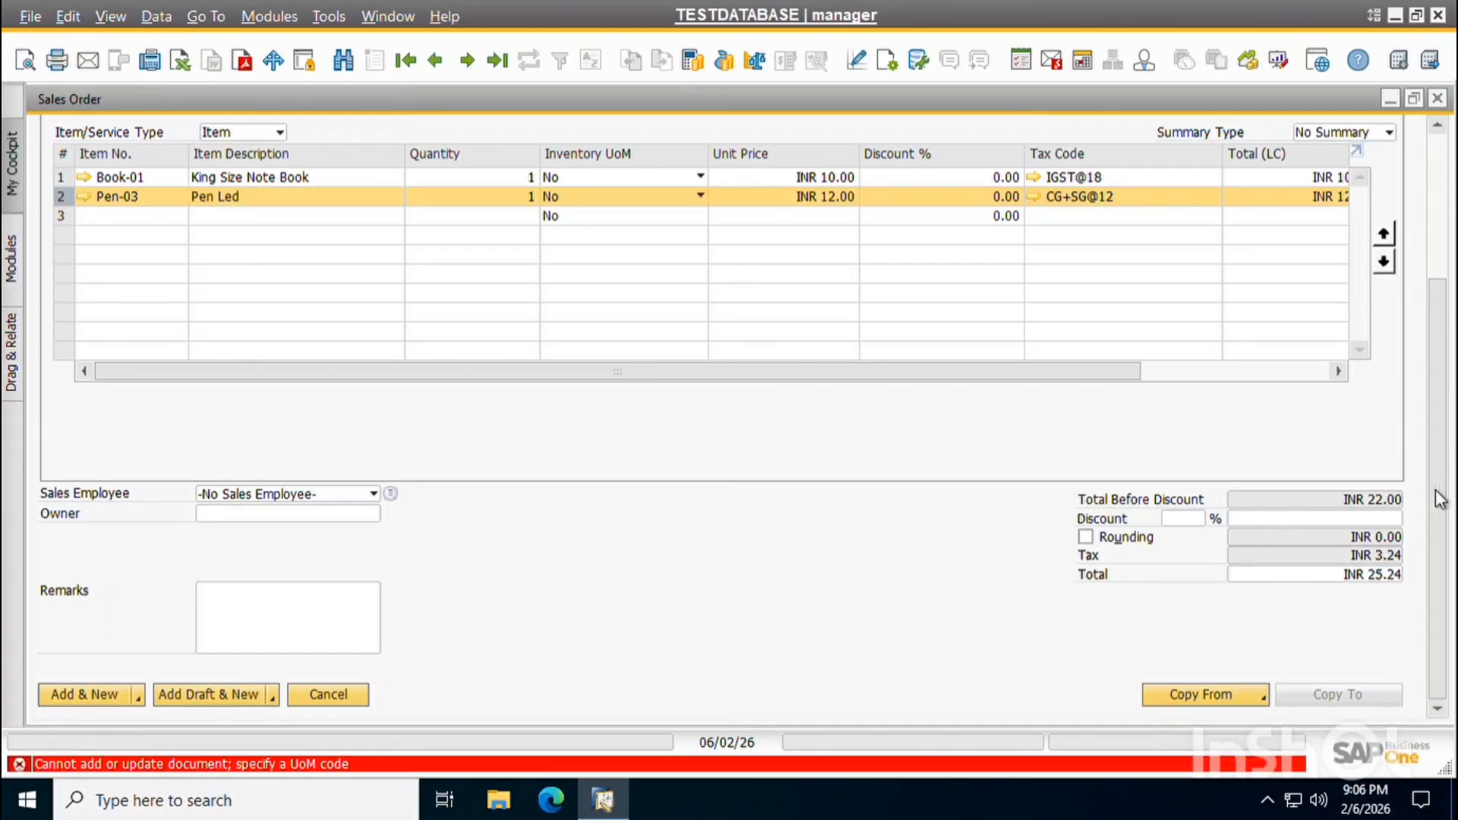
Copy the tax code IGST@18 from the Book-01 row into the Pen-03 row and try to add the order.
drag(1435, 489, 1431, 326)
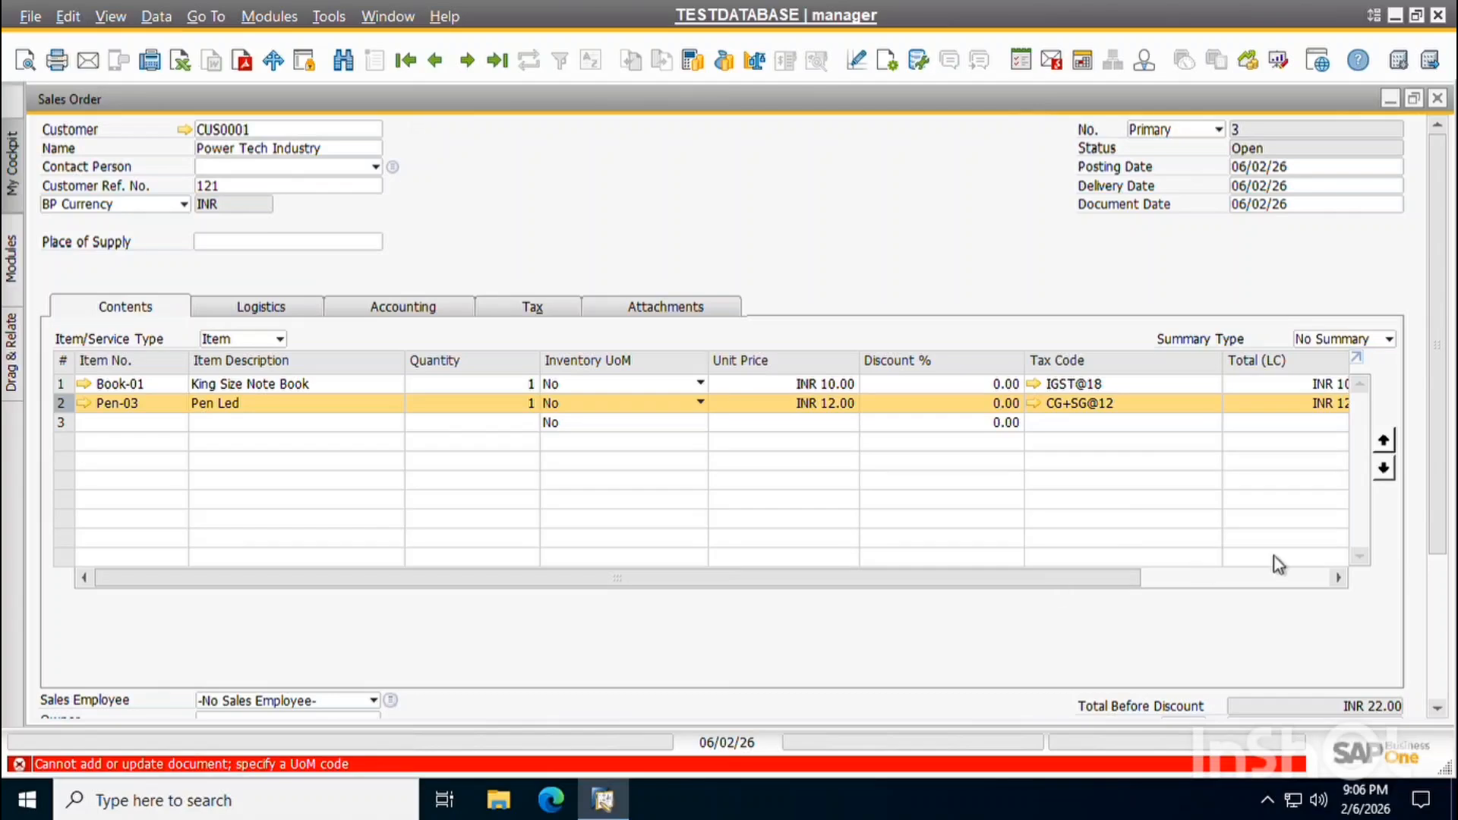
click(1276, 577)
click(889, 404)
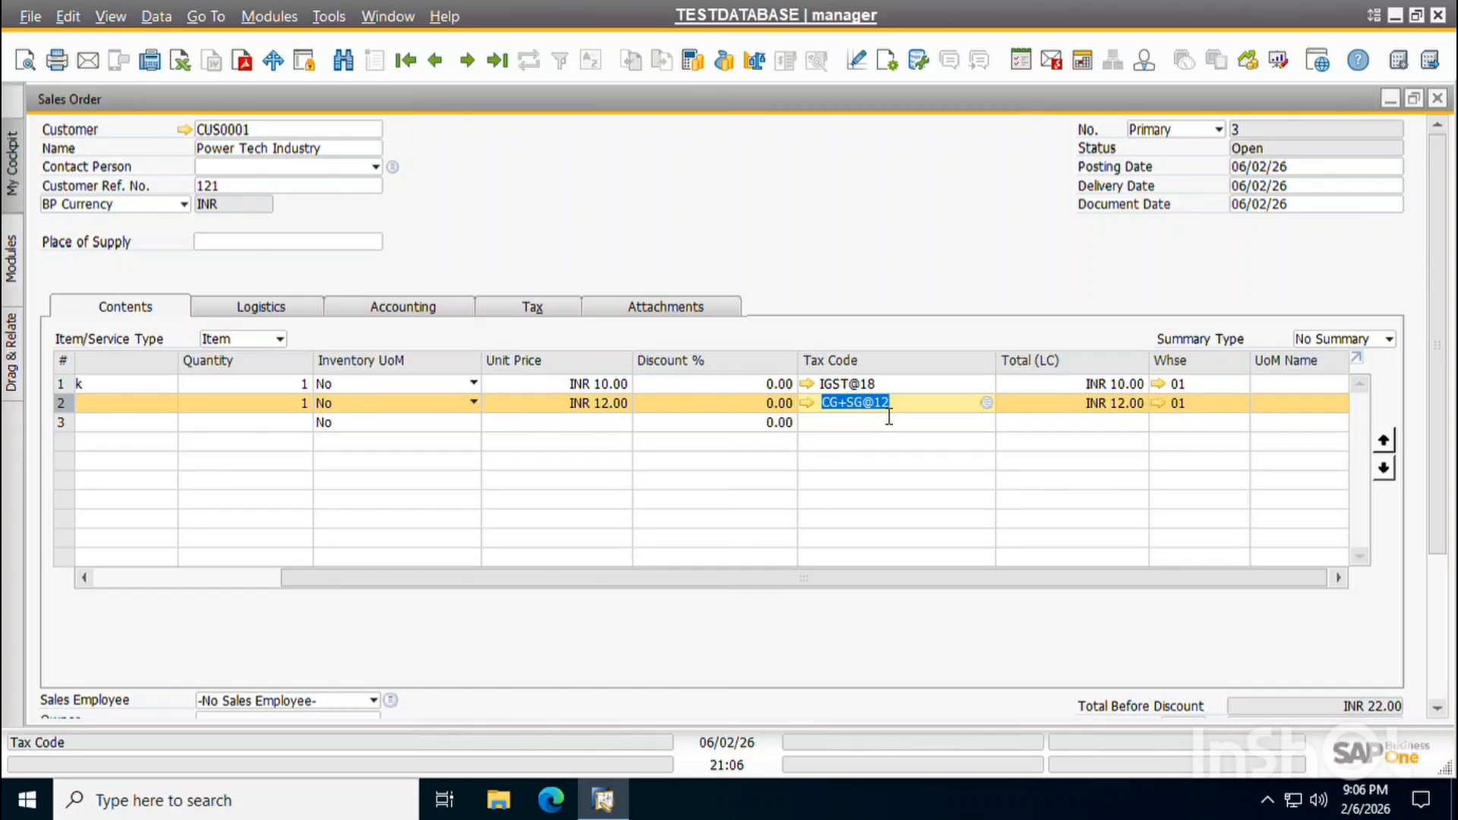
key(ctrl+Up)
drag(1067, 574, 1069, 573)
key(Return)
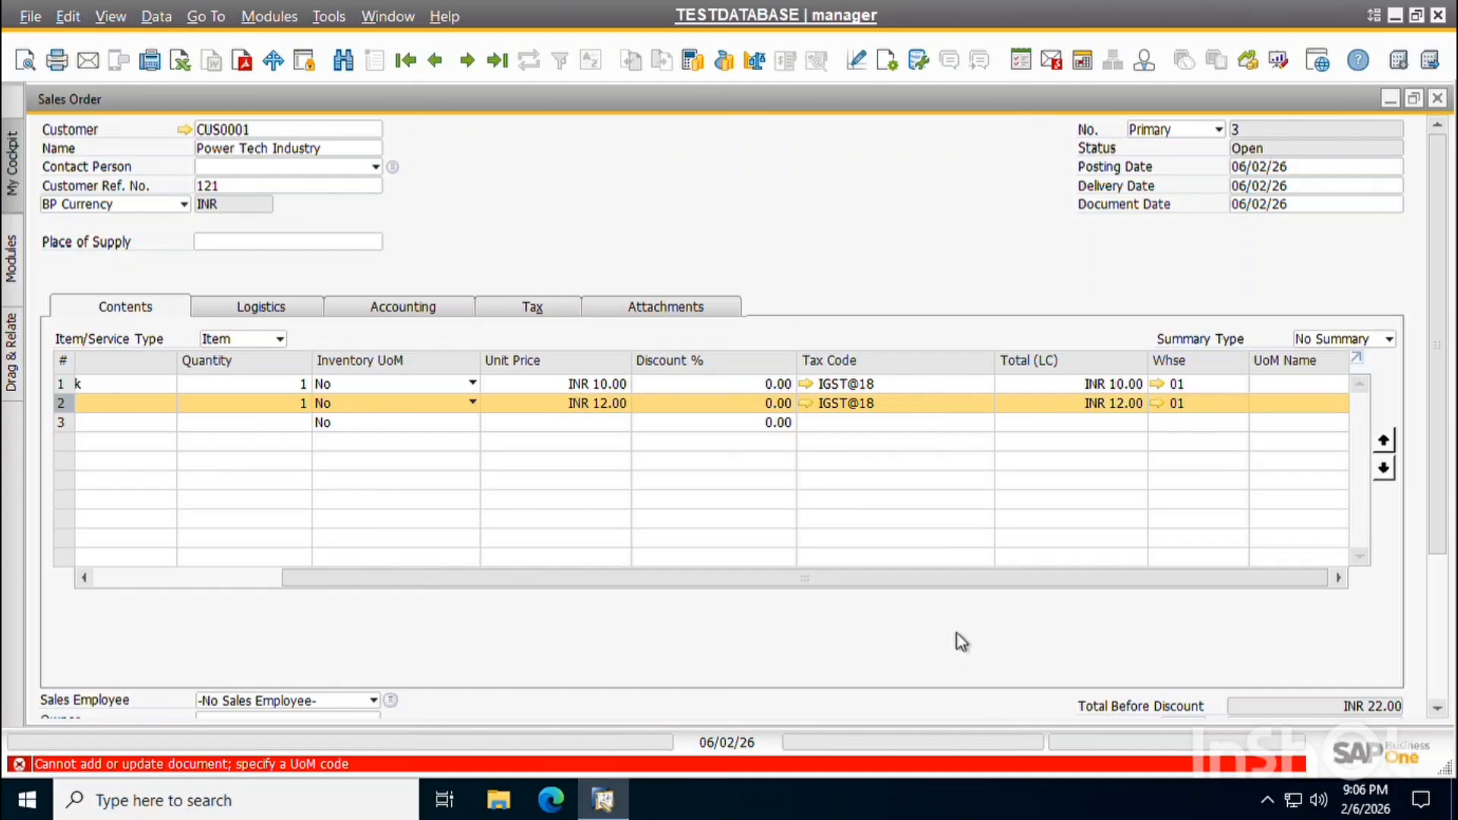
Set Inventory UoM to Yes for the Book-01 and Pen-03 rows and add the sales order.
drag(928, 585, 476, 547)
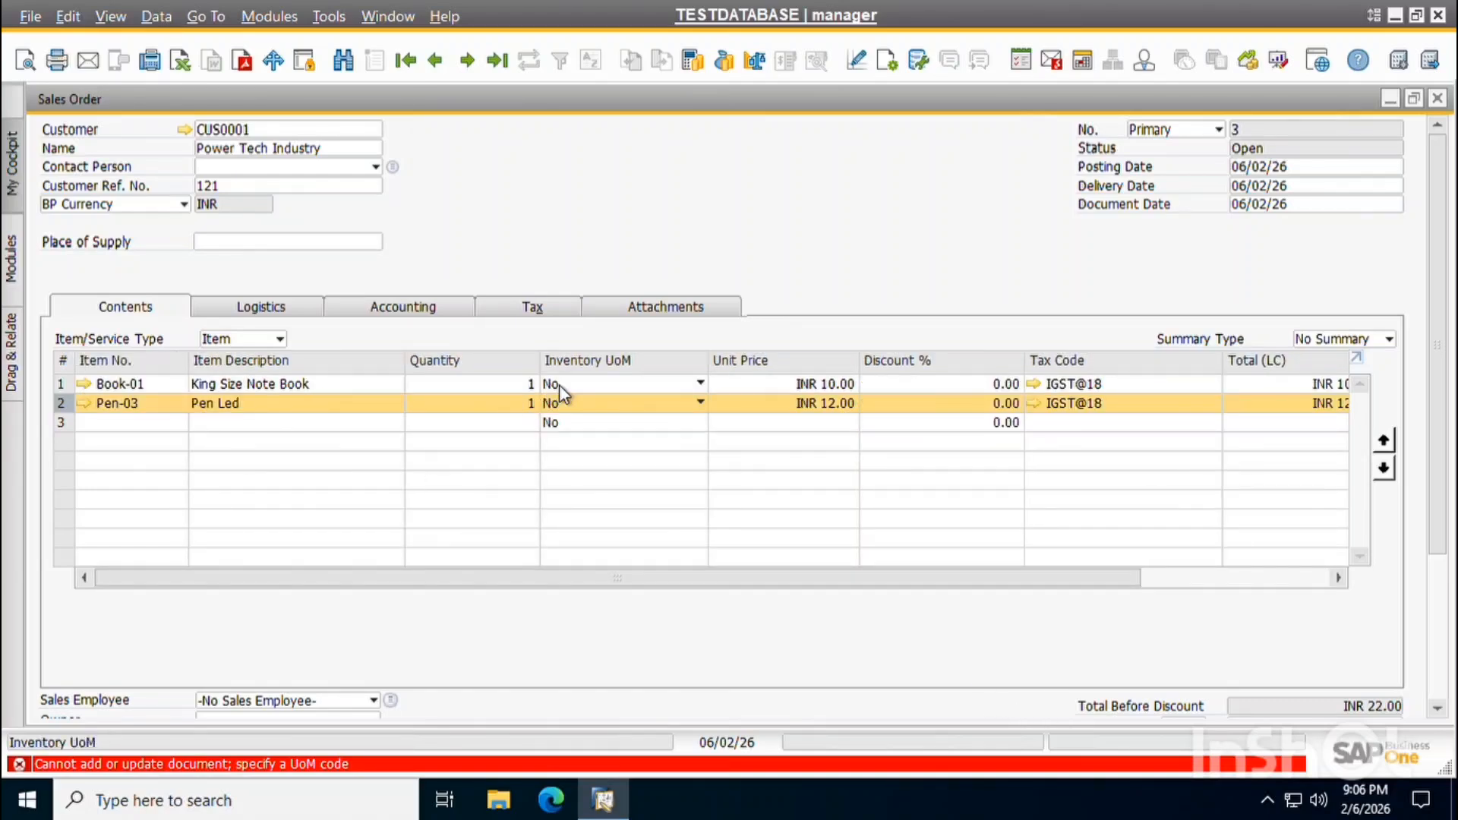
click(600, 394)
click(598, 402)
click(599, 405)
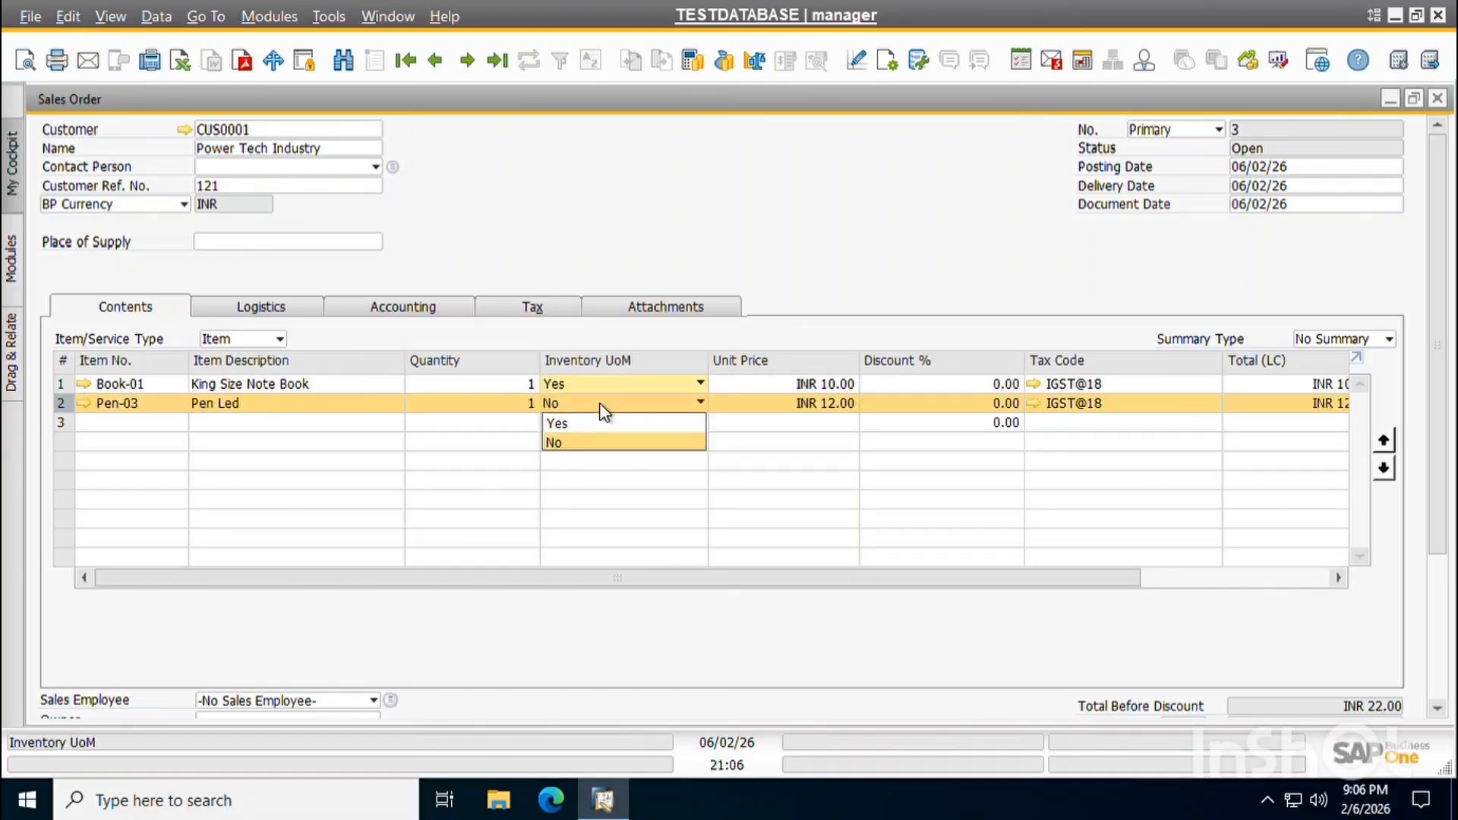
click(599, 424)
key(Return)
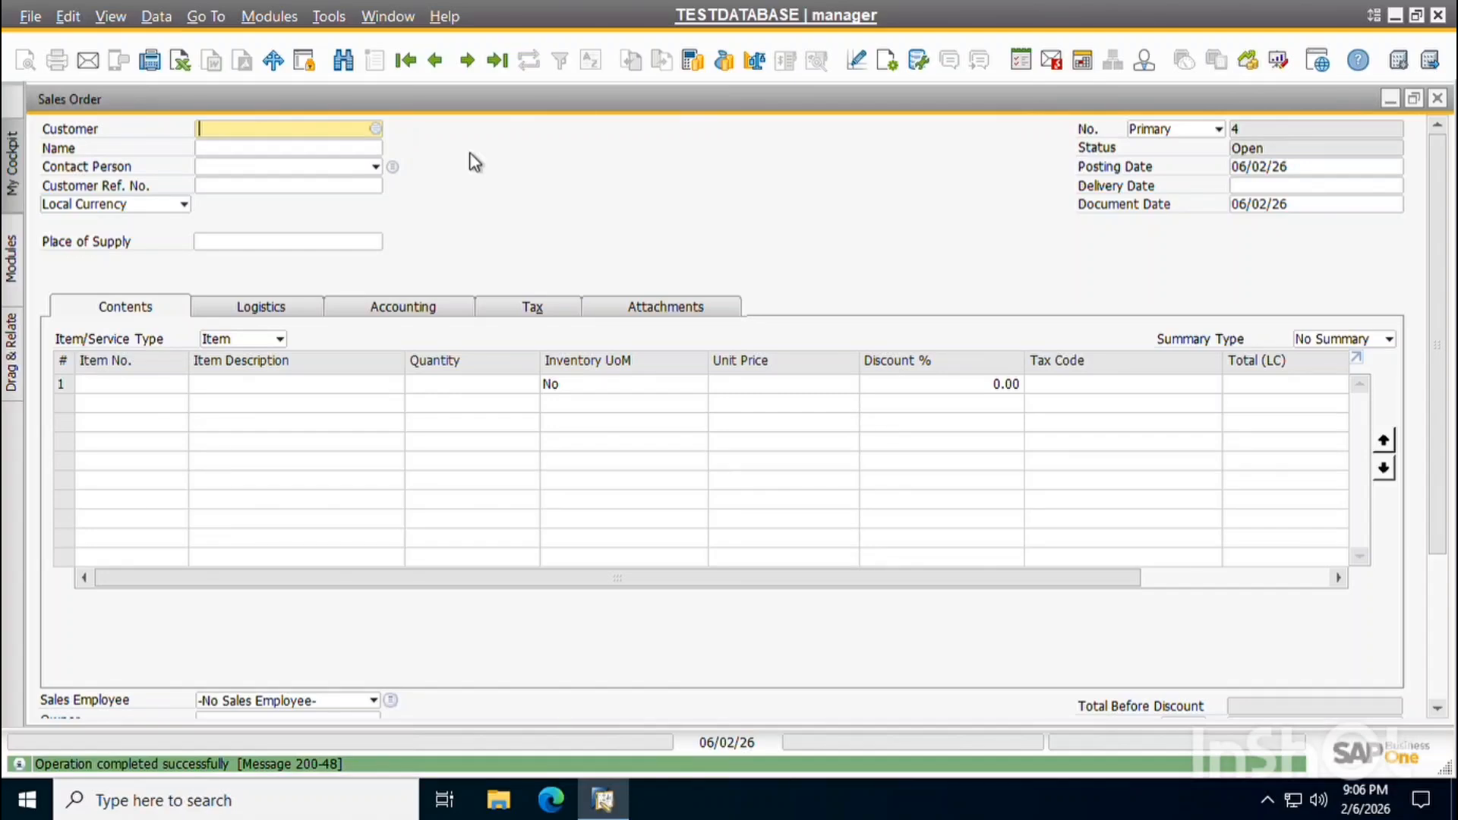
Search all sales orders with * as the document number, view the list maximized and close it.
key(ctrl+f)
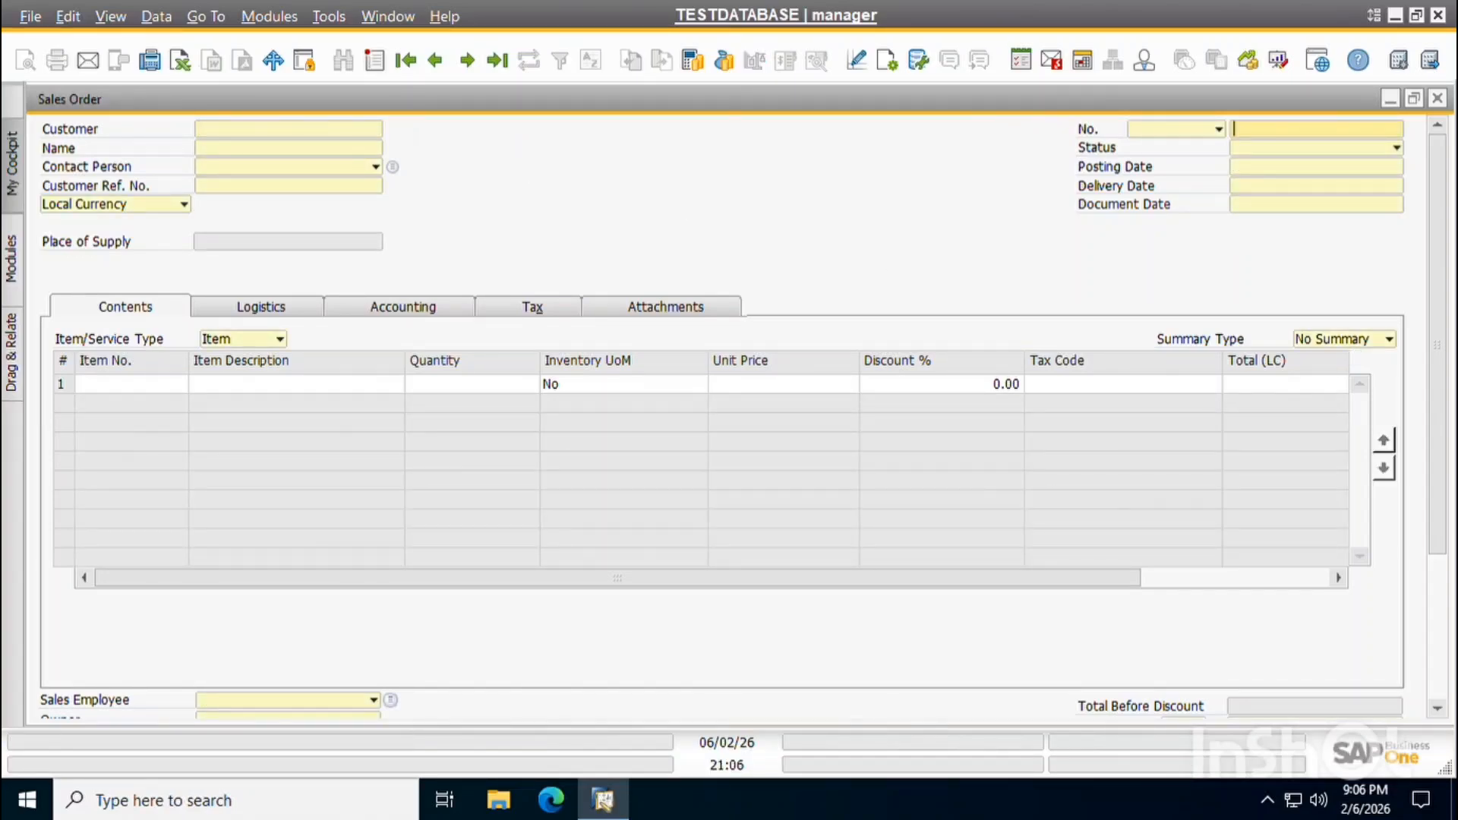
text(*)
key(Return)
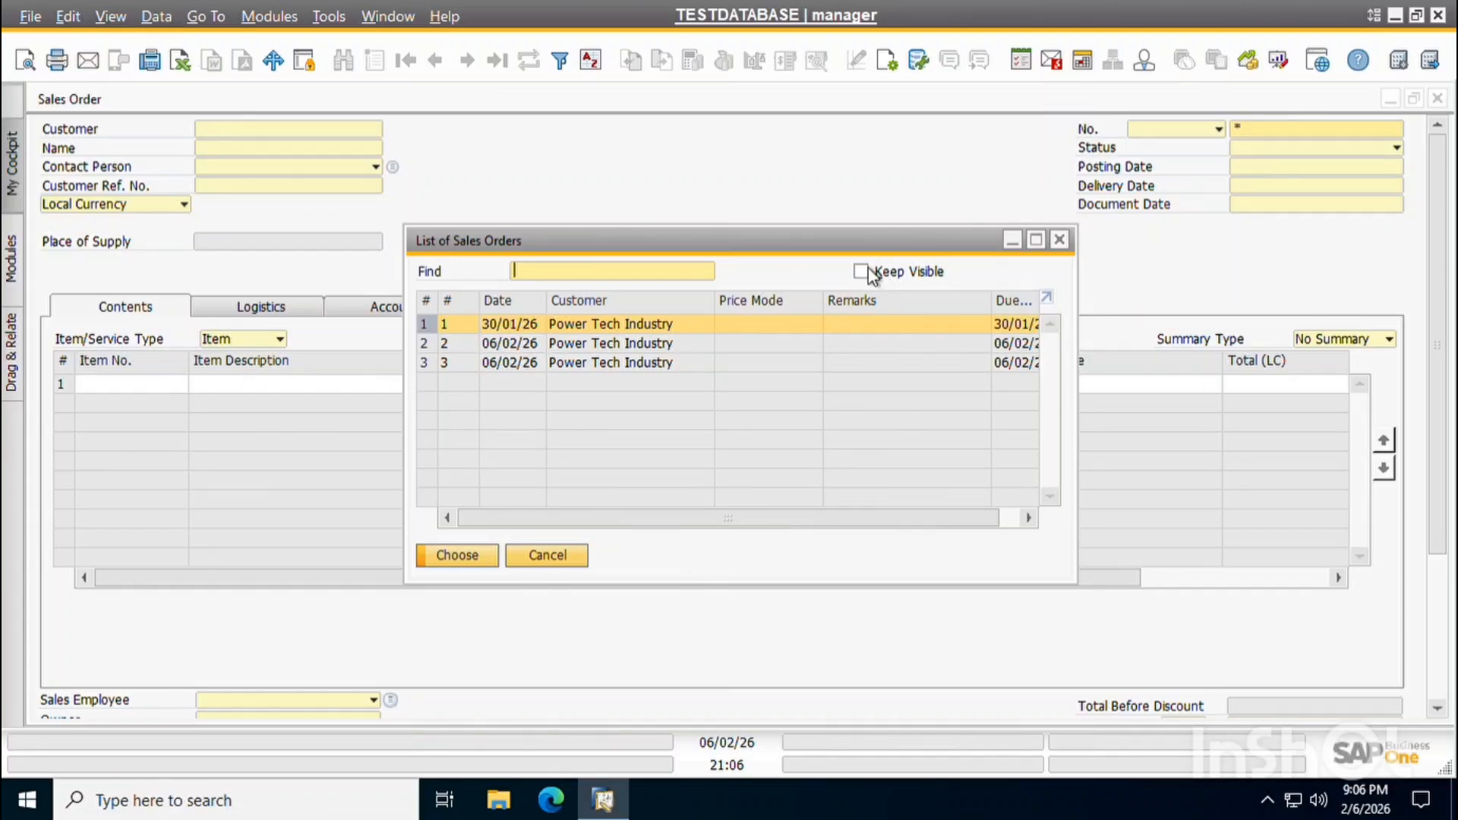
click(1034, 242)
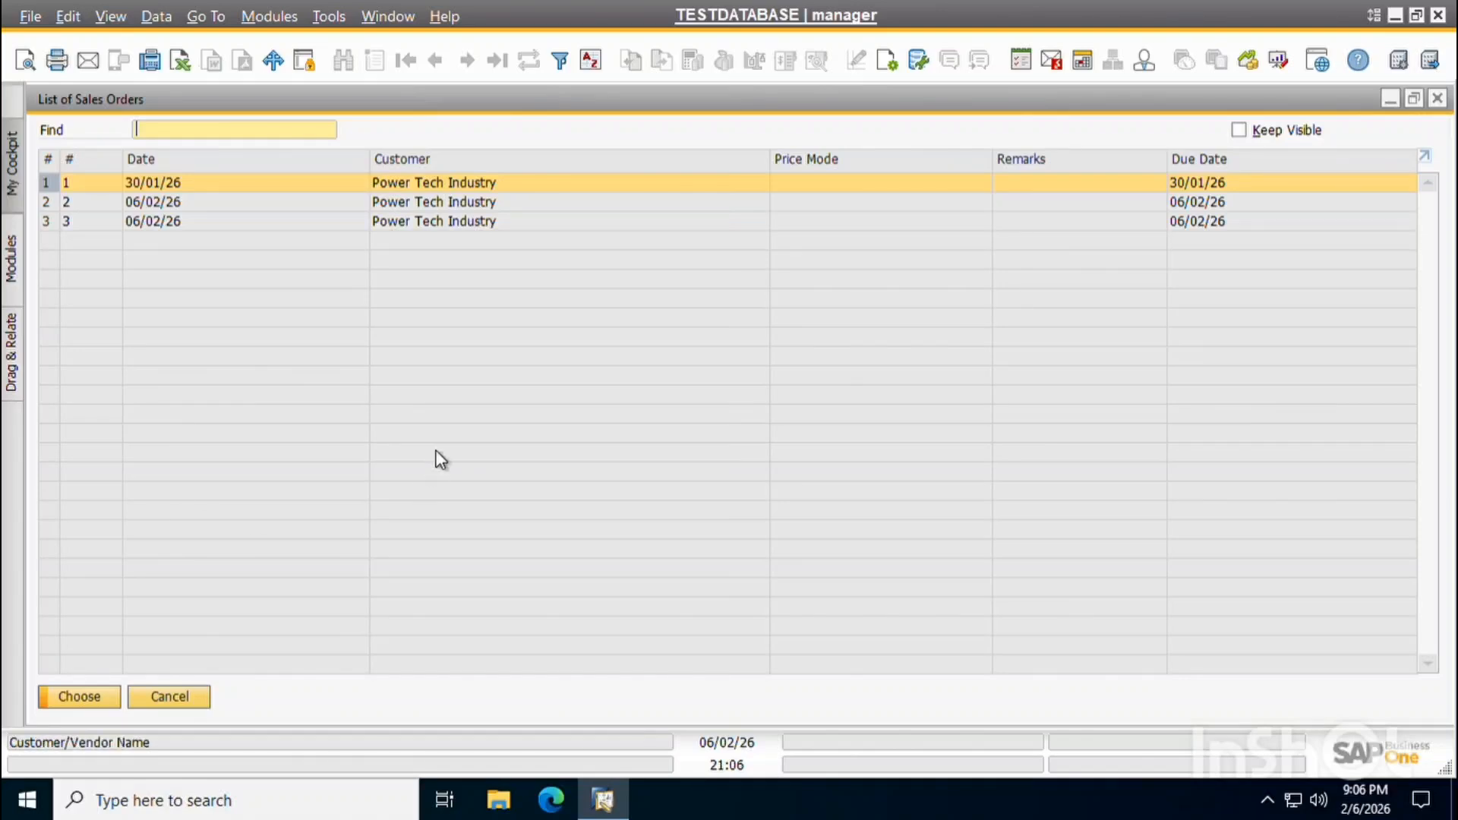
key(Escape)
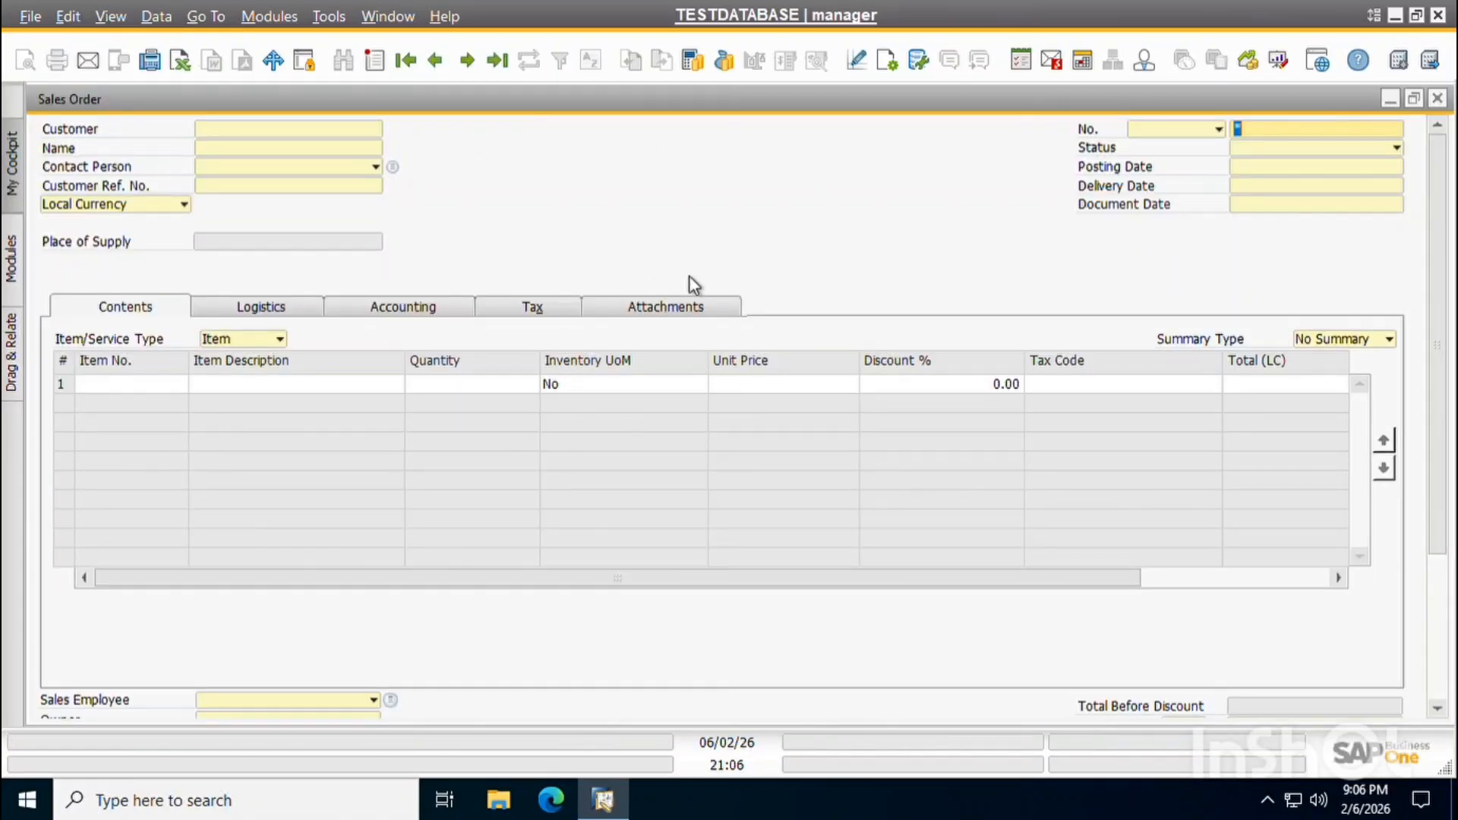
Search all sales orders with * as the customer code, view the resulting list and close it.
click(227, 132)
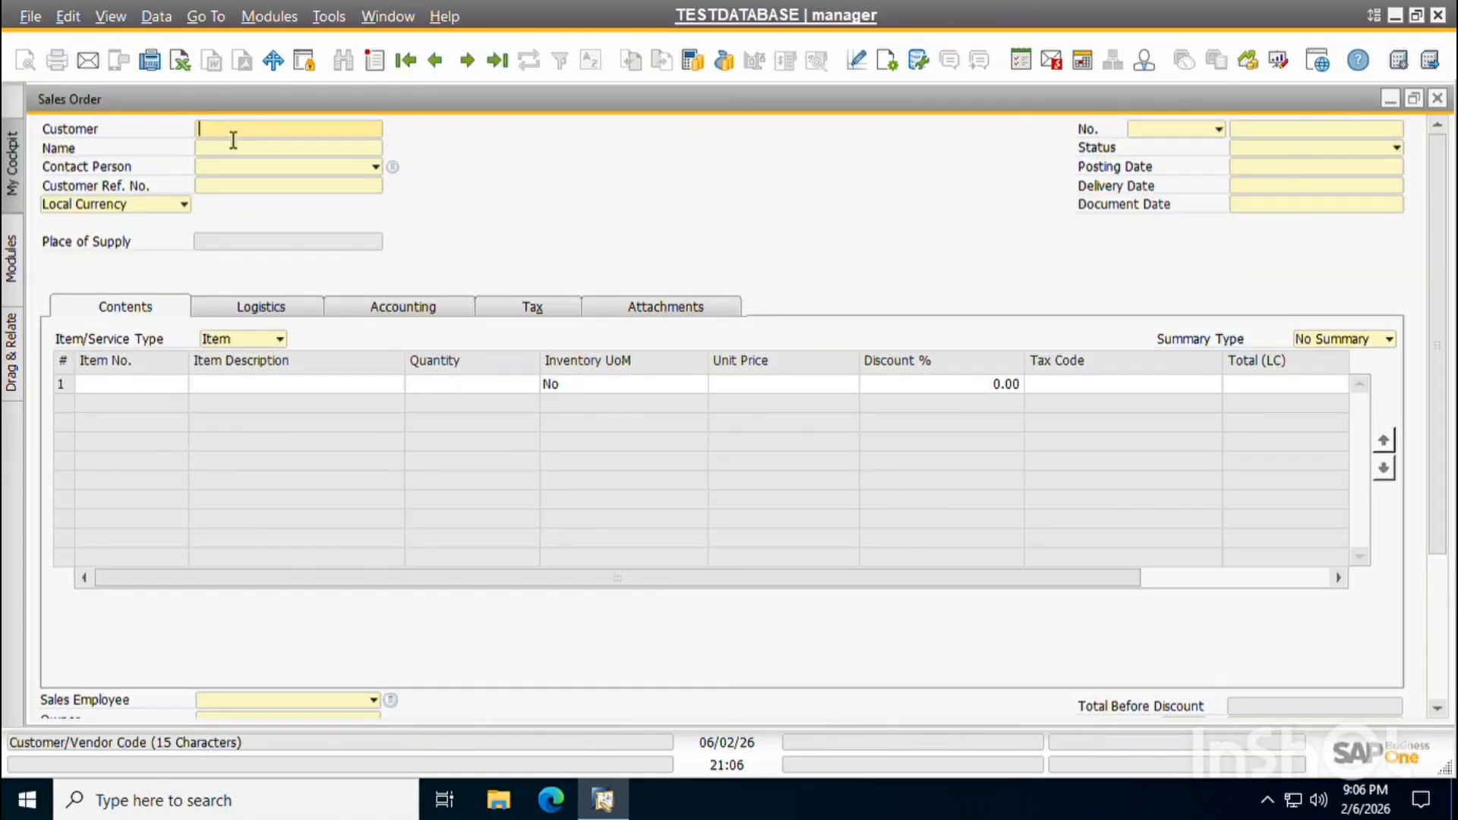
text(*)
key(Return)
key(Escape)
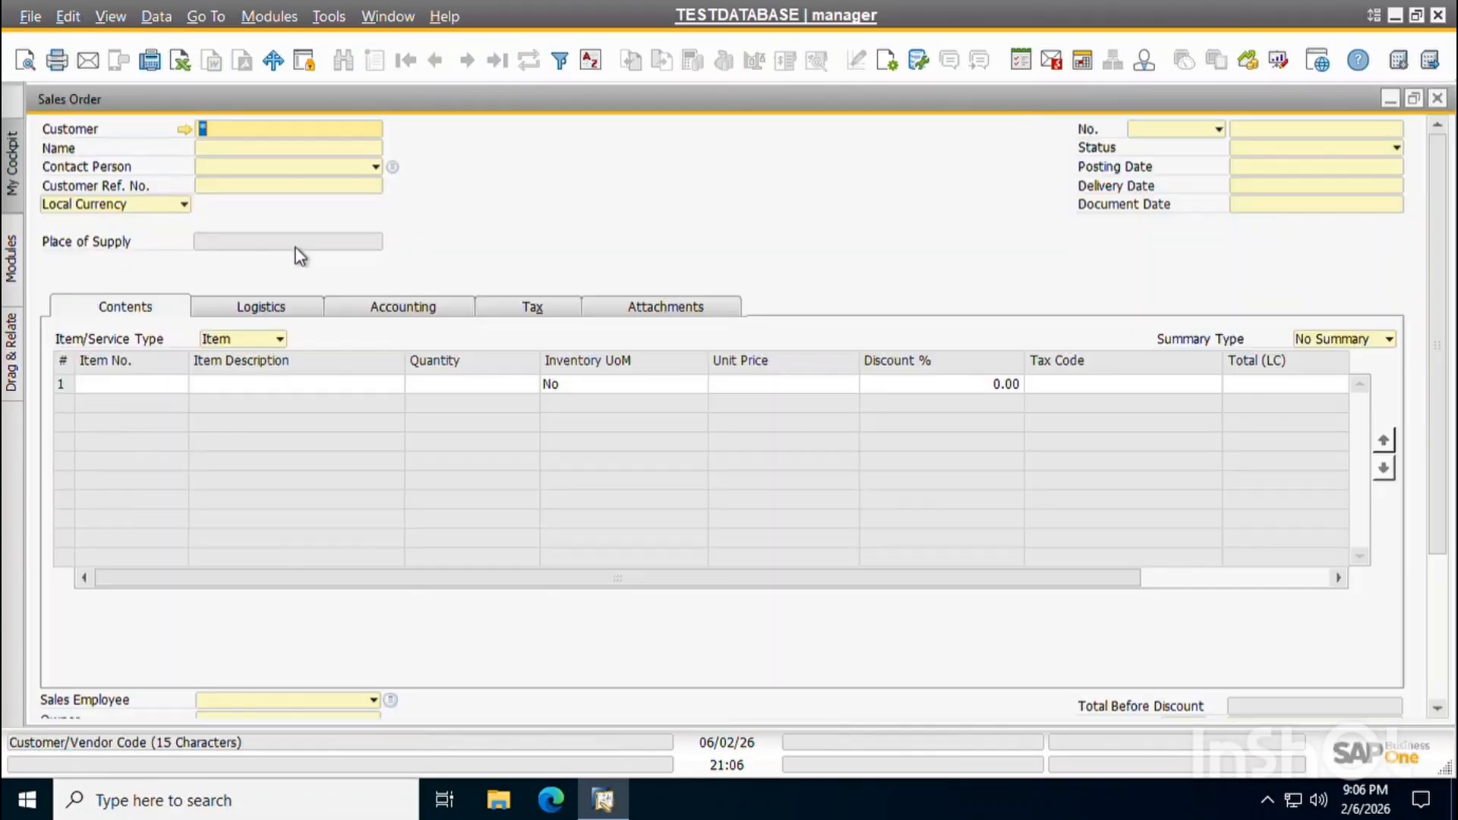
key(Return)
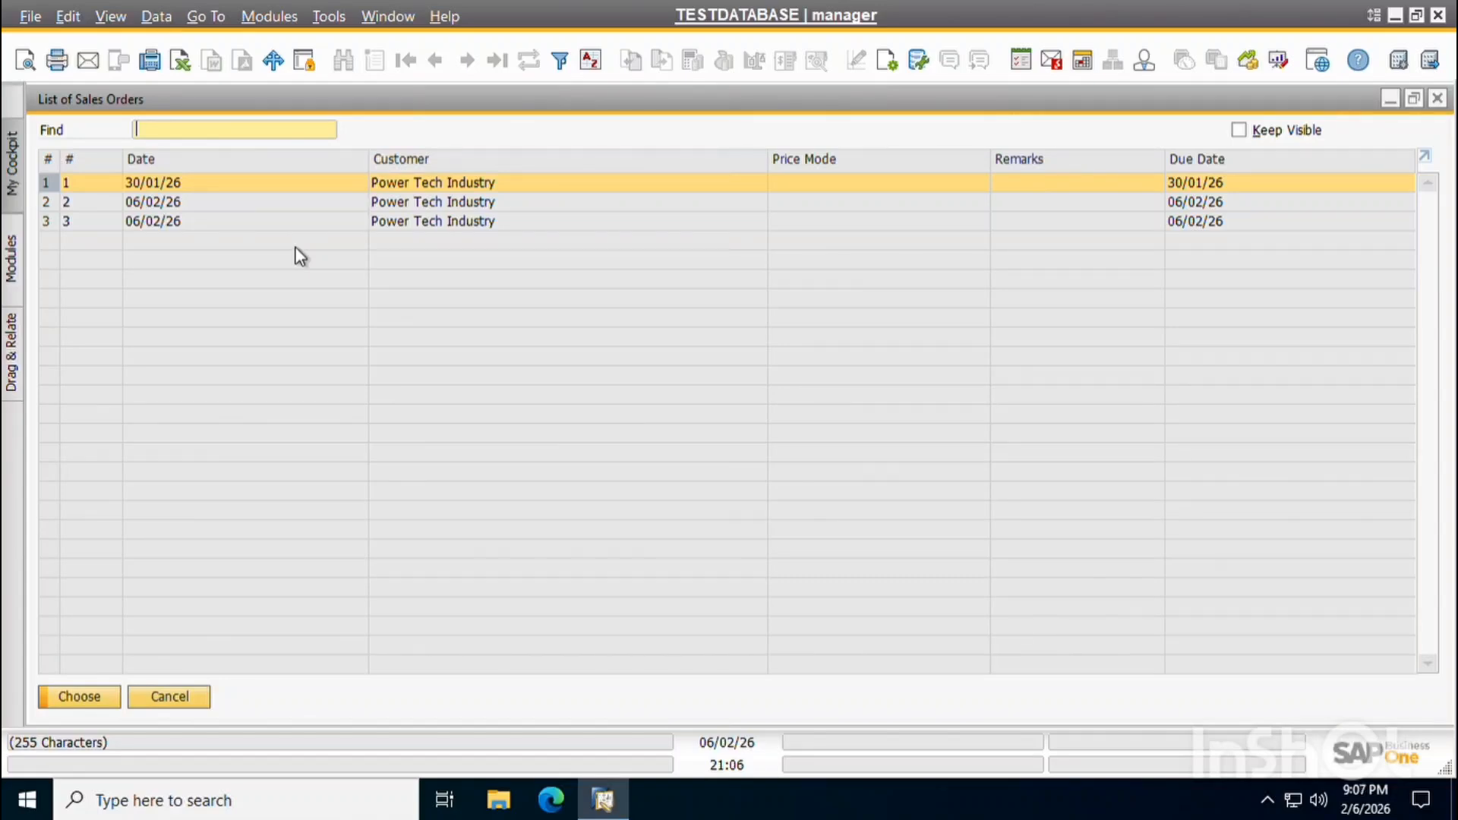
key(Escape)
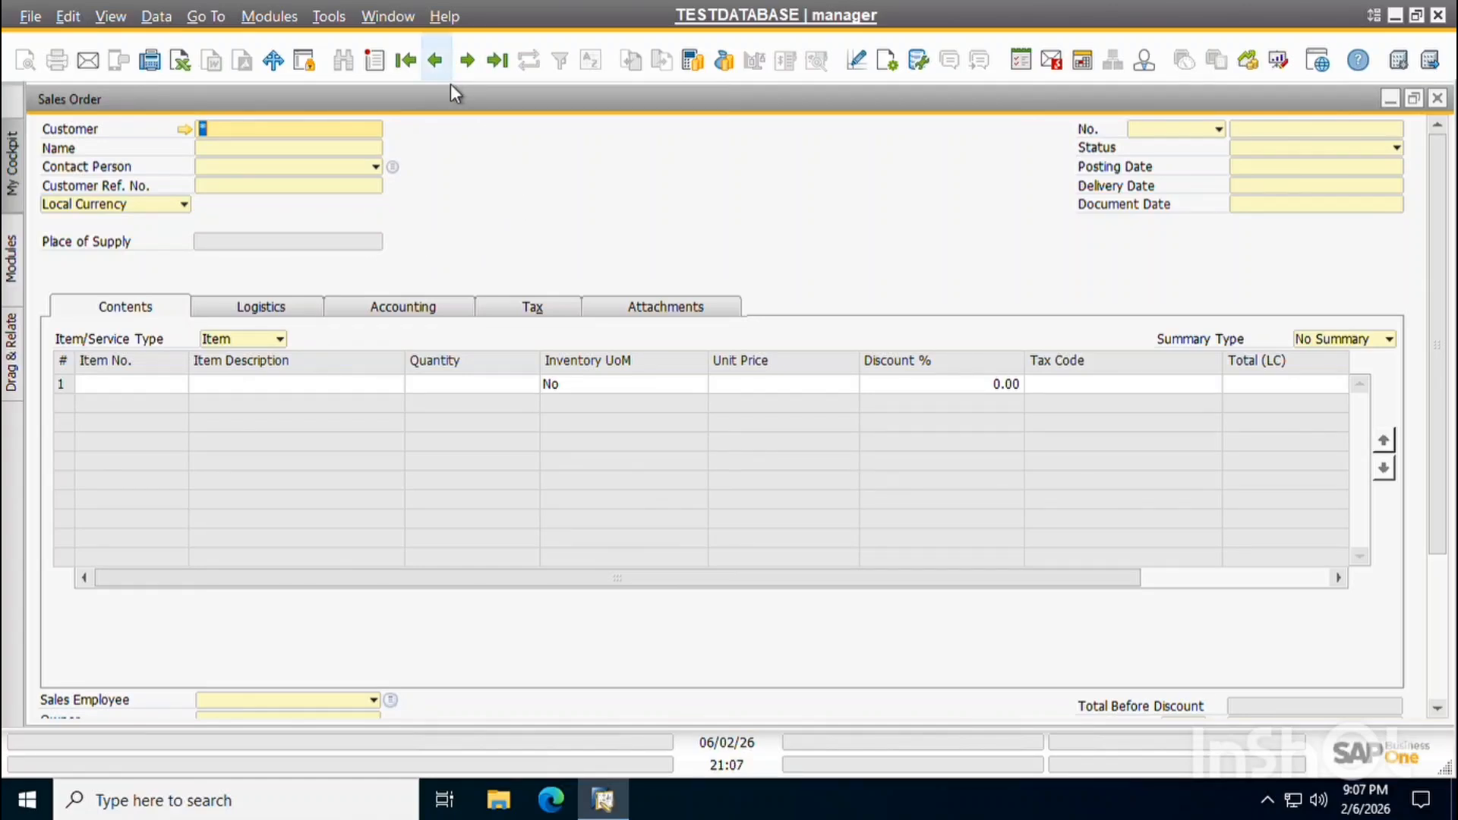
Browse back and forth through the saved sales orders and end on the one dated 30/01/26.
click(436, 62)
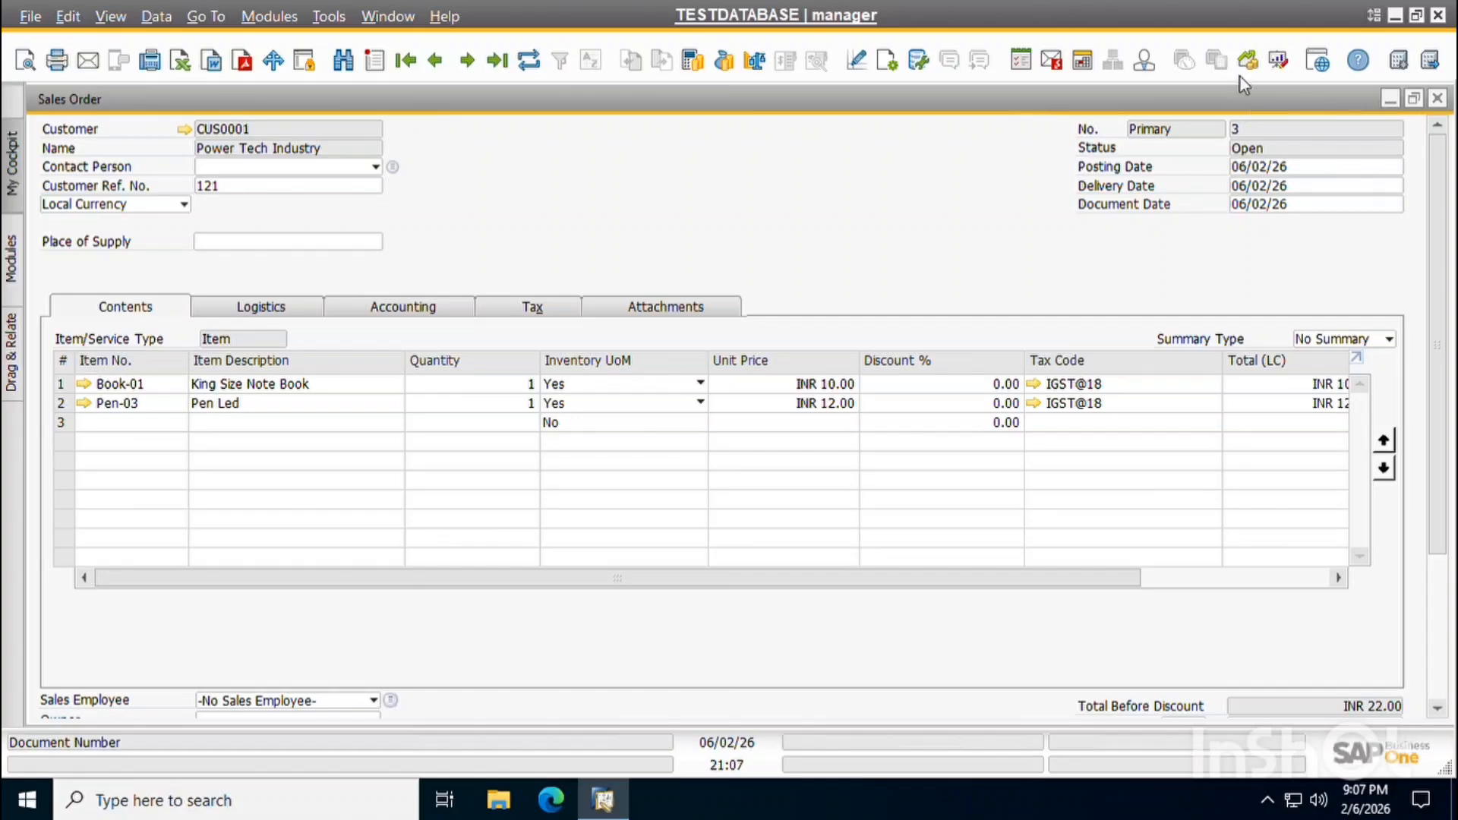
click(431, 71)
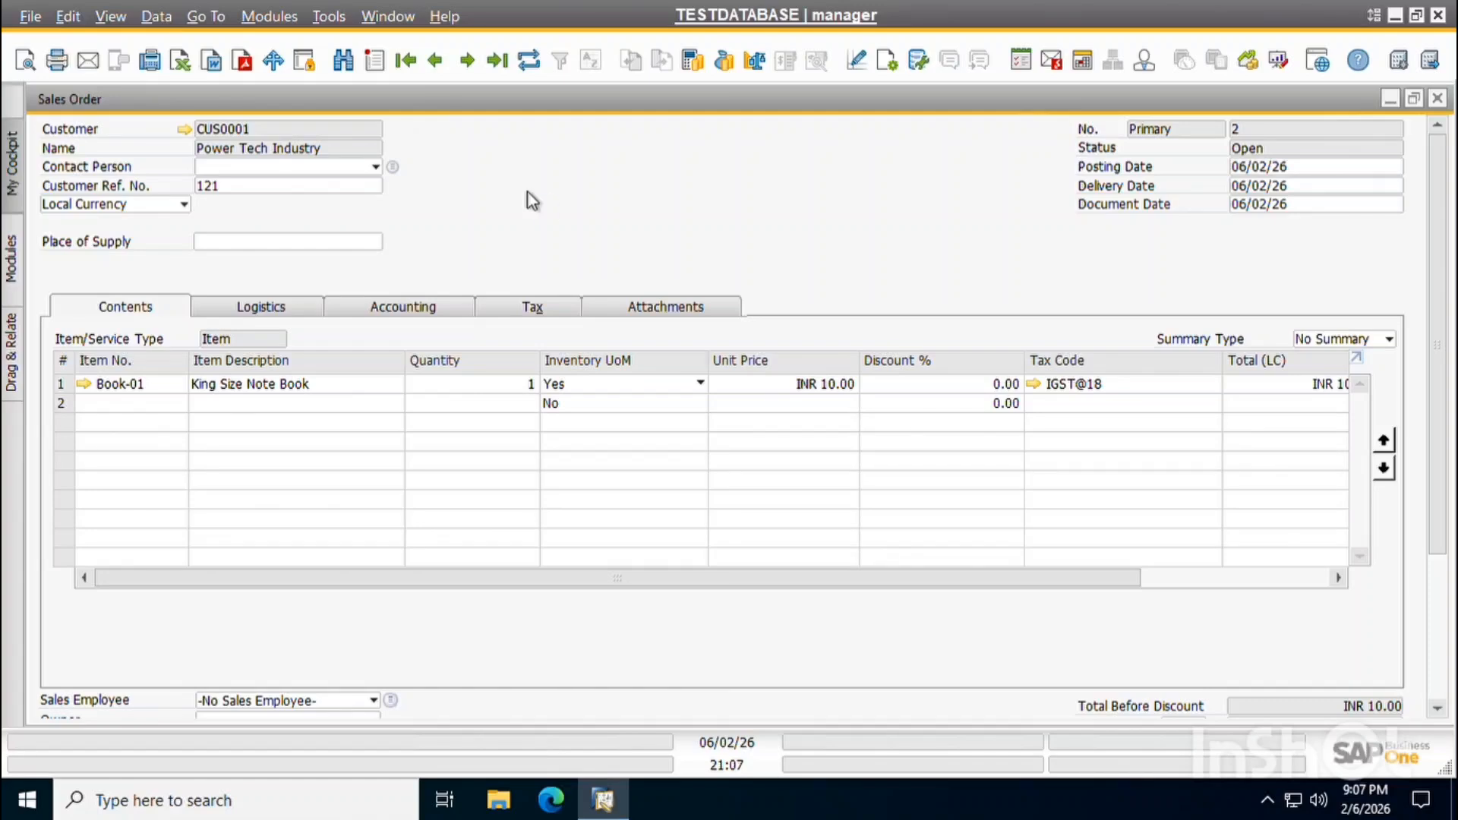
key(Page_Up)
key(Page_Down)
key(Page_Down)
key(Page_Up)
key(Page_Up)
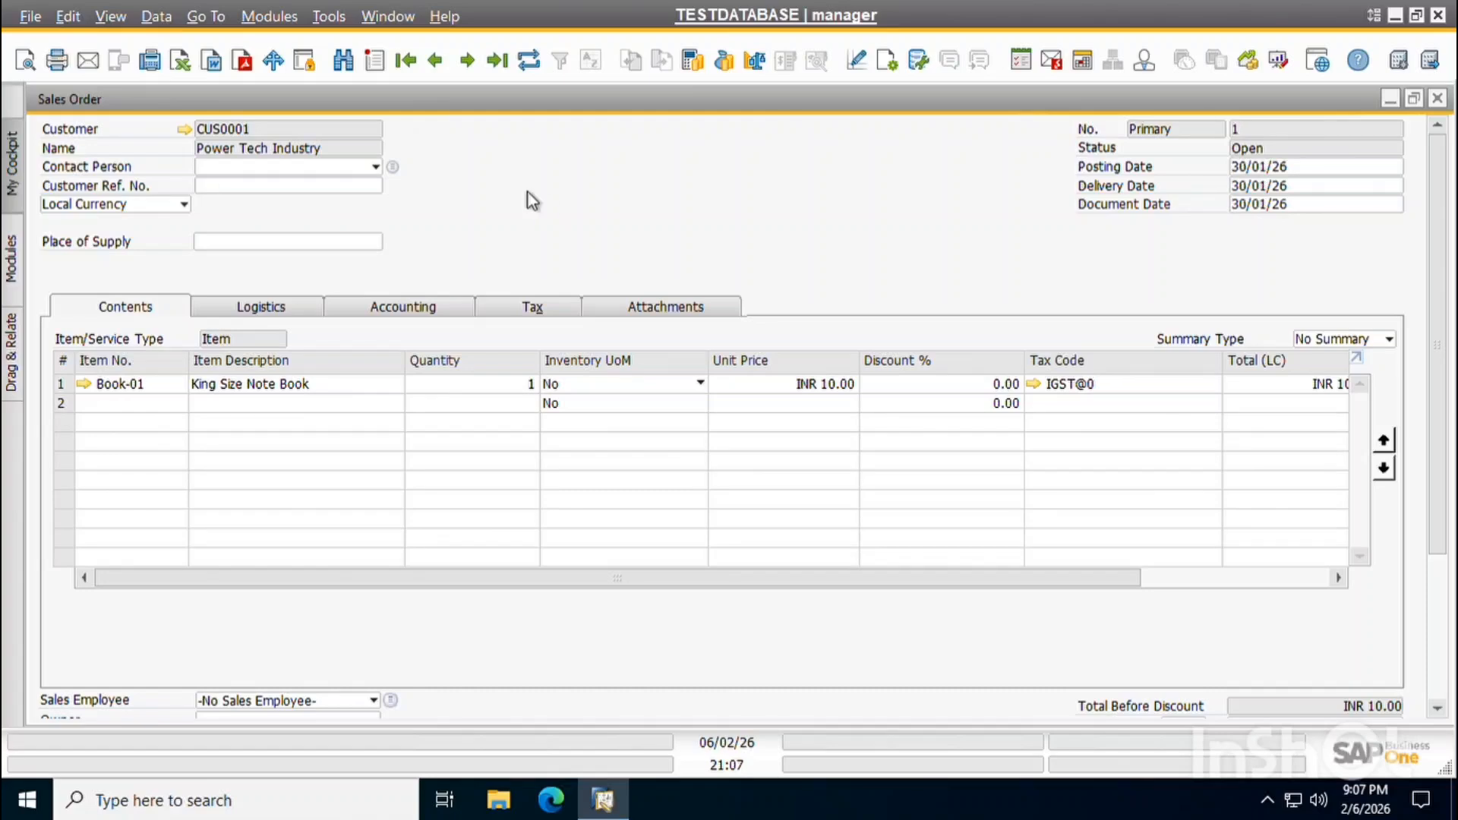
Browse between the two earlier sales orders and examine the rows and totals of the one dated 06/02/26.
key(Page_Down)
key(Page_Up)
key(Page_Down)
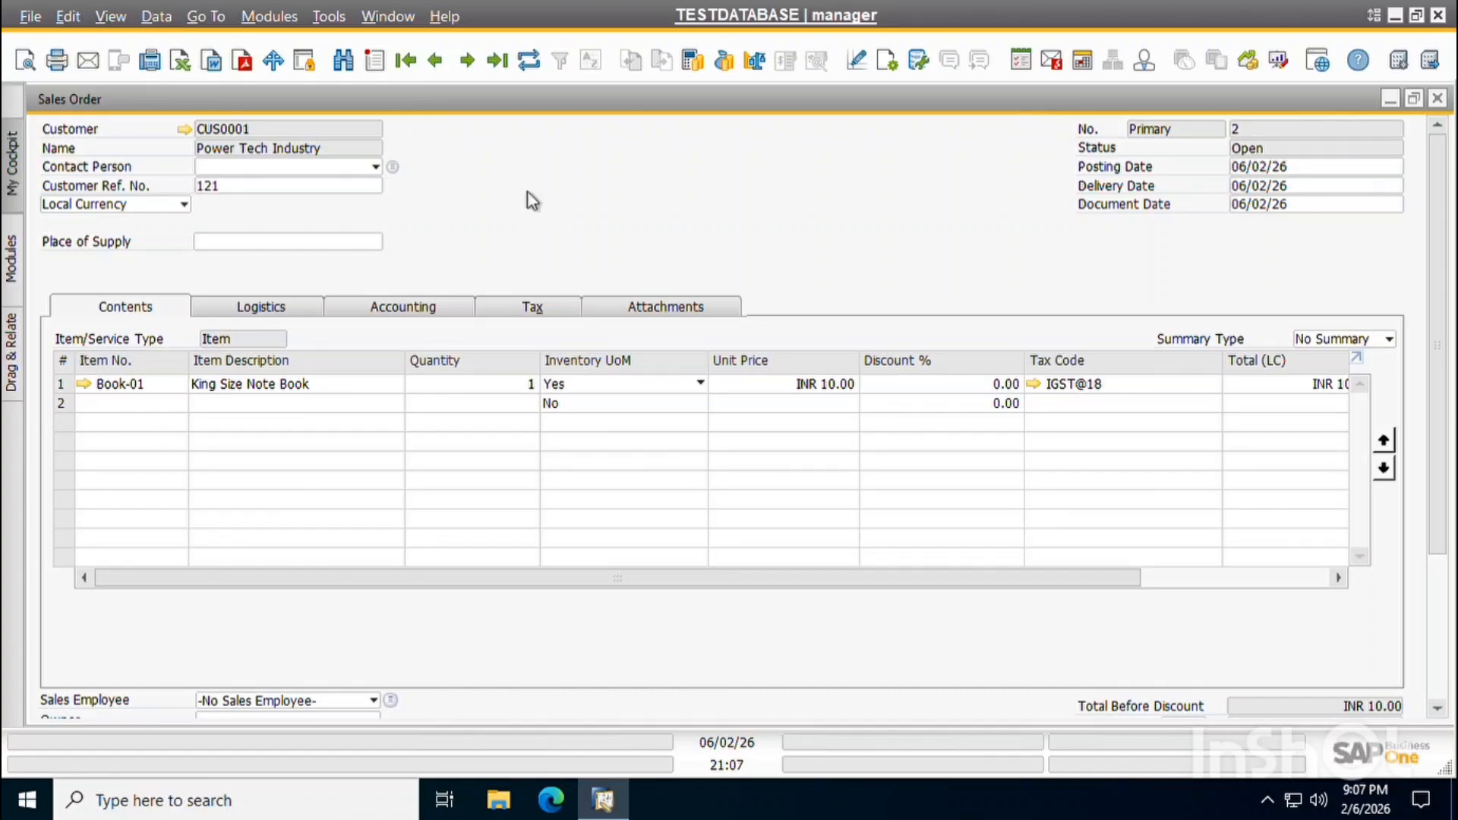
key(Page_Up)
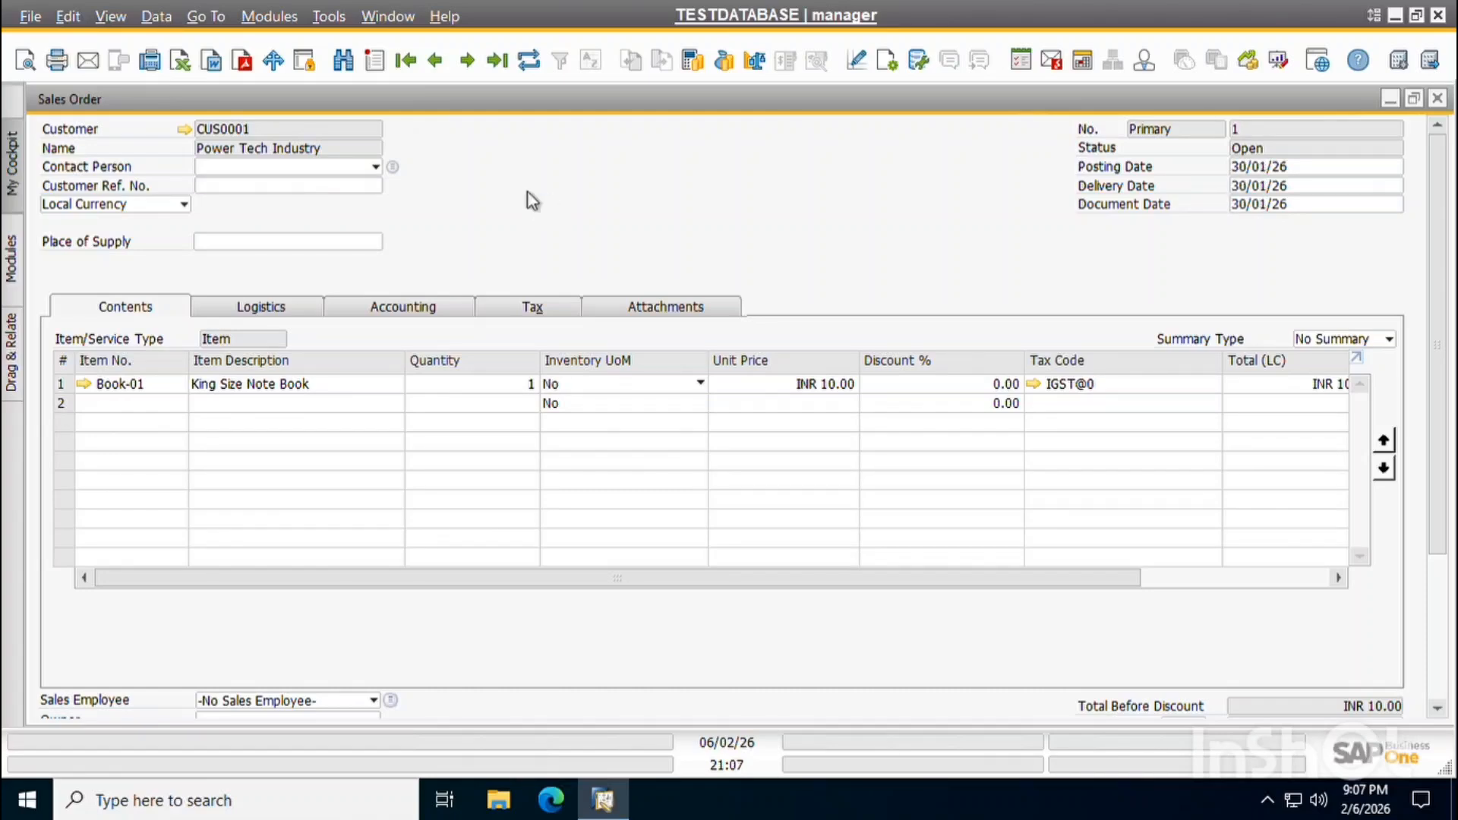
key(Page_Down)
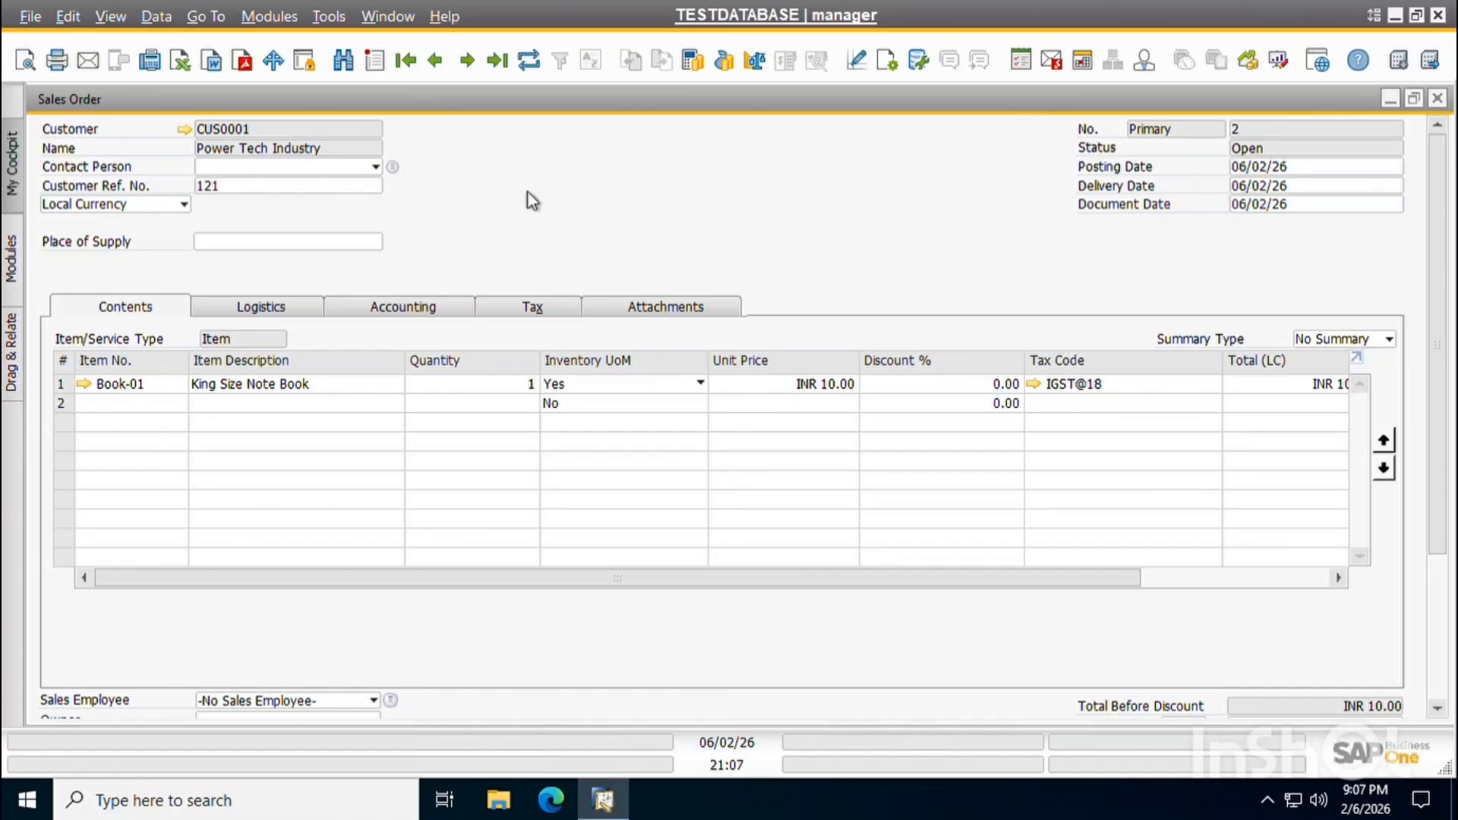
scroll(1406, 526, down, 3)
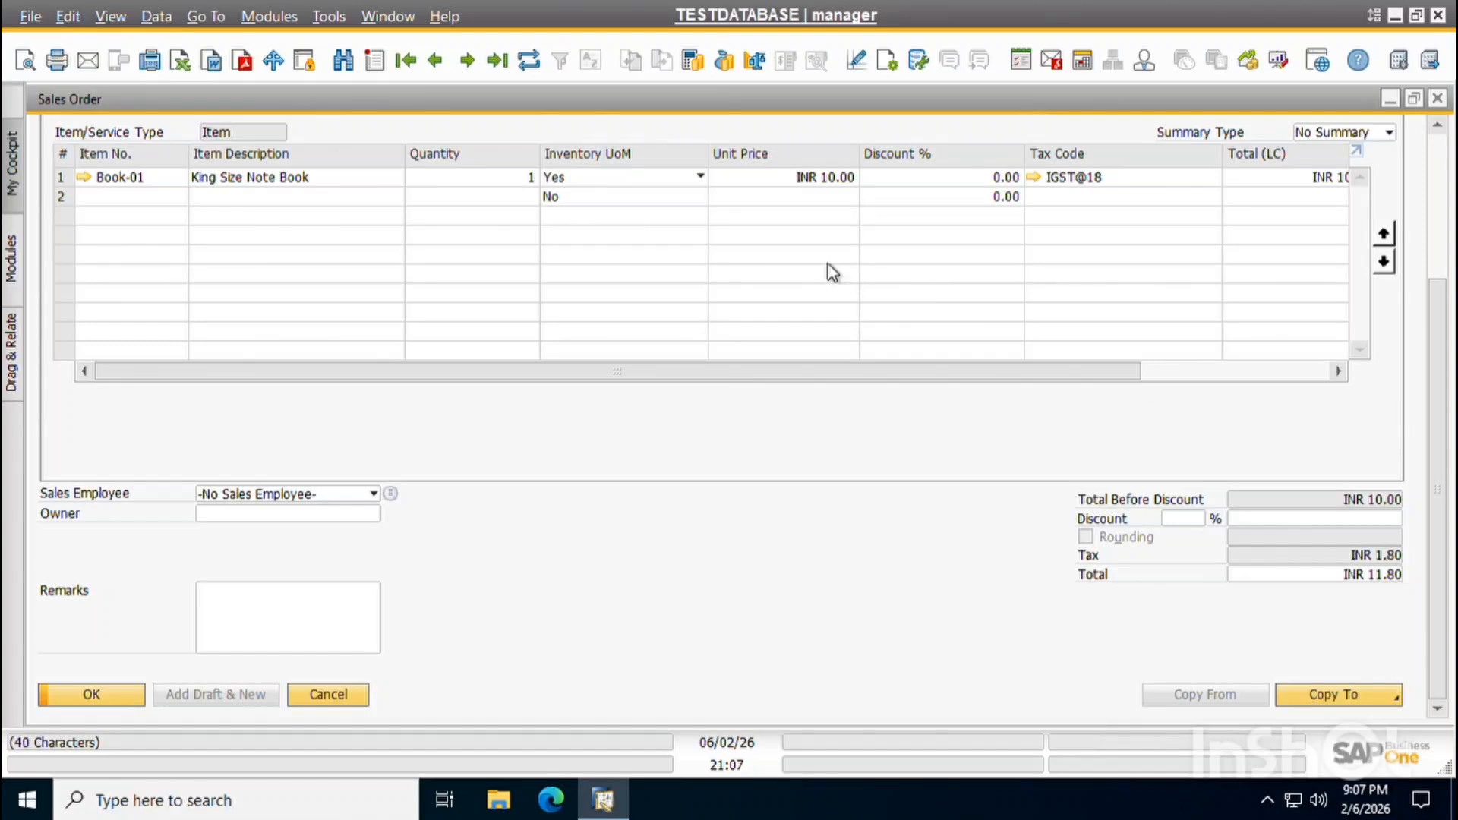
Go to the sales order with Book-01 and Pen-03, copy it to an A/R Invoice and maximize the invoice.
key(Page_Down)
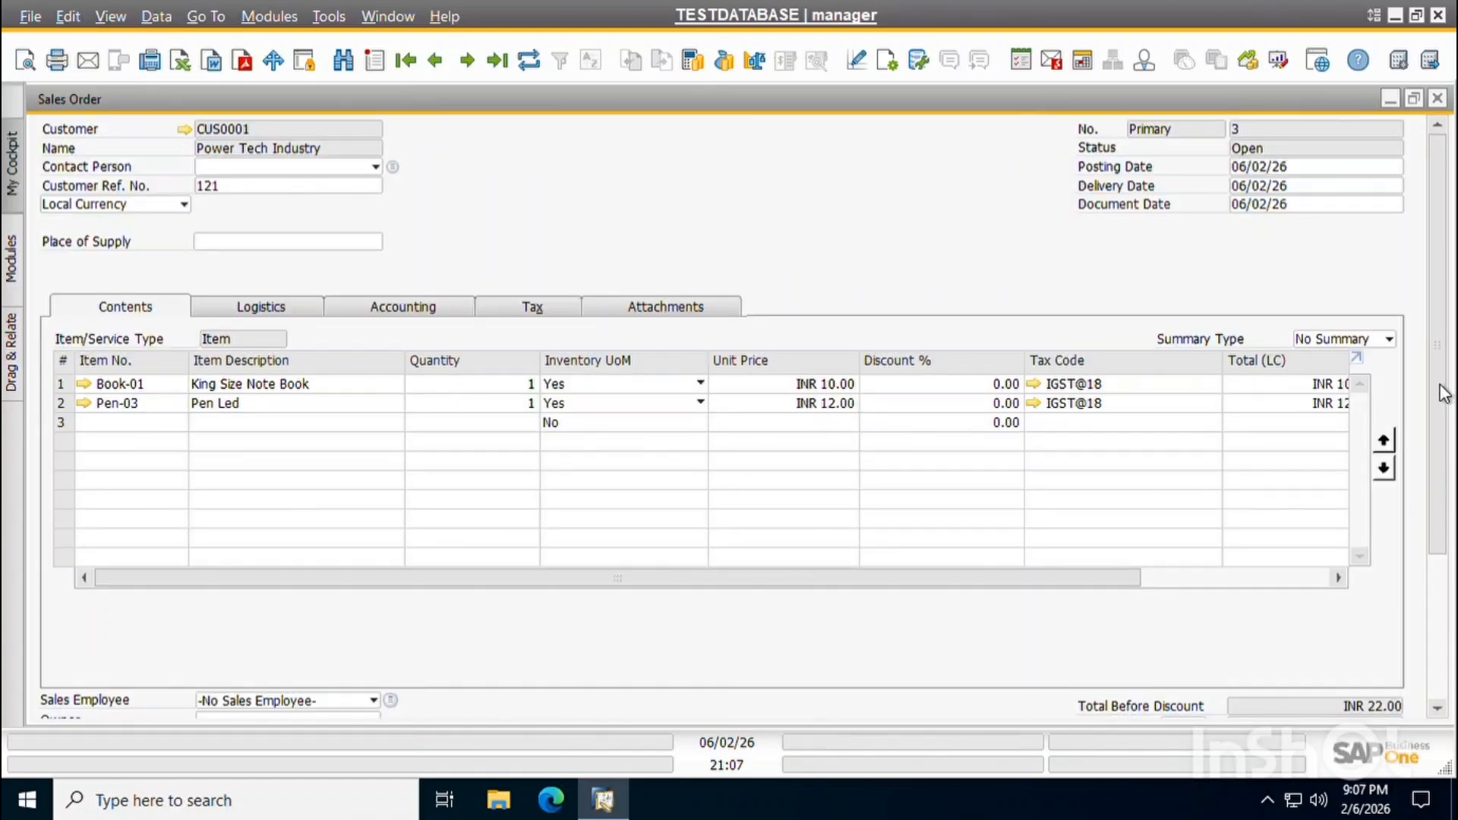
drag(1441, 390, 1439, 604)
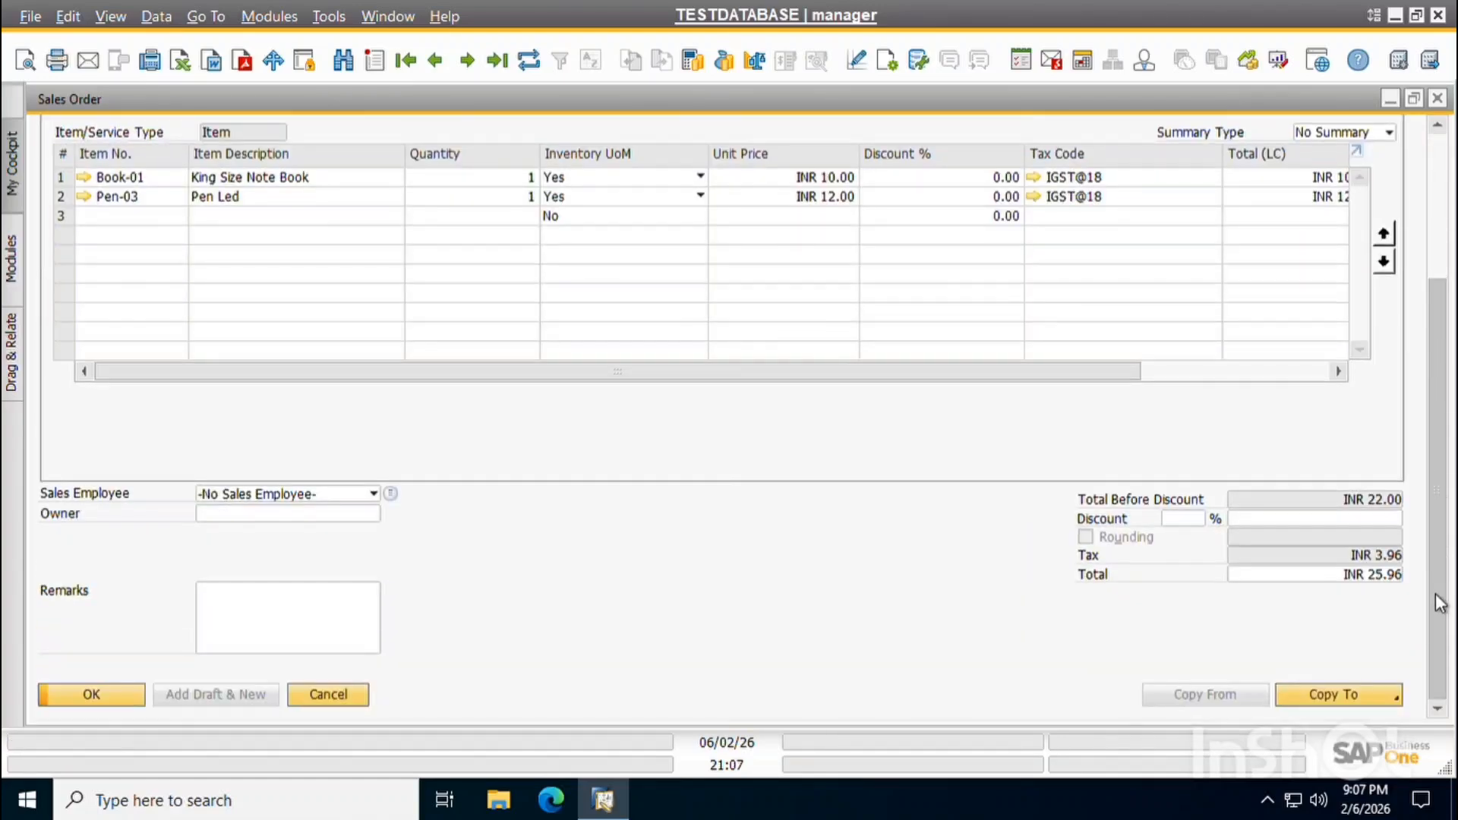
click(1357, 699)
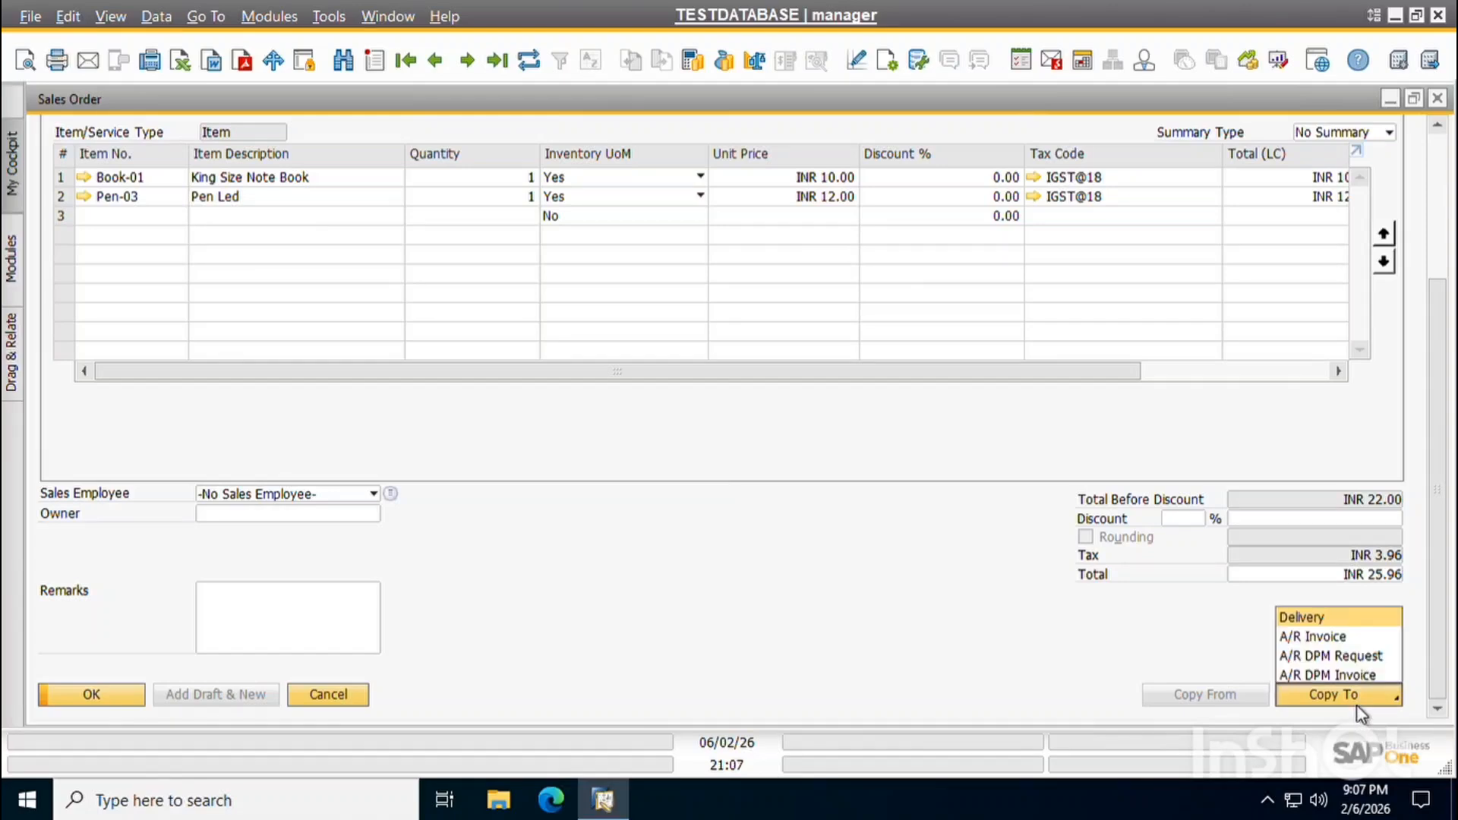
click(1334, 641)
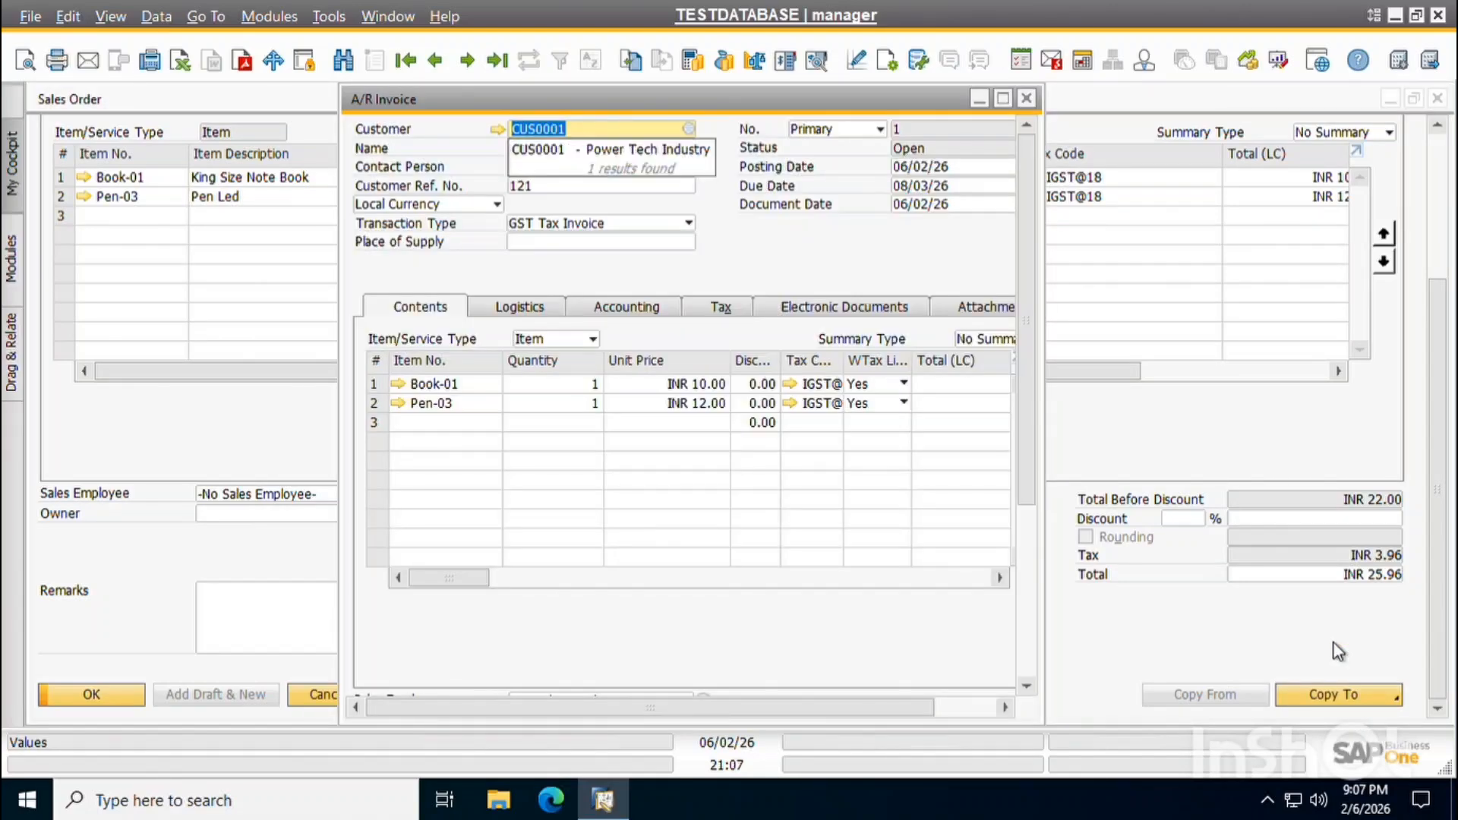
click(1004, 99)
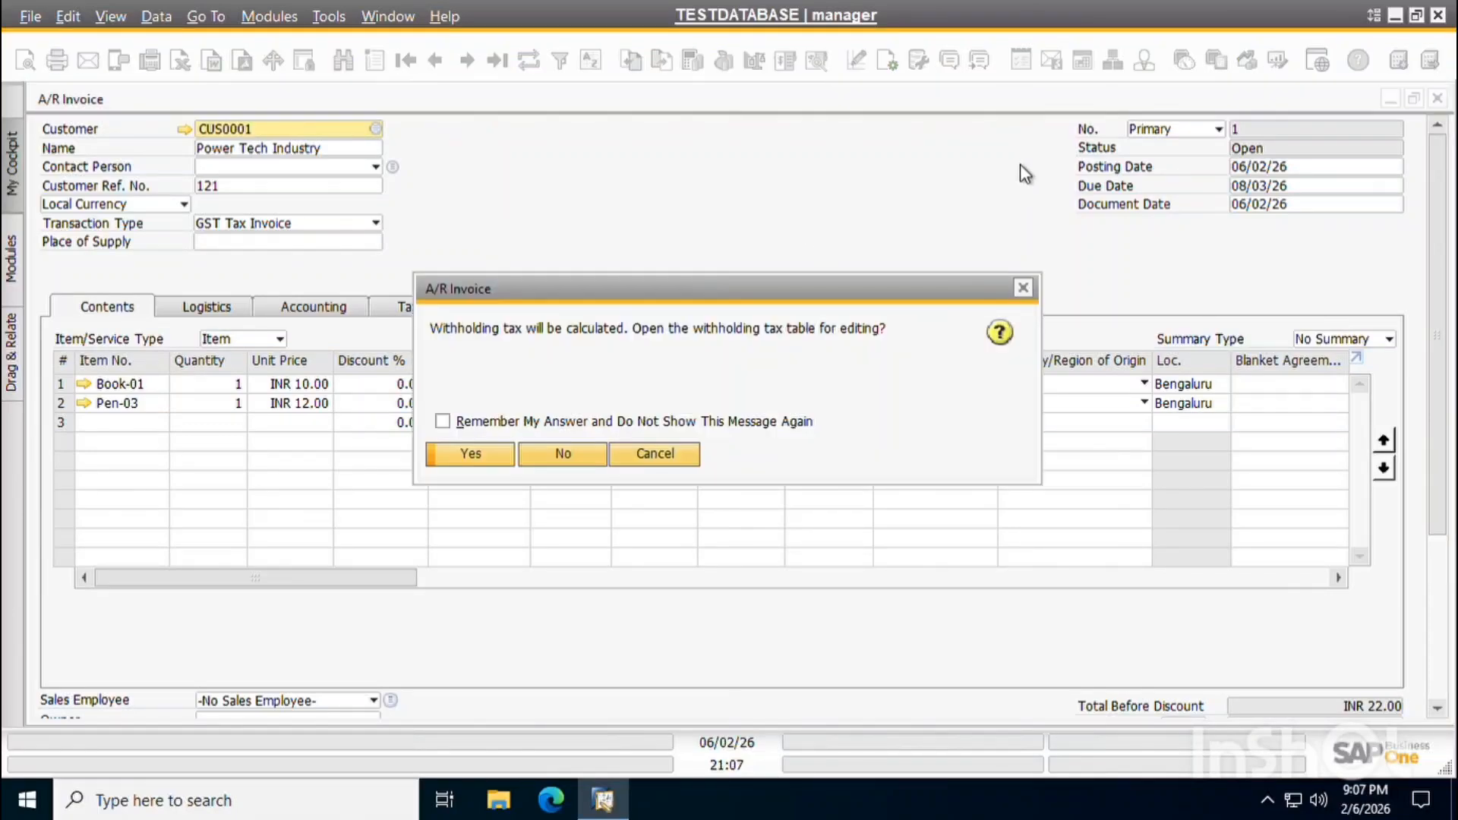
Try to add the A/R invoice with its withholding tax, and remove the Pen-03 row from it.
key(Return)
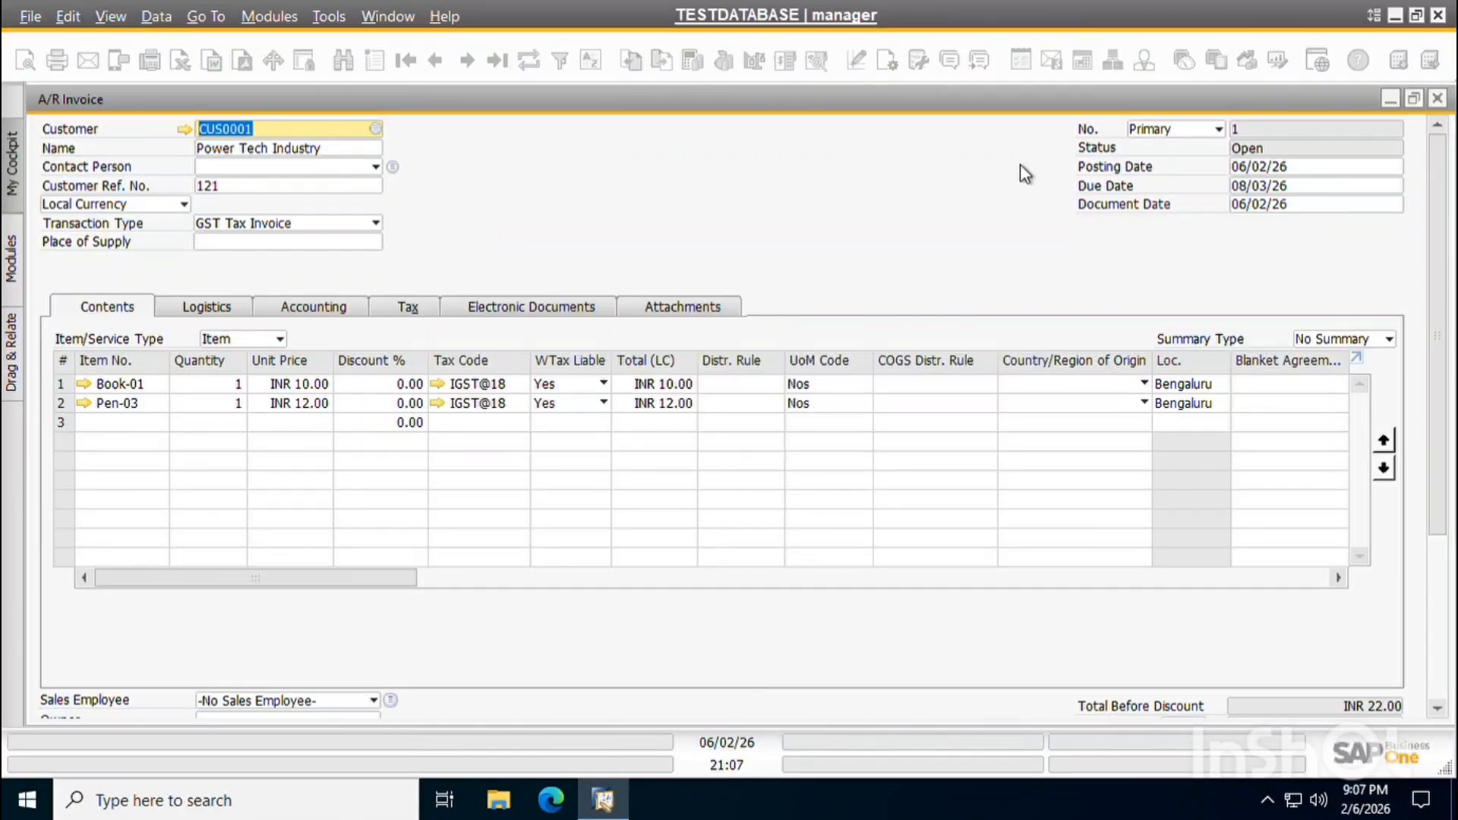
key(Return)
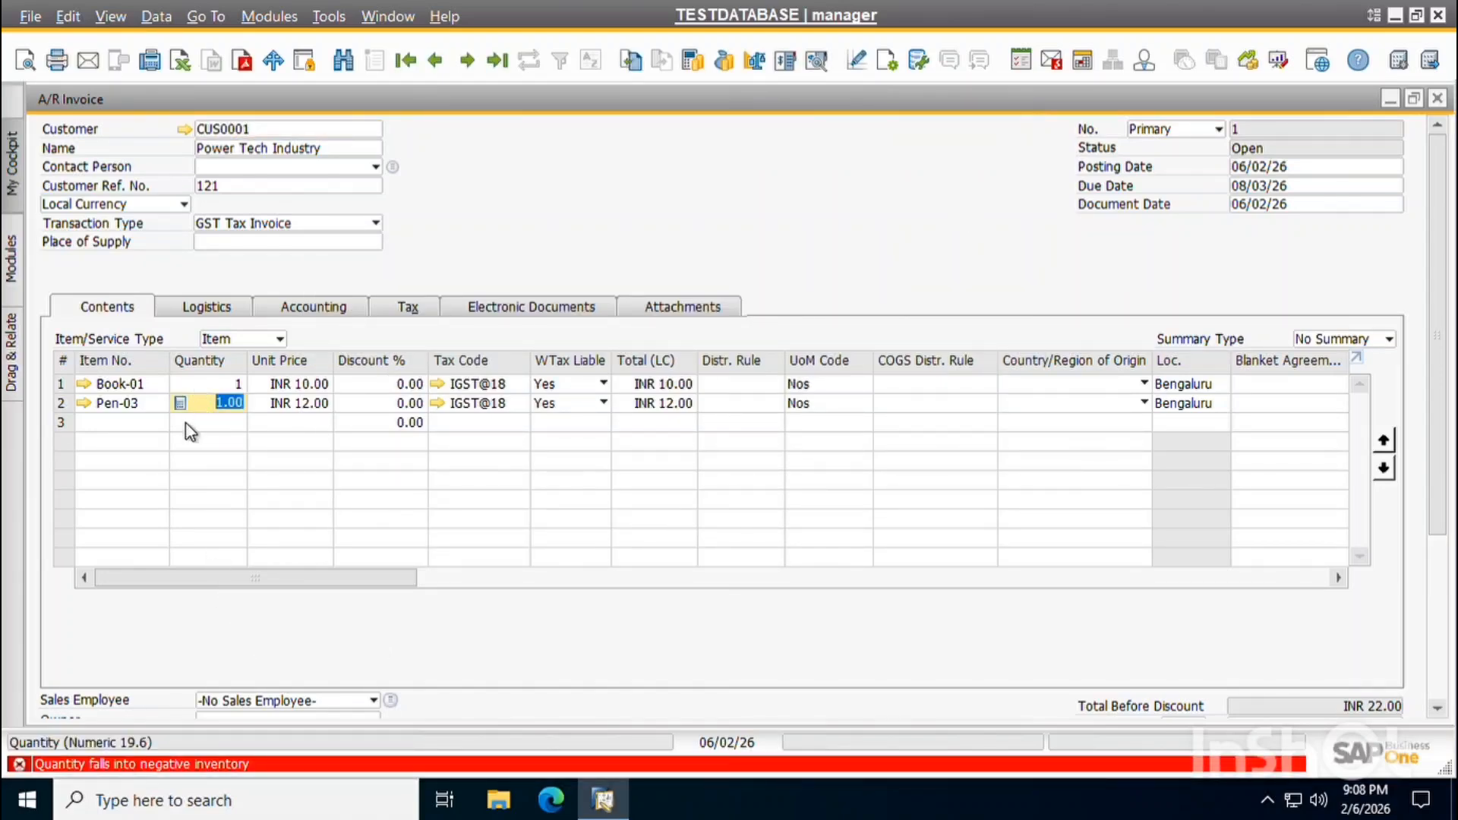
click(67, 407)
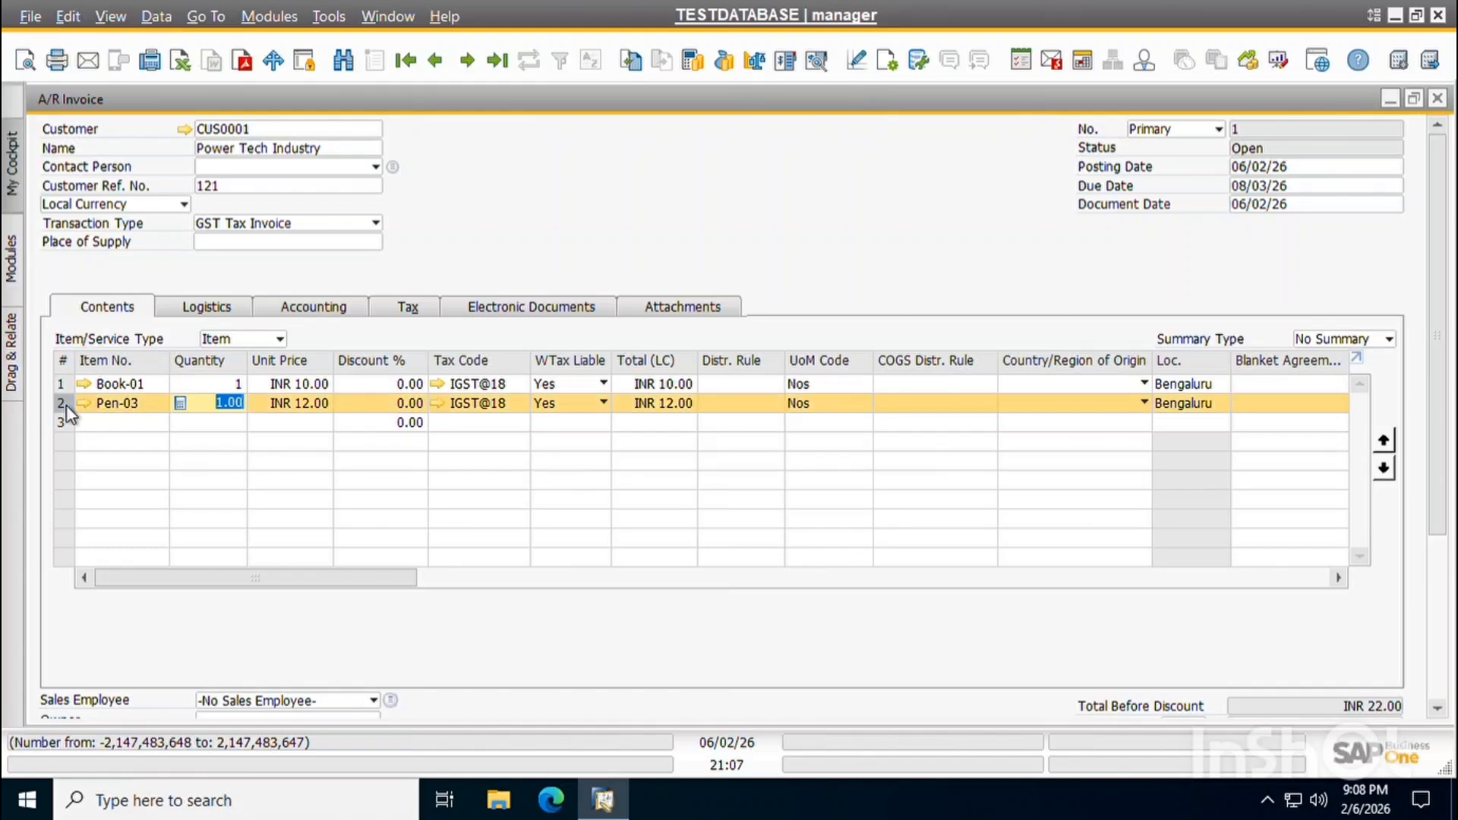
click(115, 411)
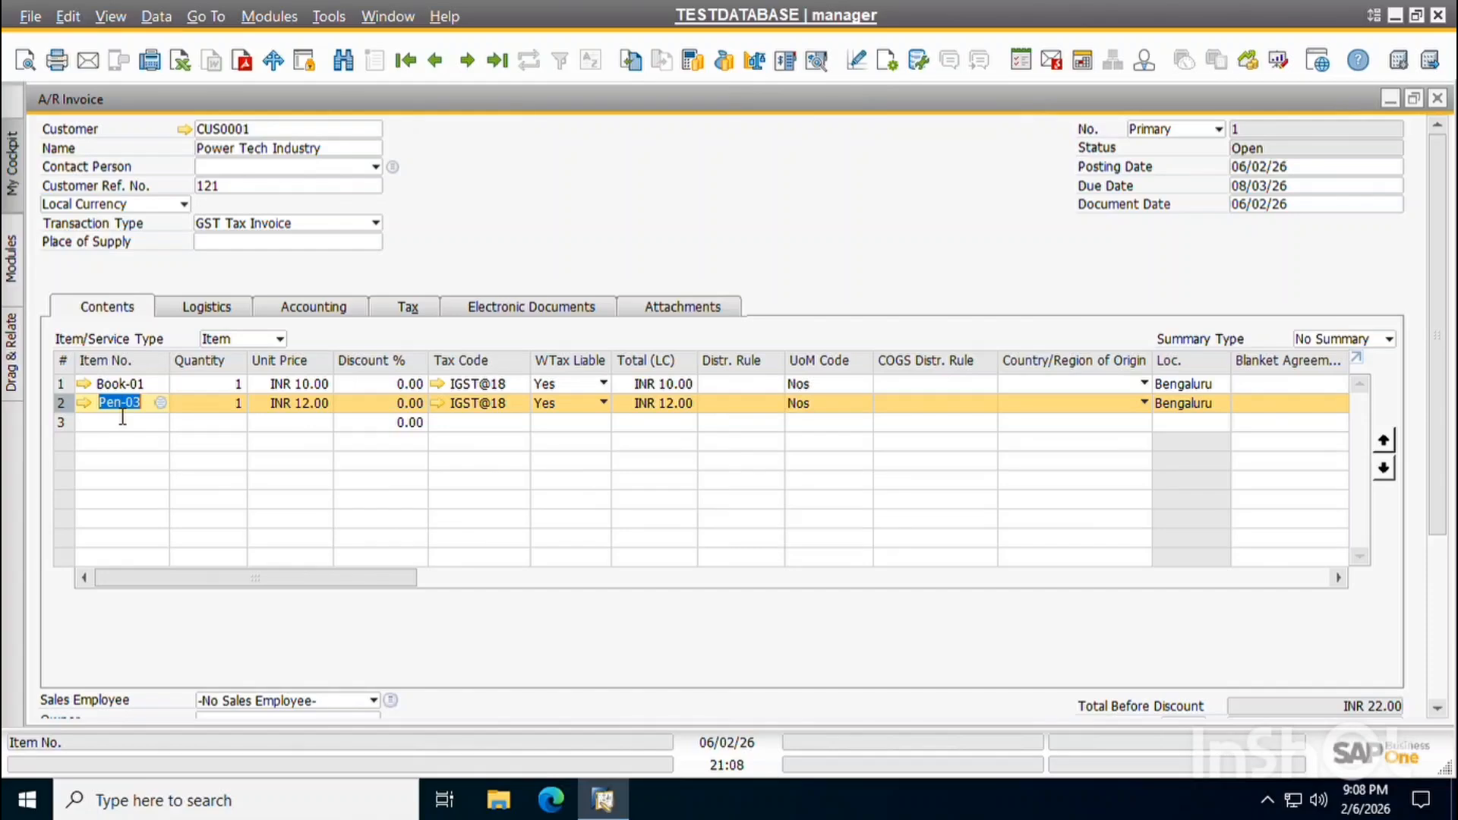
key(BackSpace)
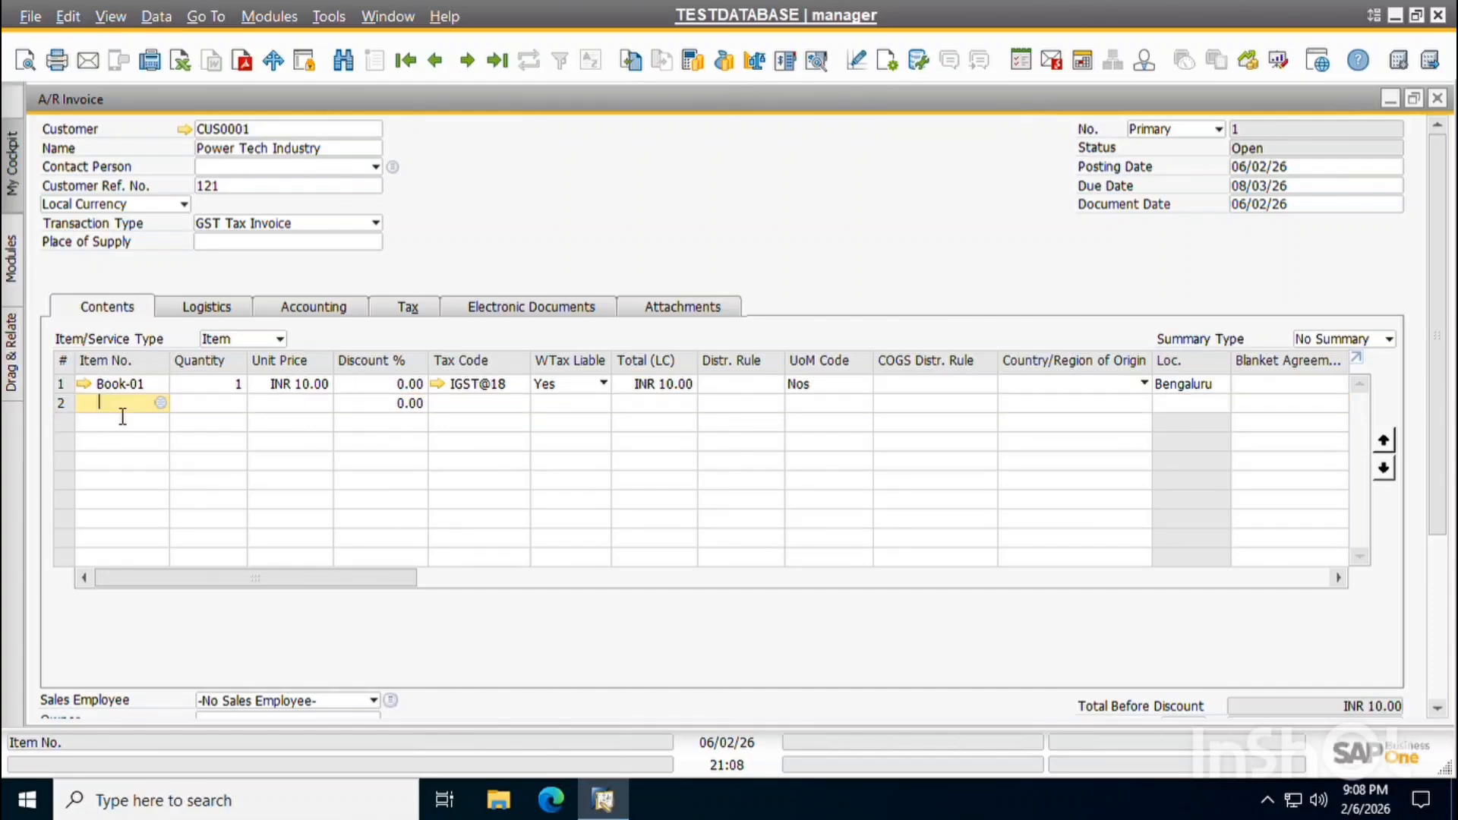
Find the Whse column with WH in the A/R invoice's form settings table format and make it visible.
click(220, 383)
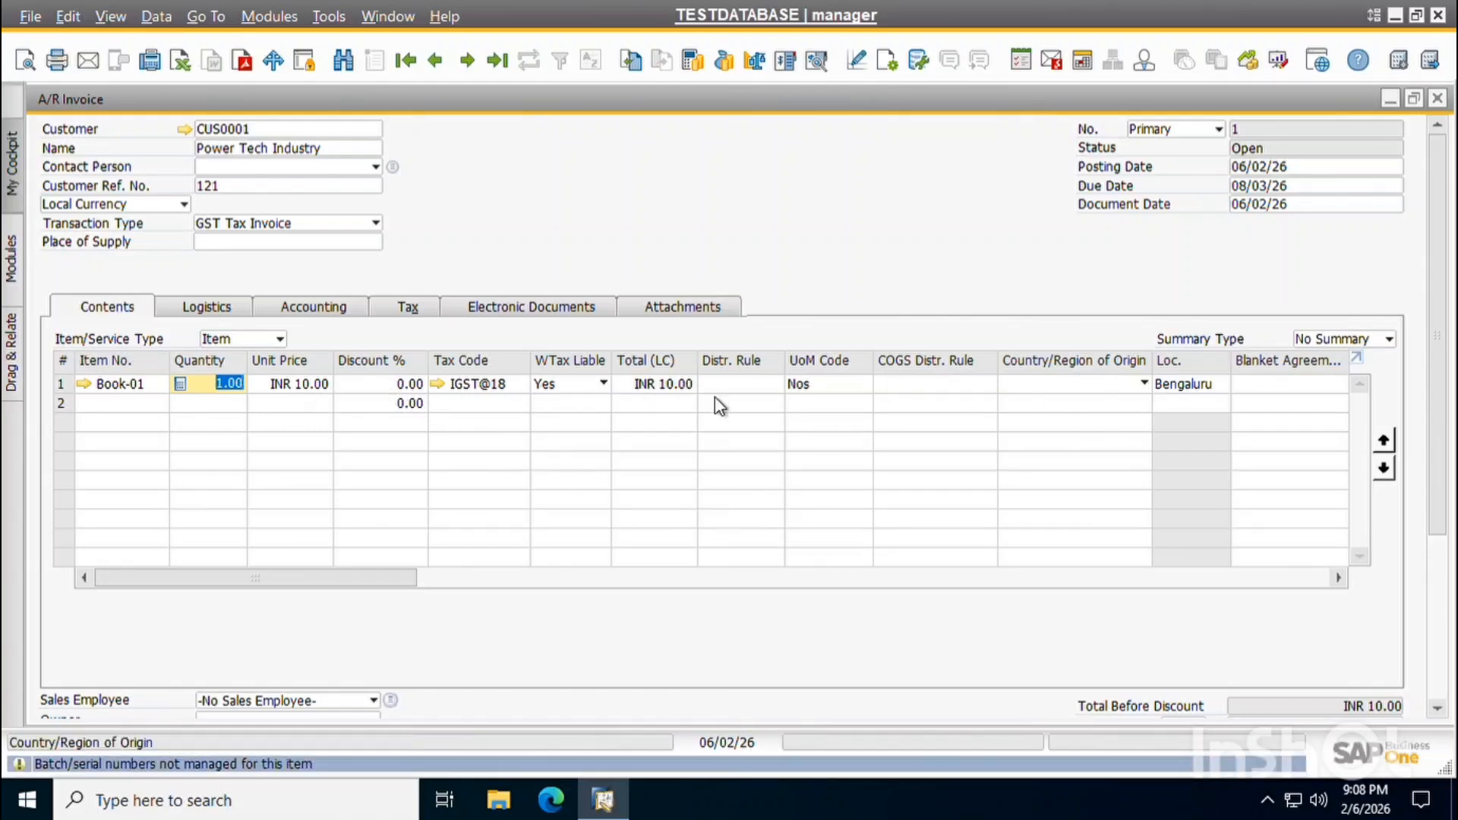
drag(362, 583, 23, 546)
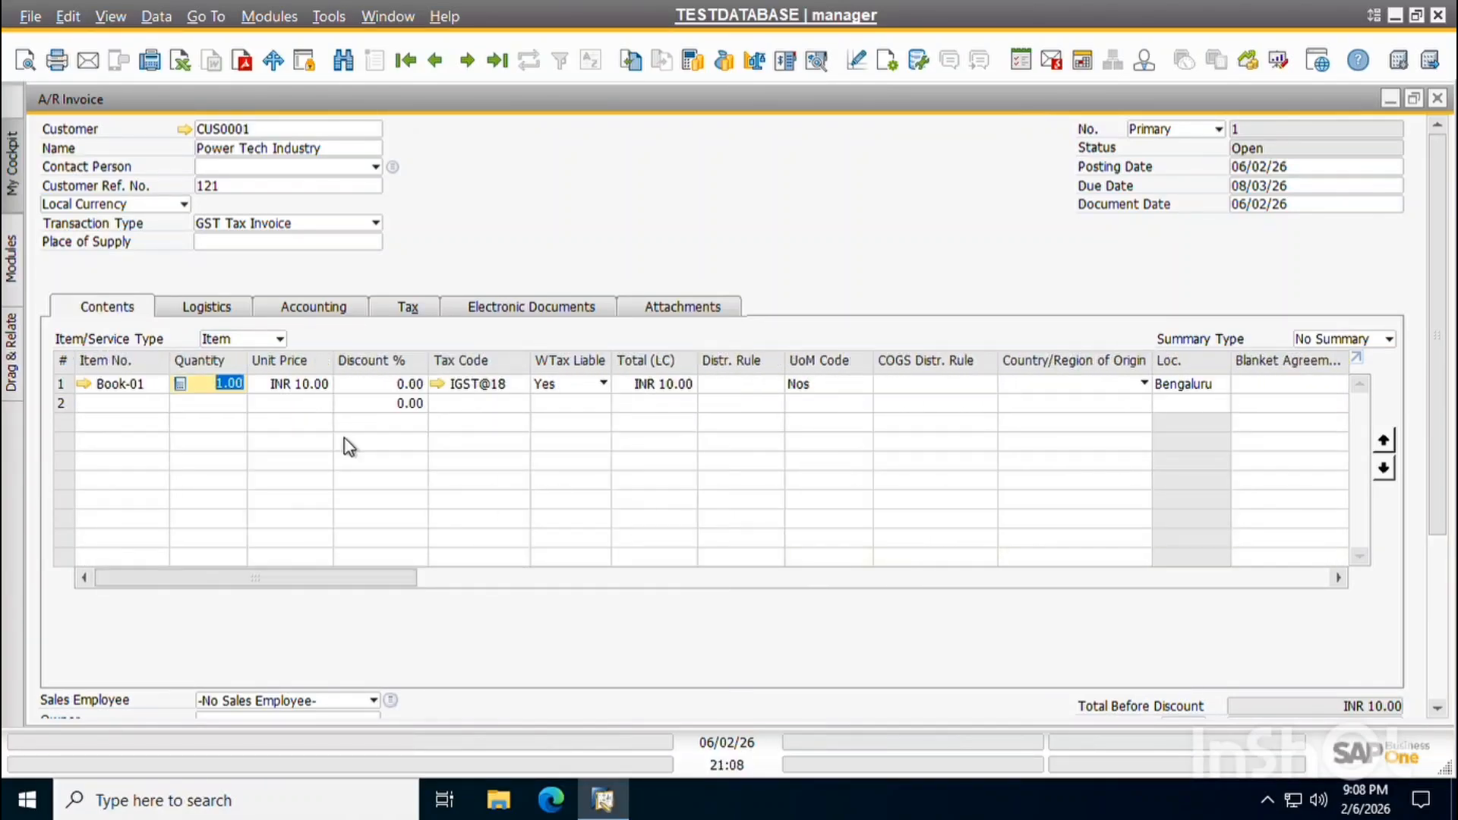
click(886, 66)
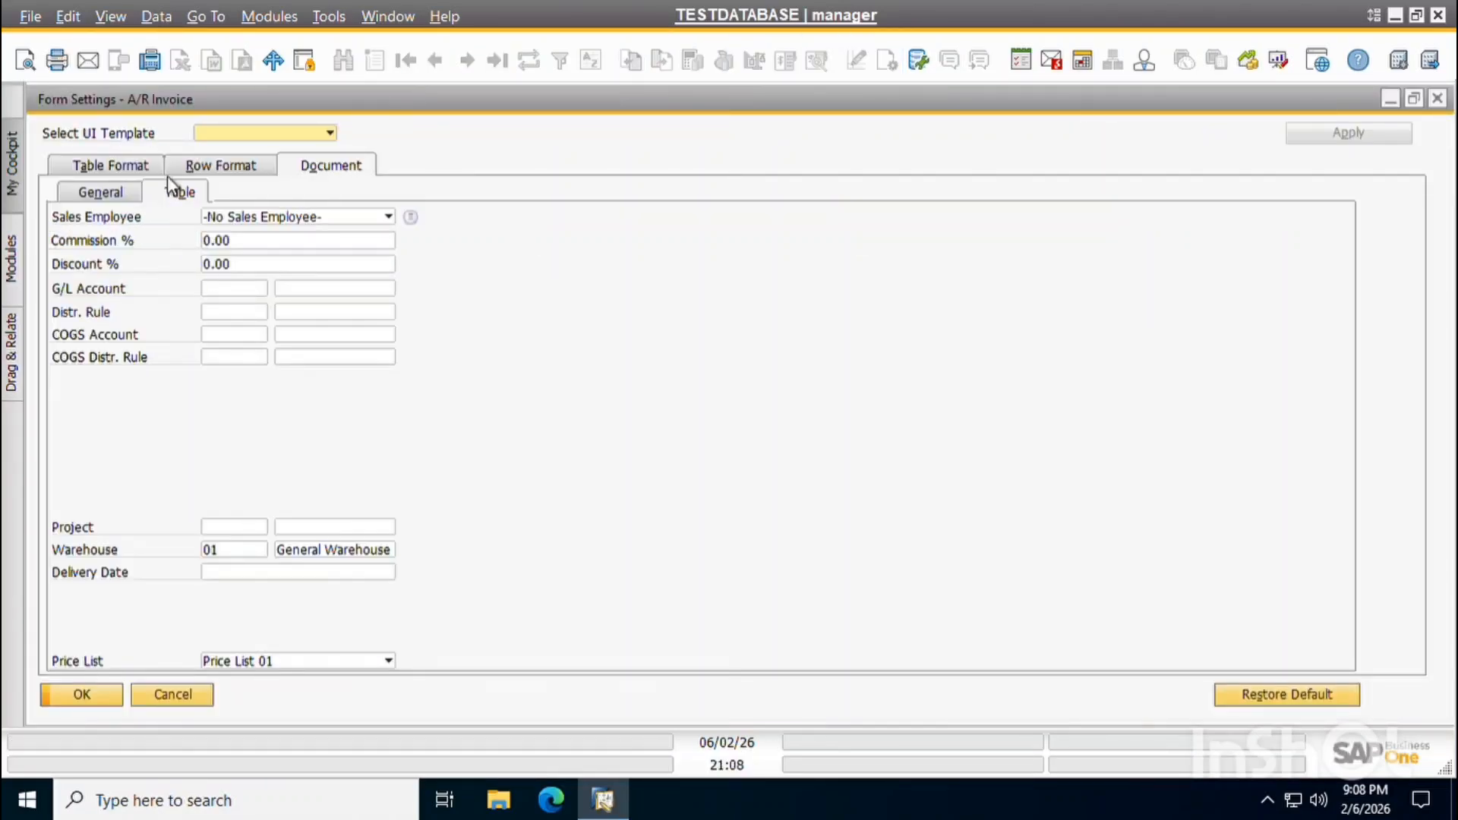
click(130, 168)
click(212, 191)
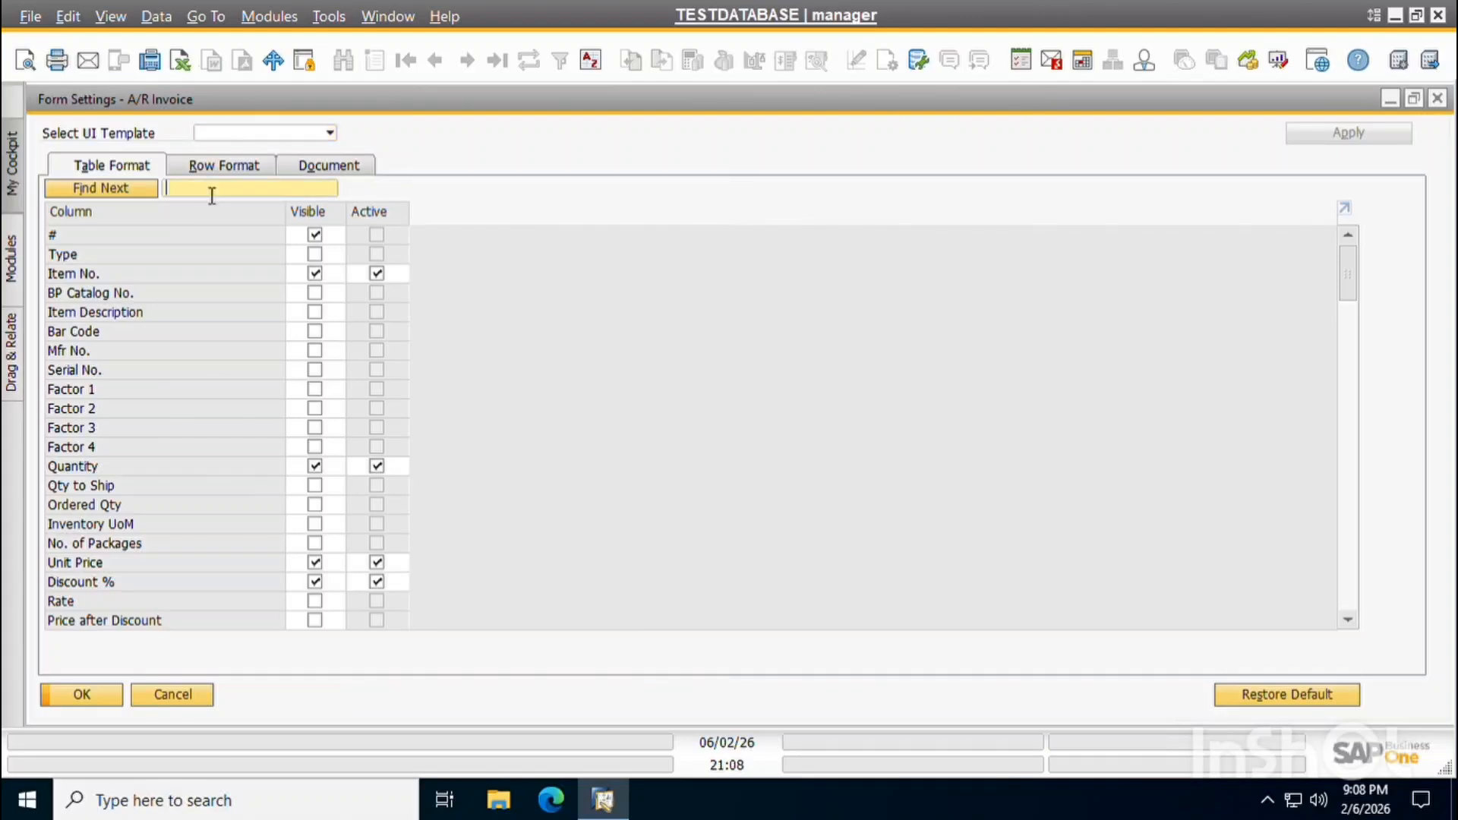
text(WH)
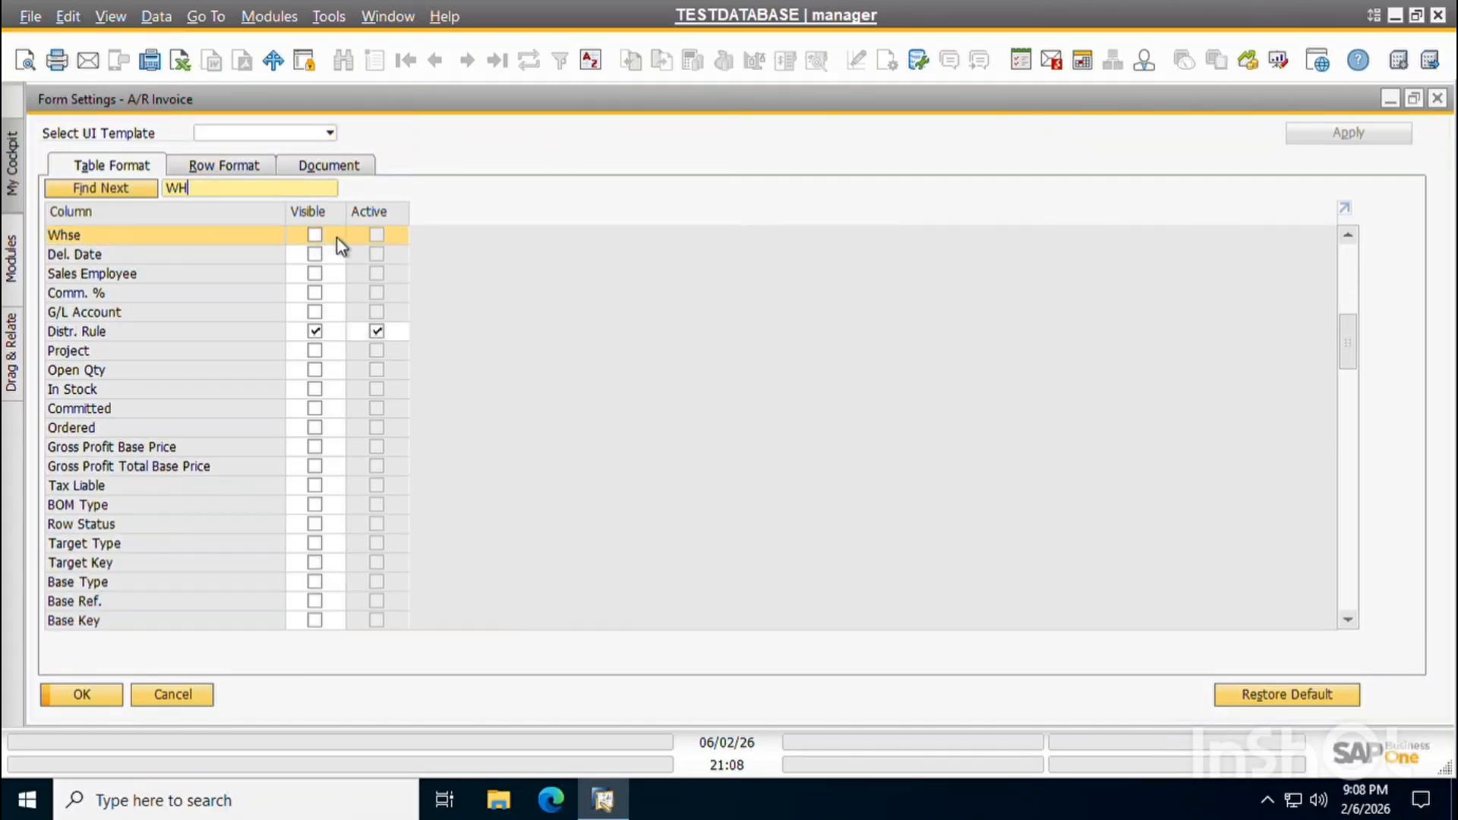
click(316, 237)
Sort the form settings with visible columns first, hide all columns from Distr. Rule through Advance, and save the settings.
double_click(310, 215)
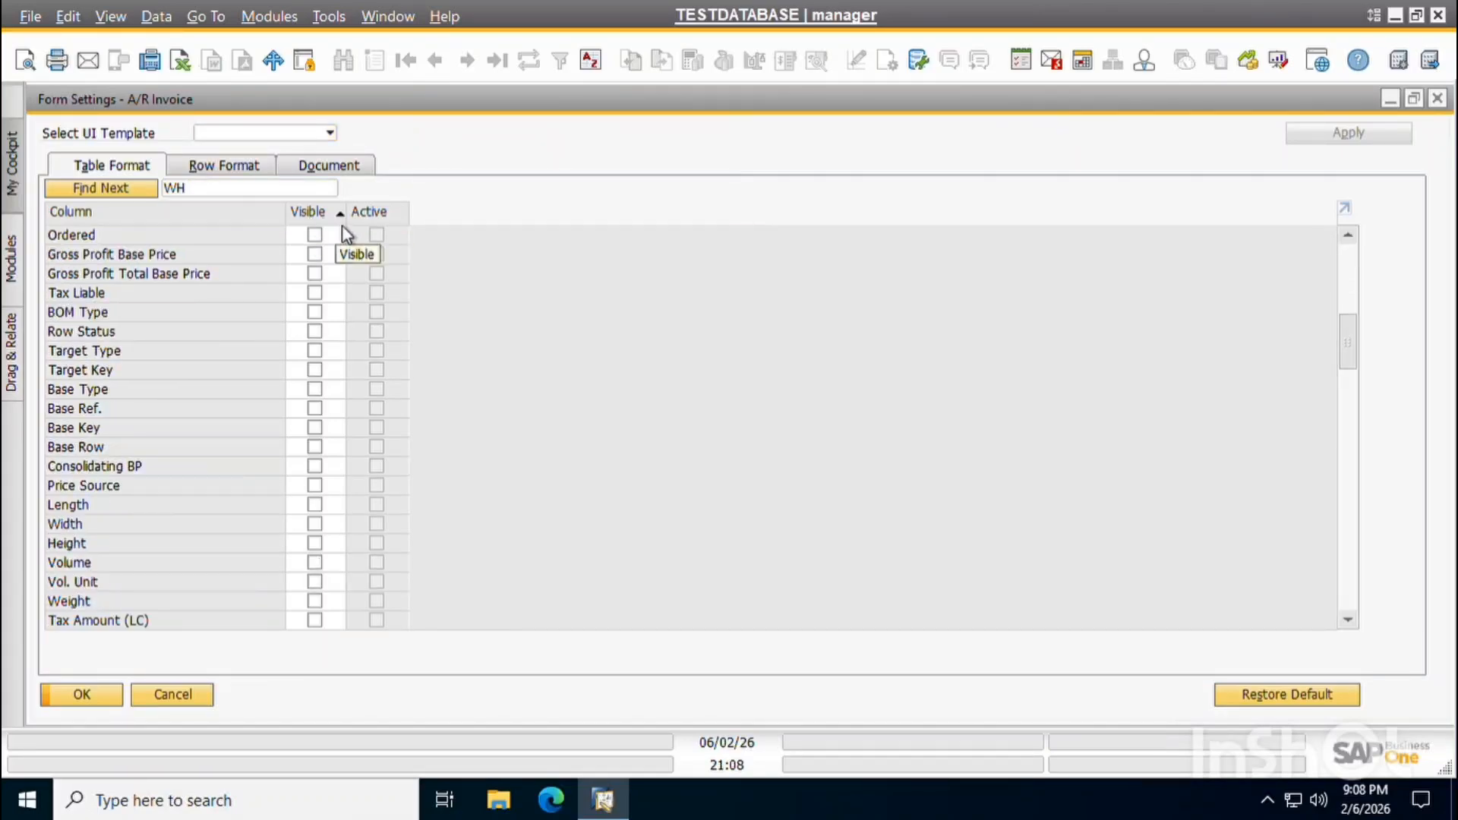
click(314, 216)
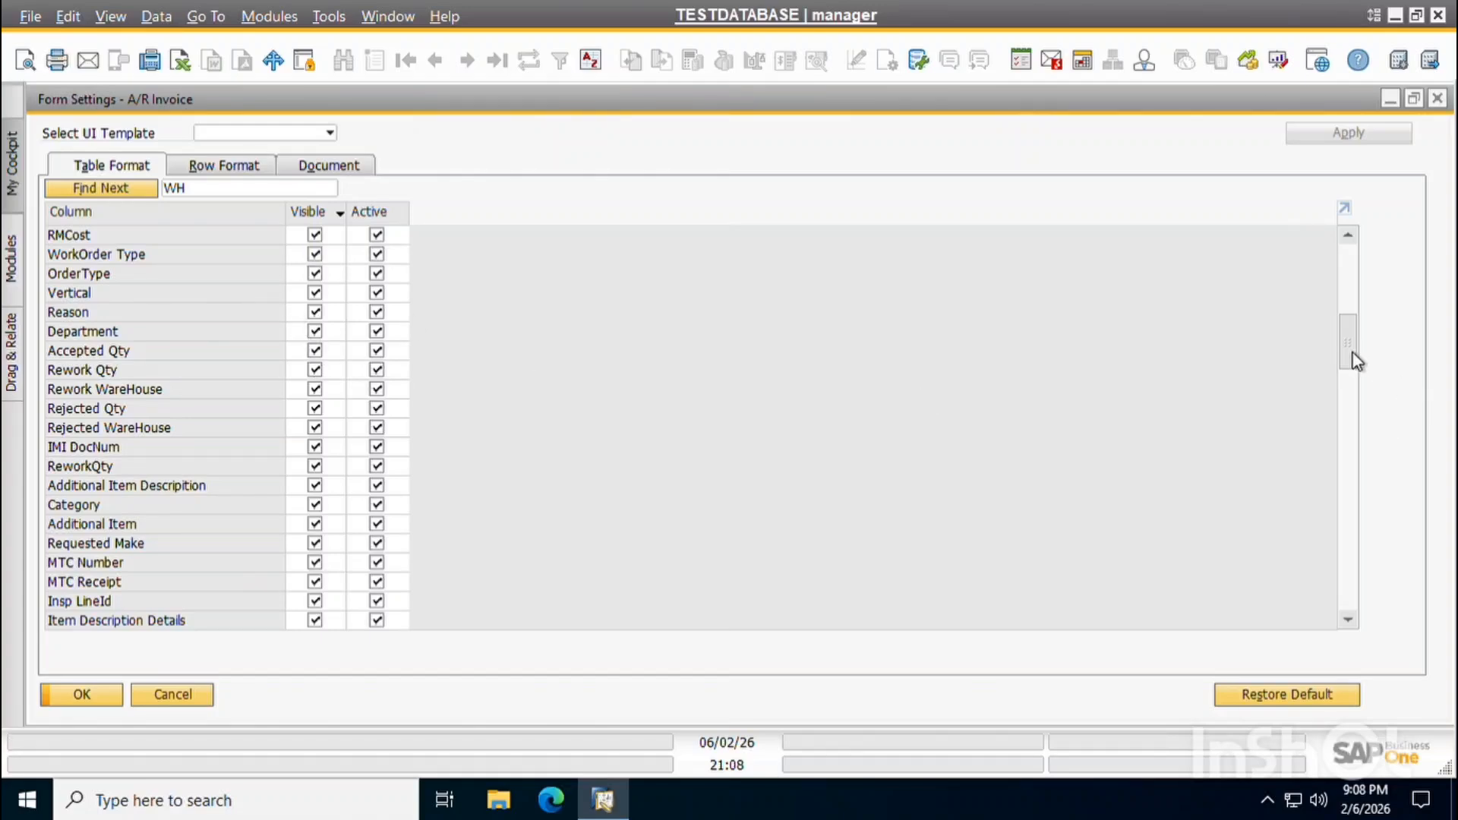
drag(1350, 356, 1316, 123)
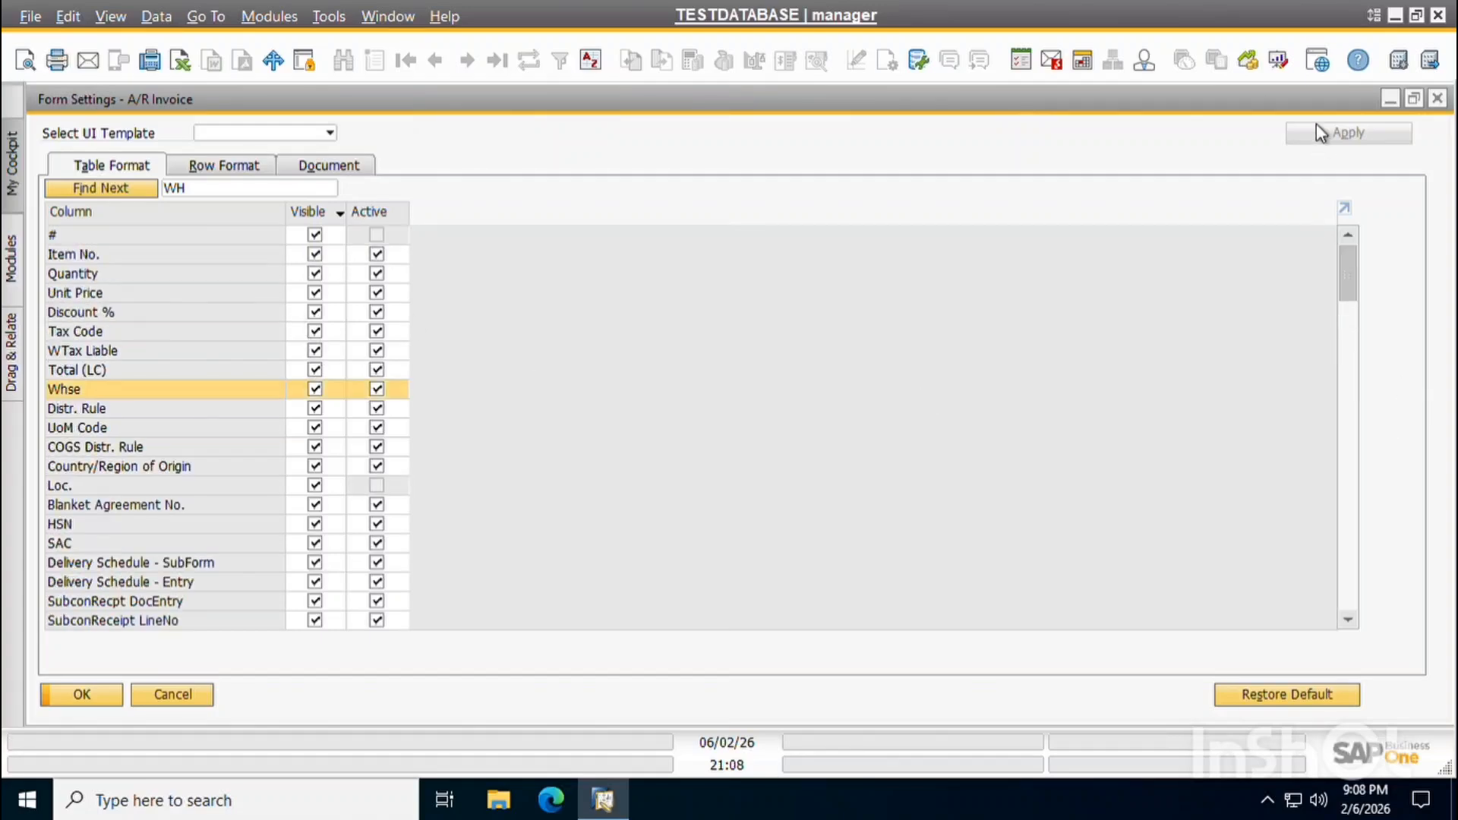
click(319, 413)
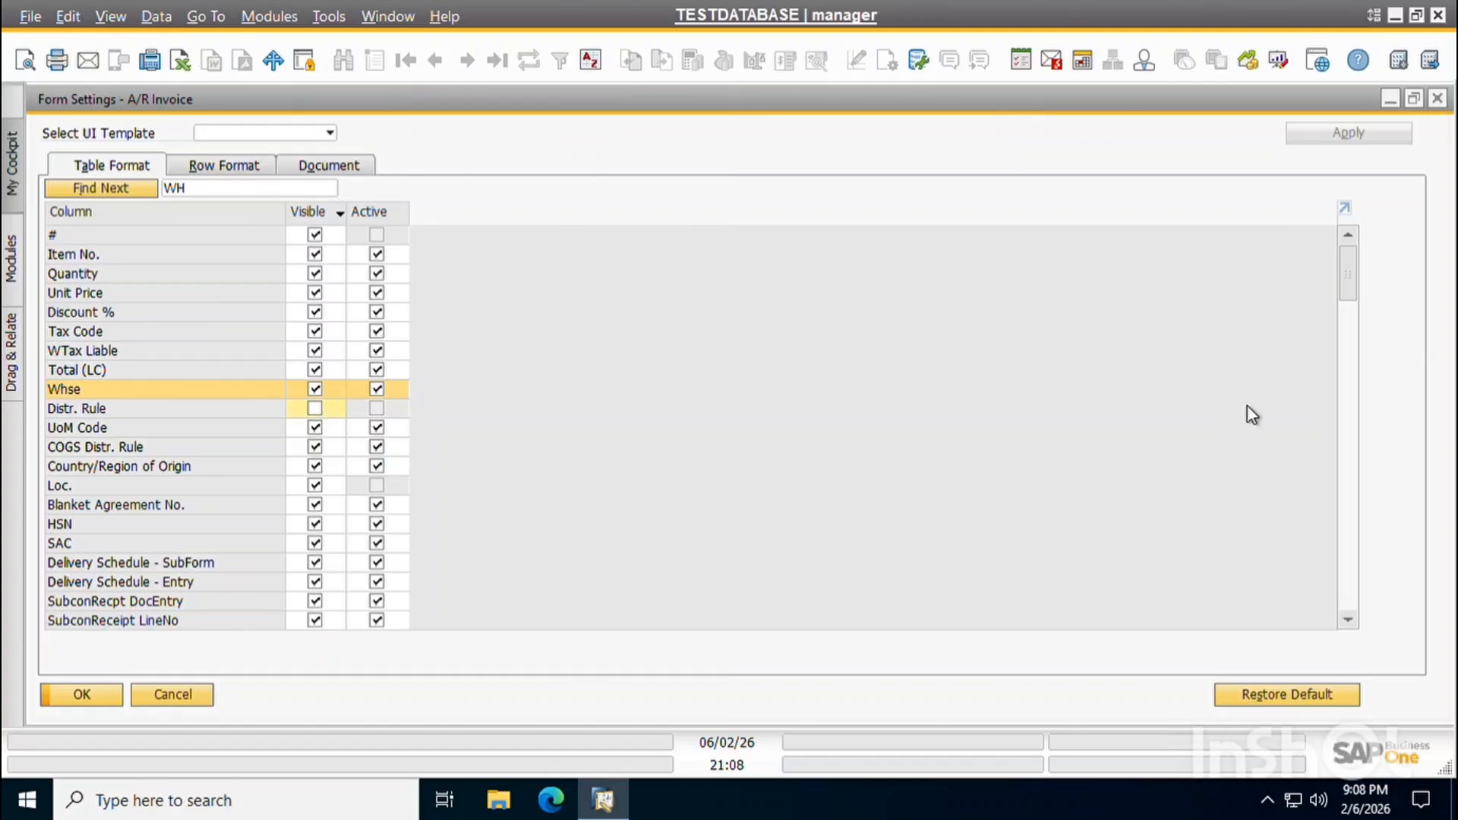
drag(1344, 293, 1355, 374)
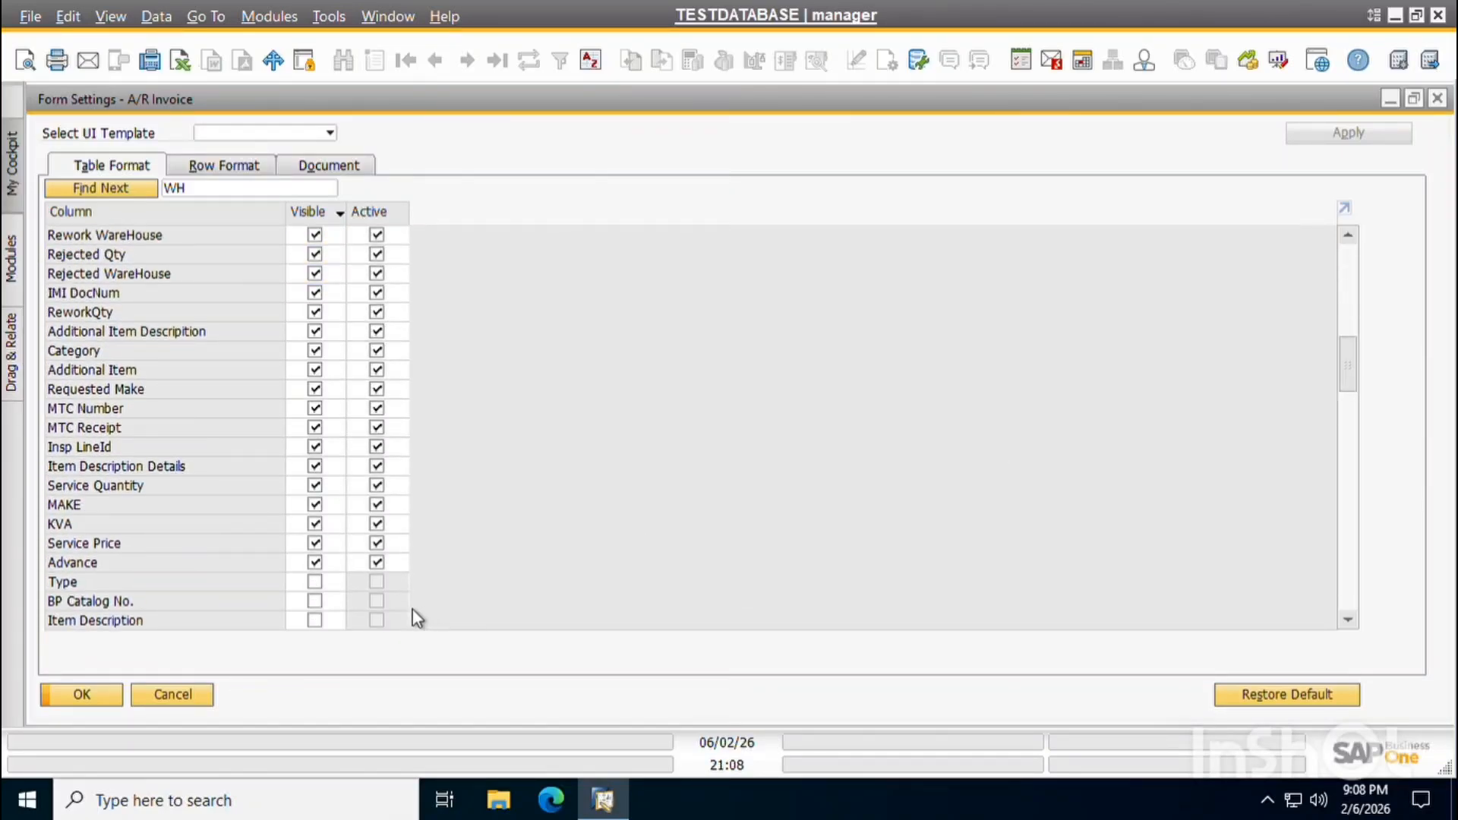
ctrl+click(314, 562)
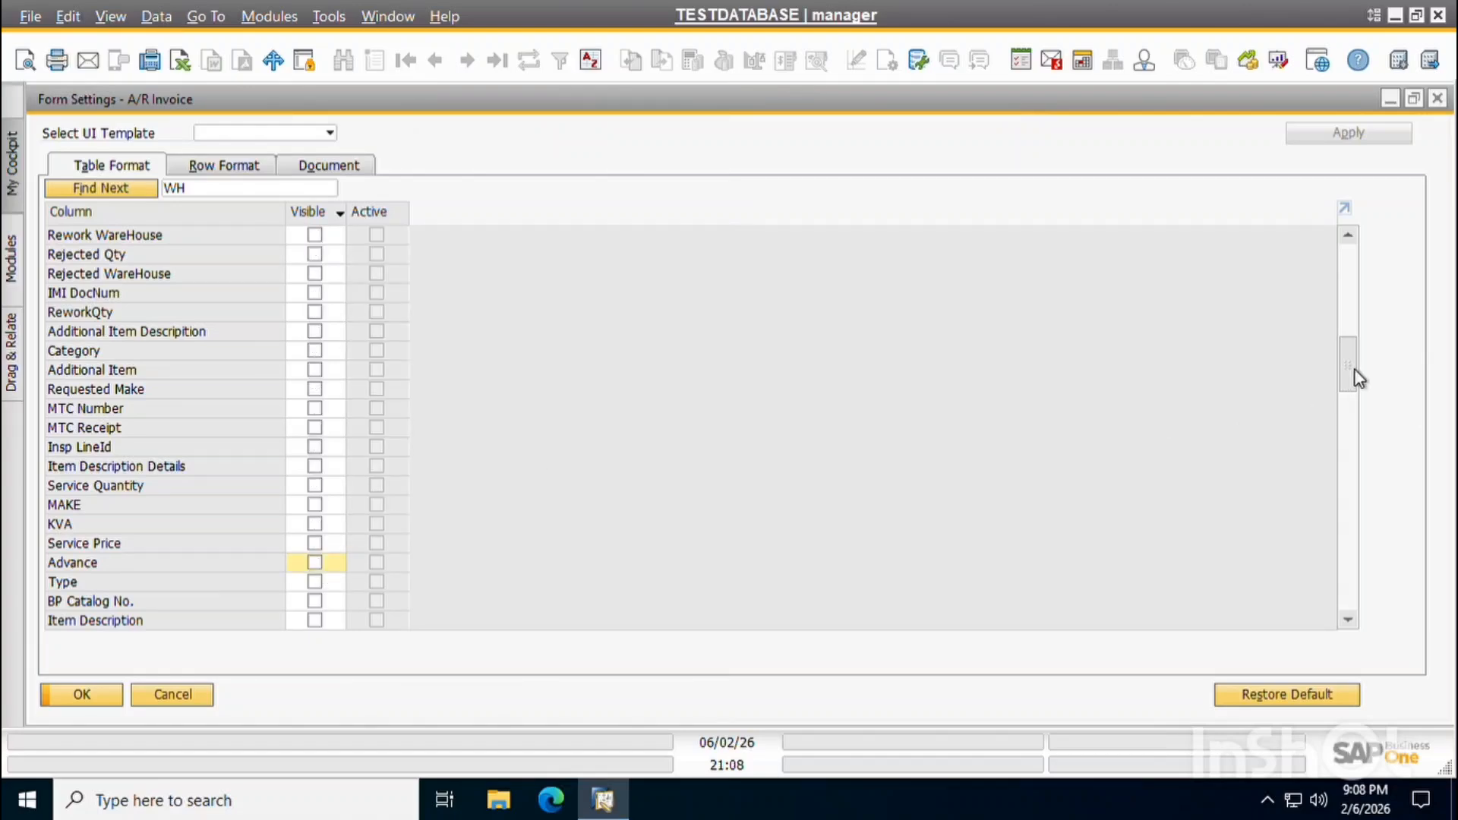
drag(1357, 378, 1386, 218)
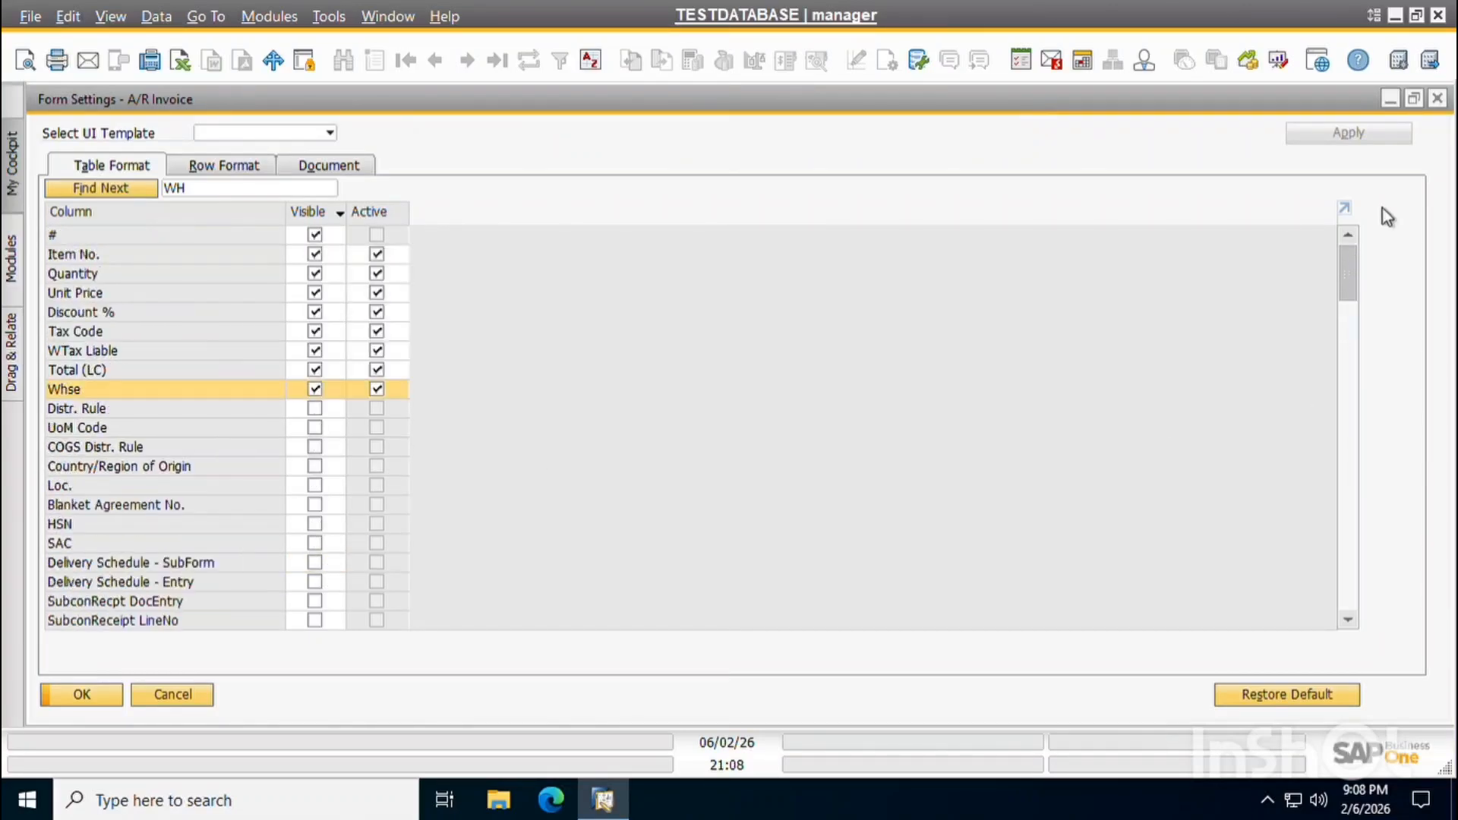
click(82, 695)
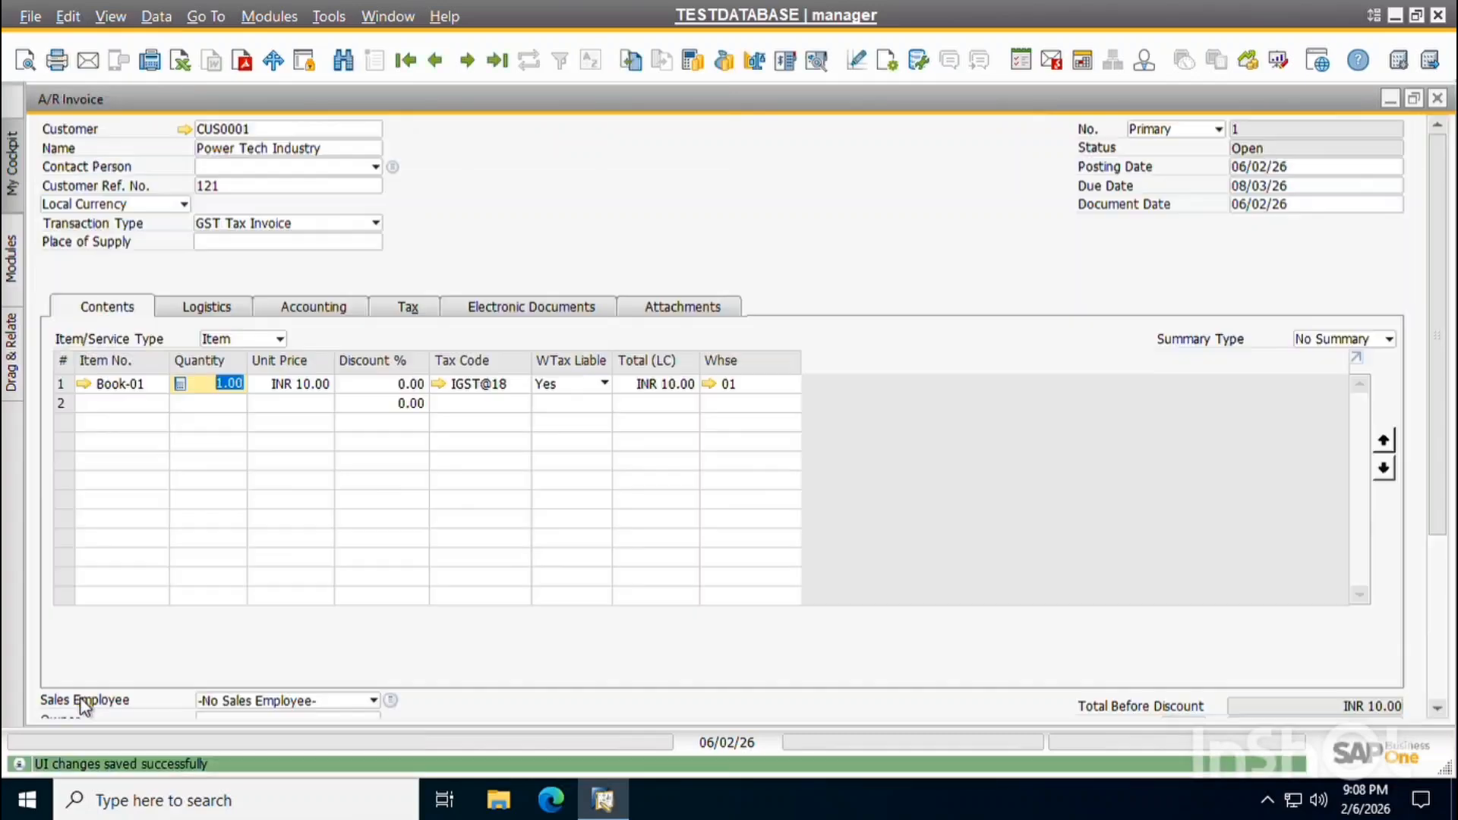
View the stock of Book-01 by warehouse from the invoice row's warehouse field and close the list.
click(747, 388)
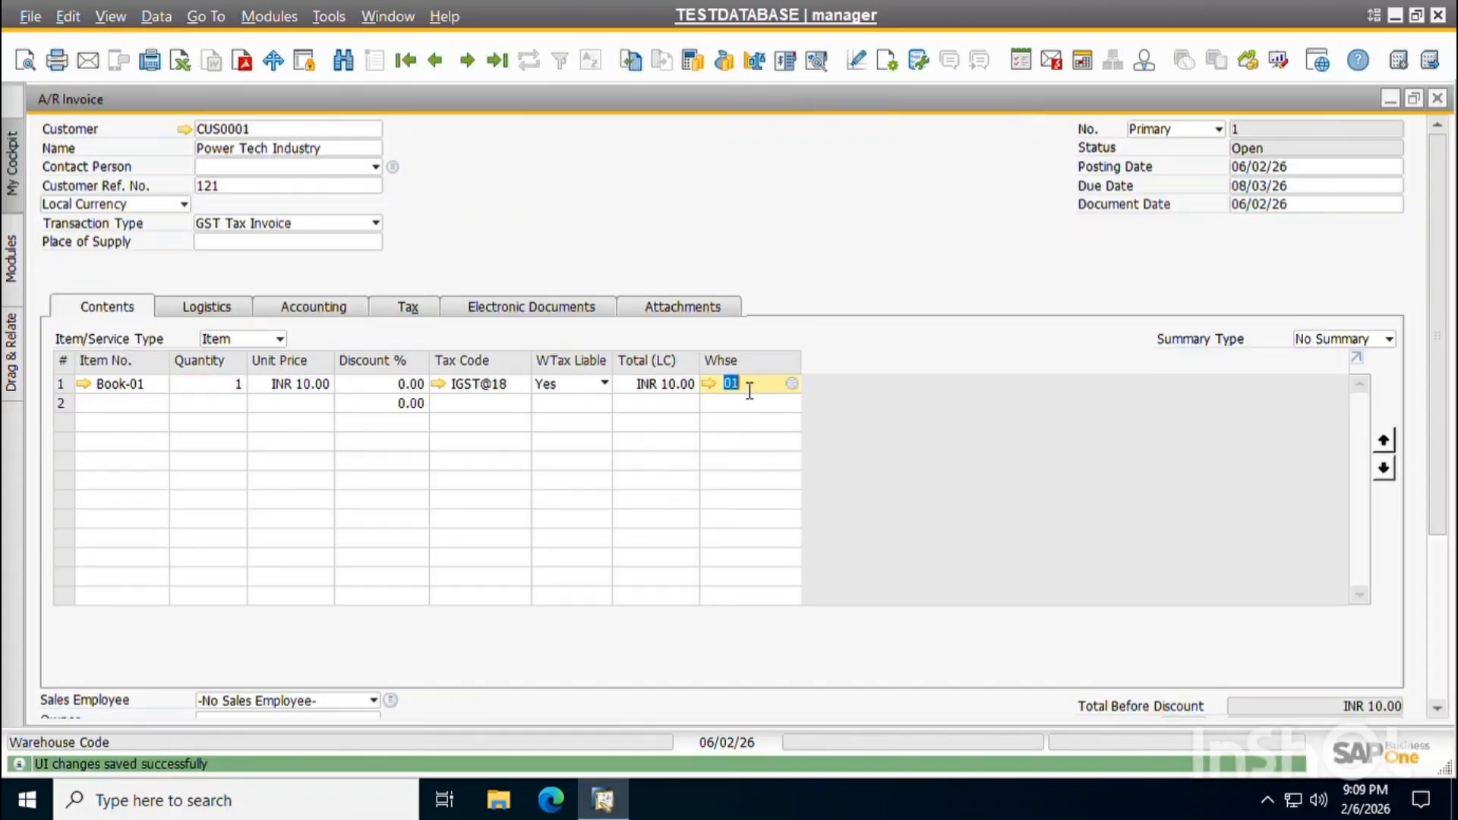
key(ctrl+Tab)
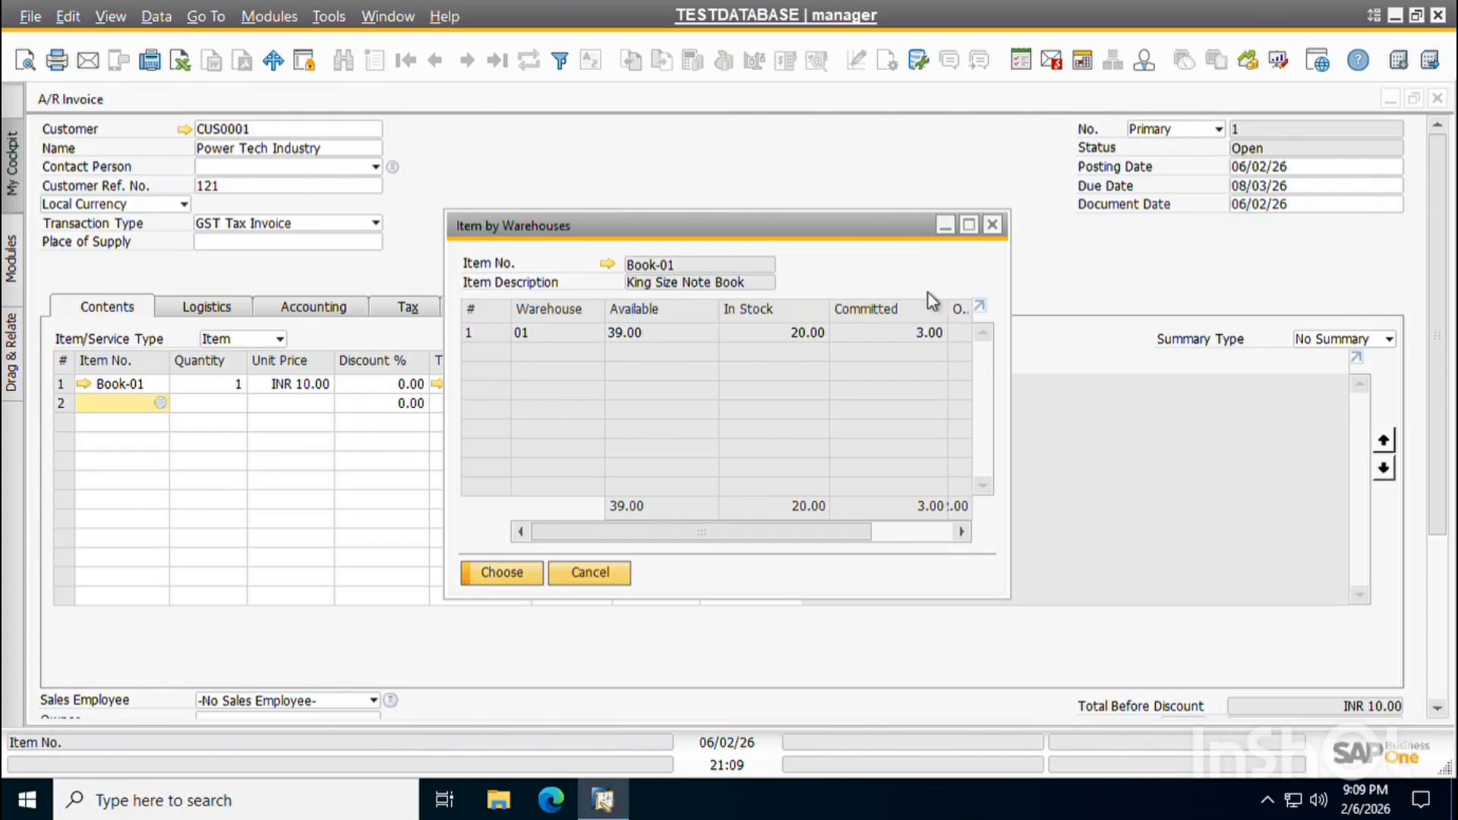
click(993, 225)
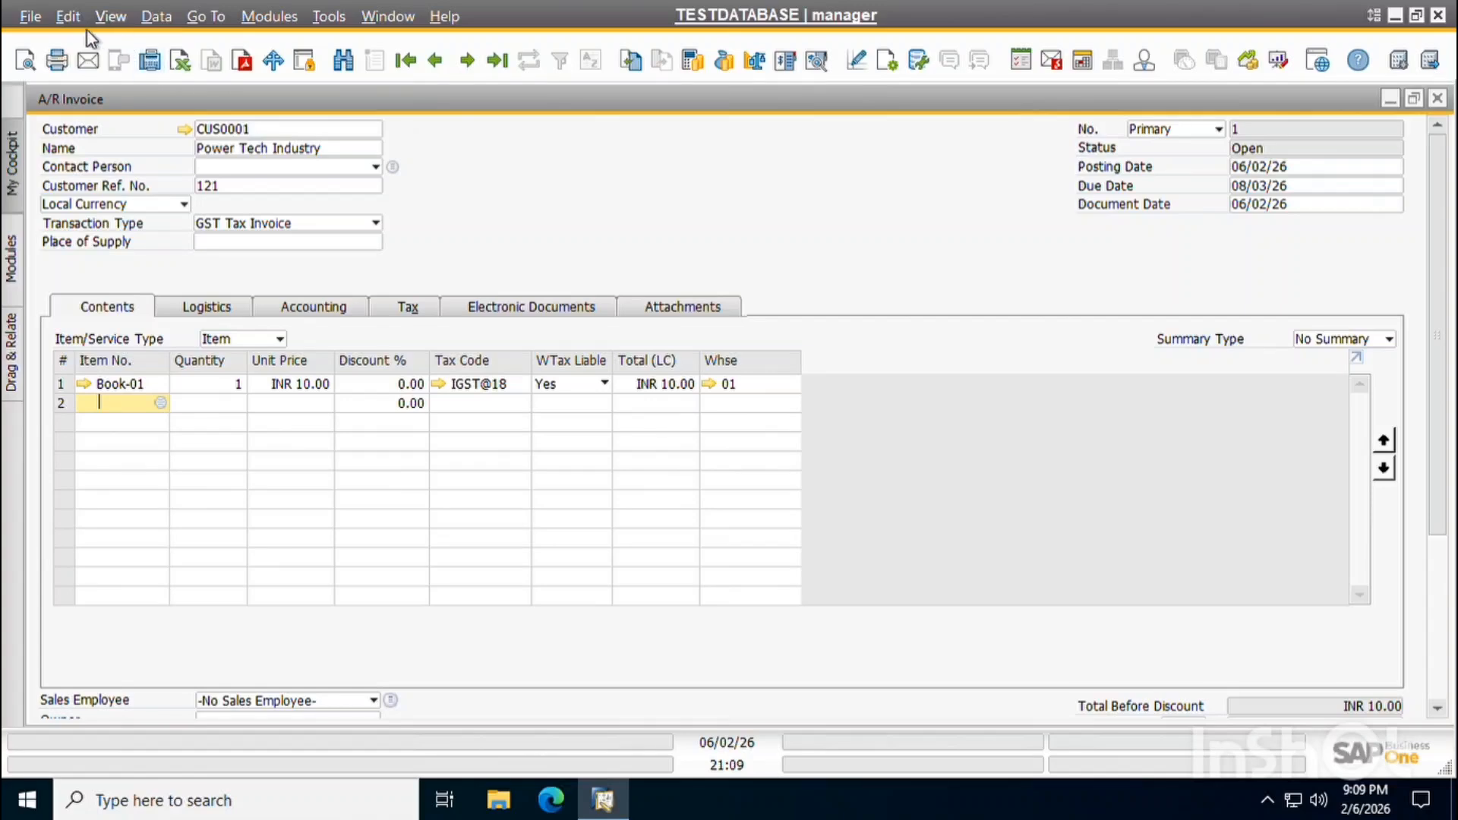
Fit the column widths of the invoice's item table and add the A/R invoice, accepting the confirmations.
click(111, 19)
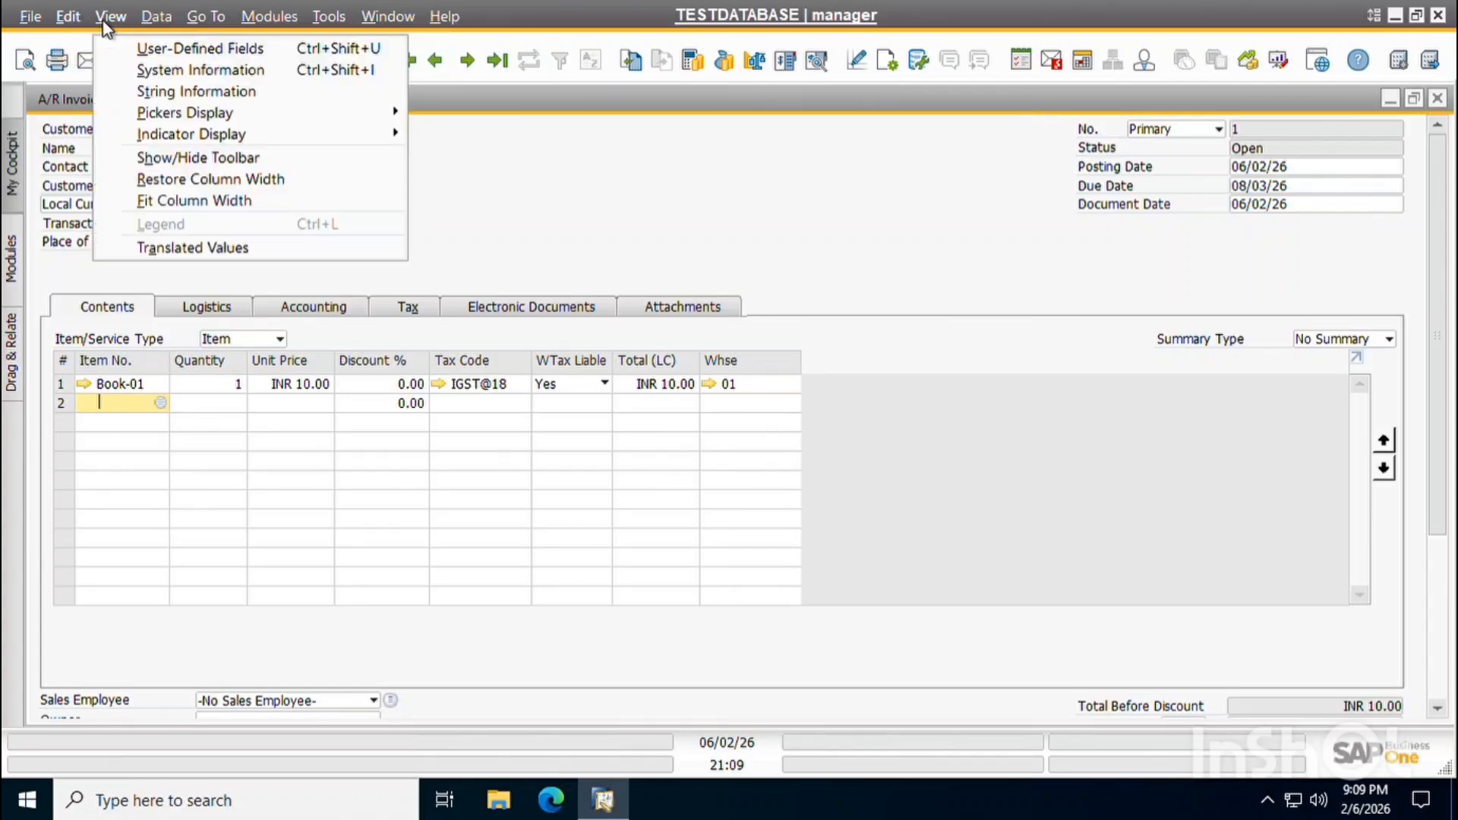
click(199, 201)
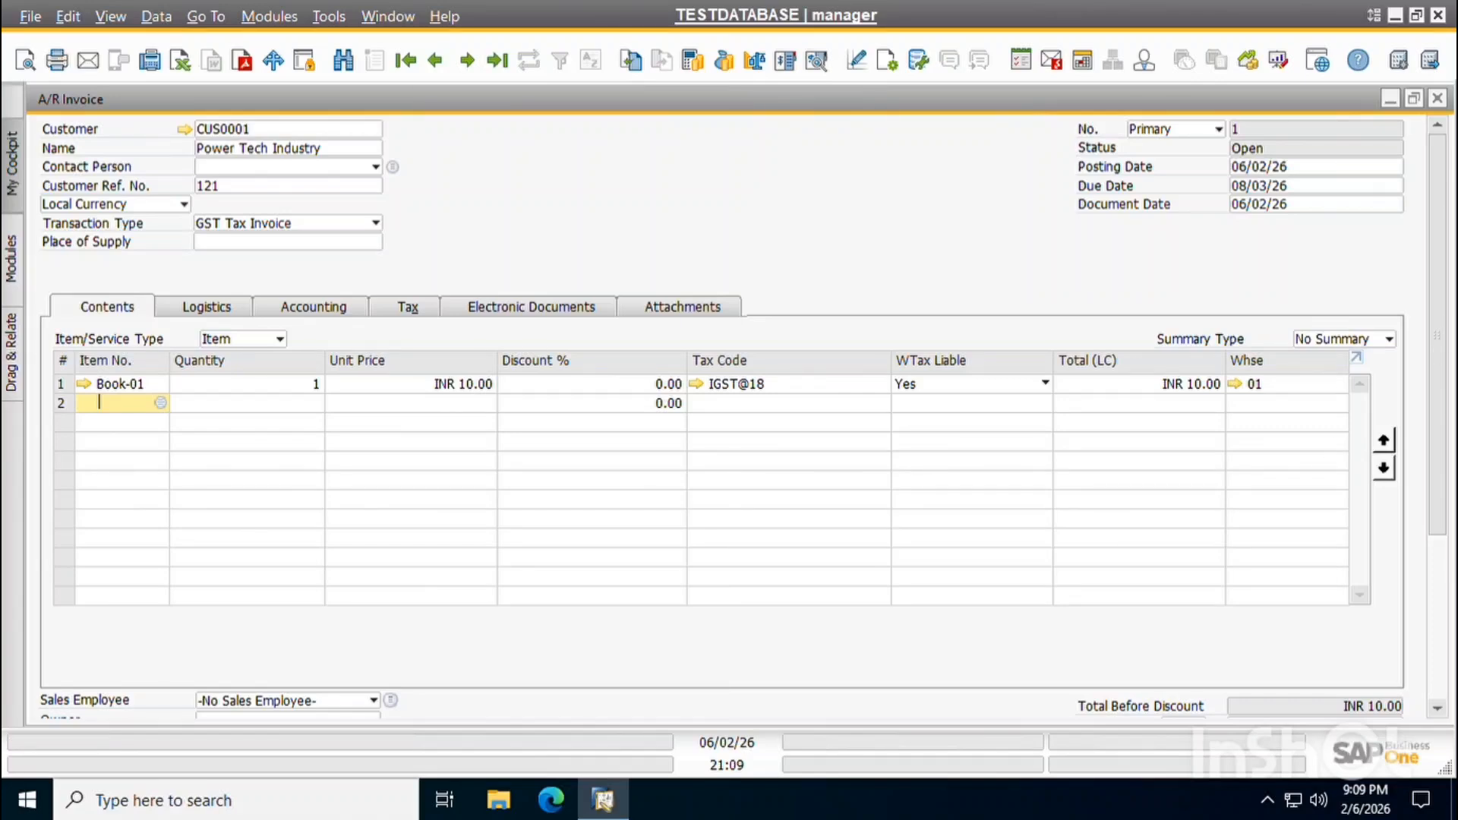
scroll(1104, 507, down, 3)
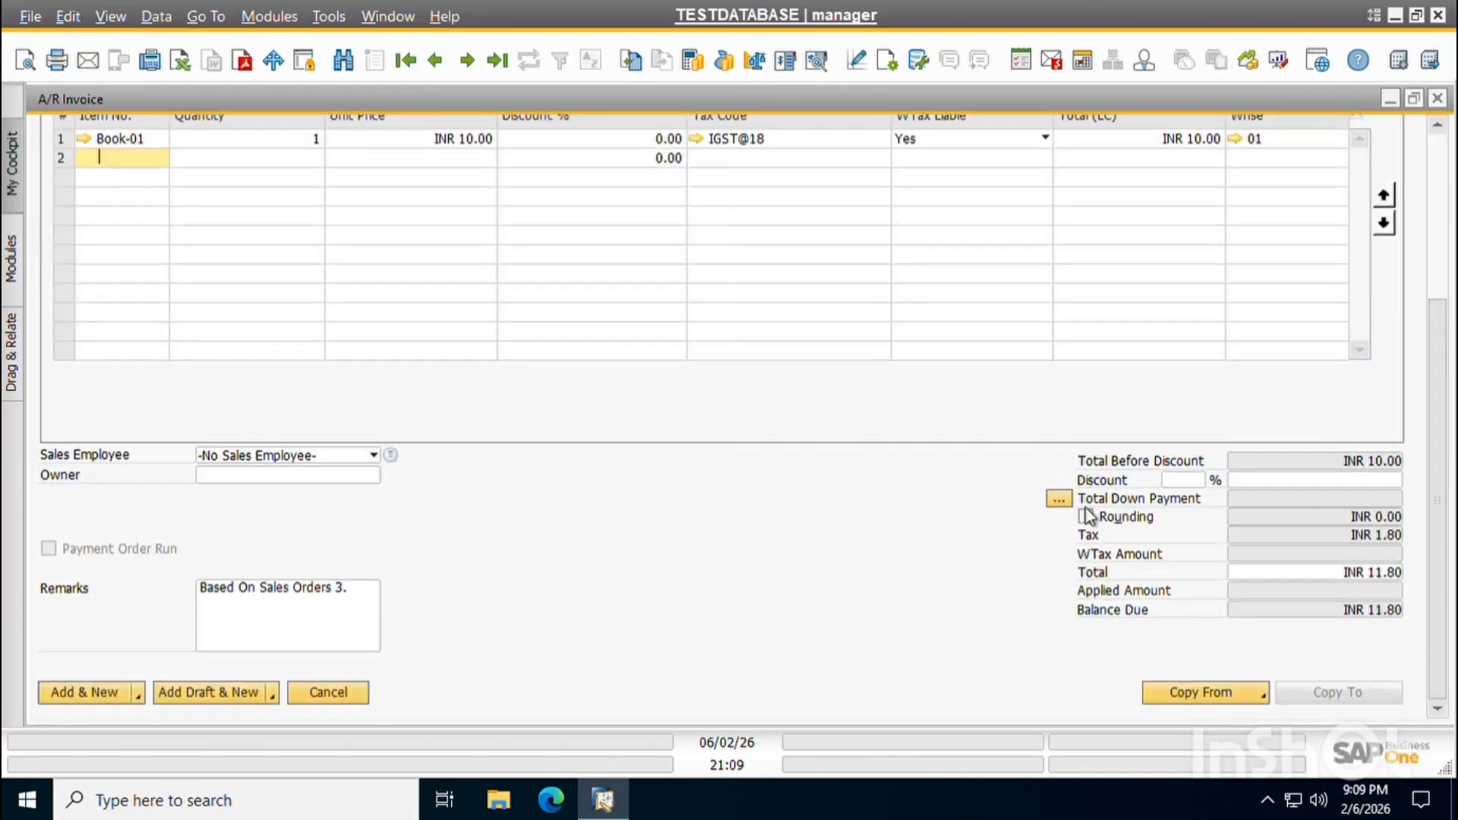
key(Return)
key(Return)
key(Return)
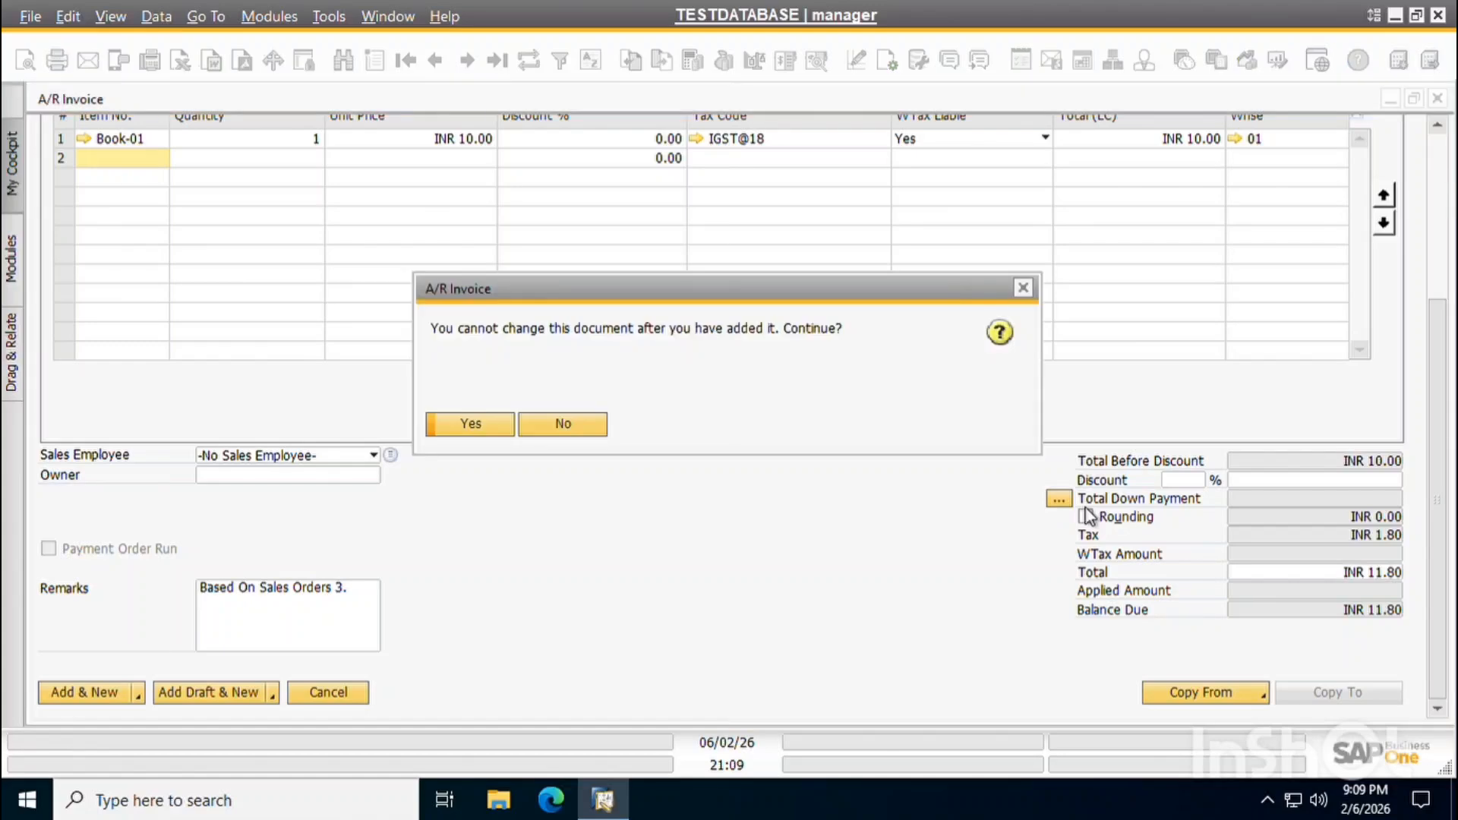
key(Return)
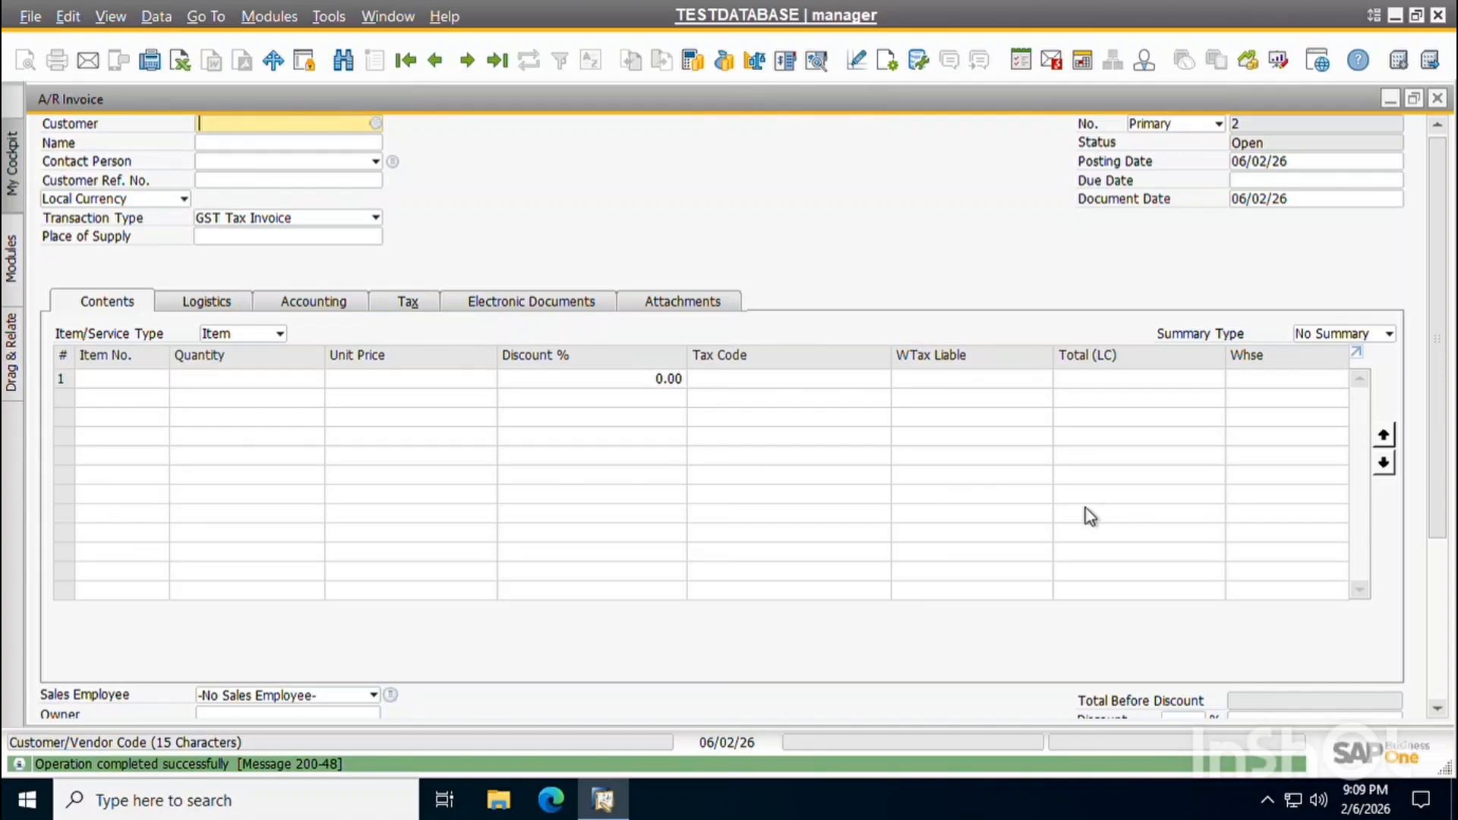
Display the added A/R invoice for Power Tech Industry, view its base sales order, and return to the maximized invoice.
key(ctrl+Left)
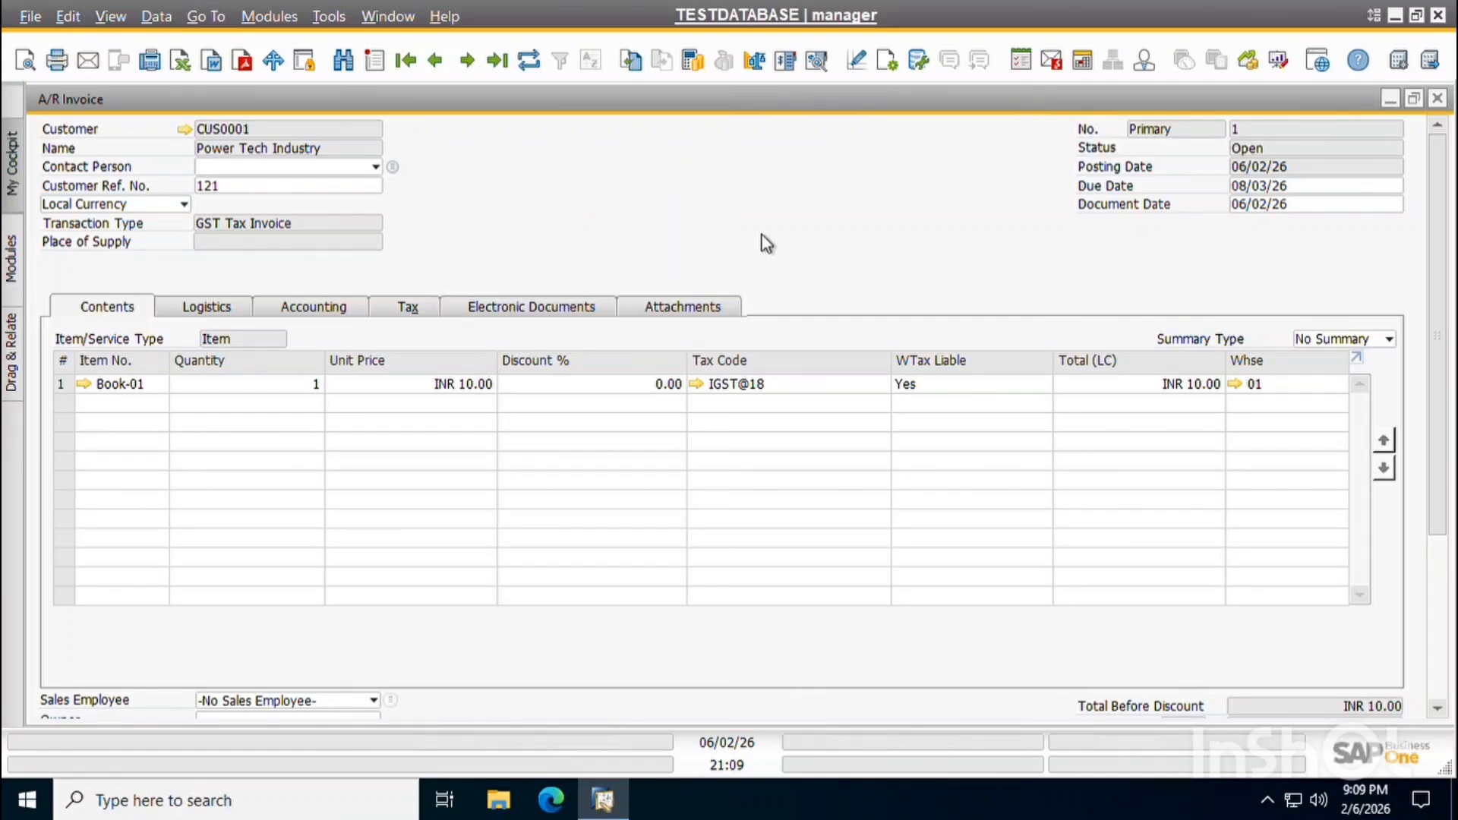
right_click(685, 194)
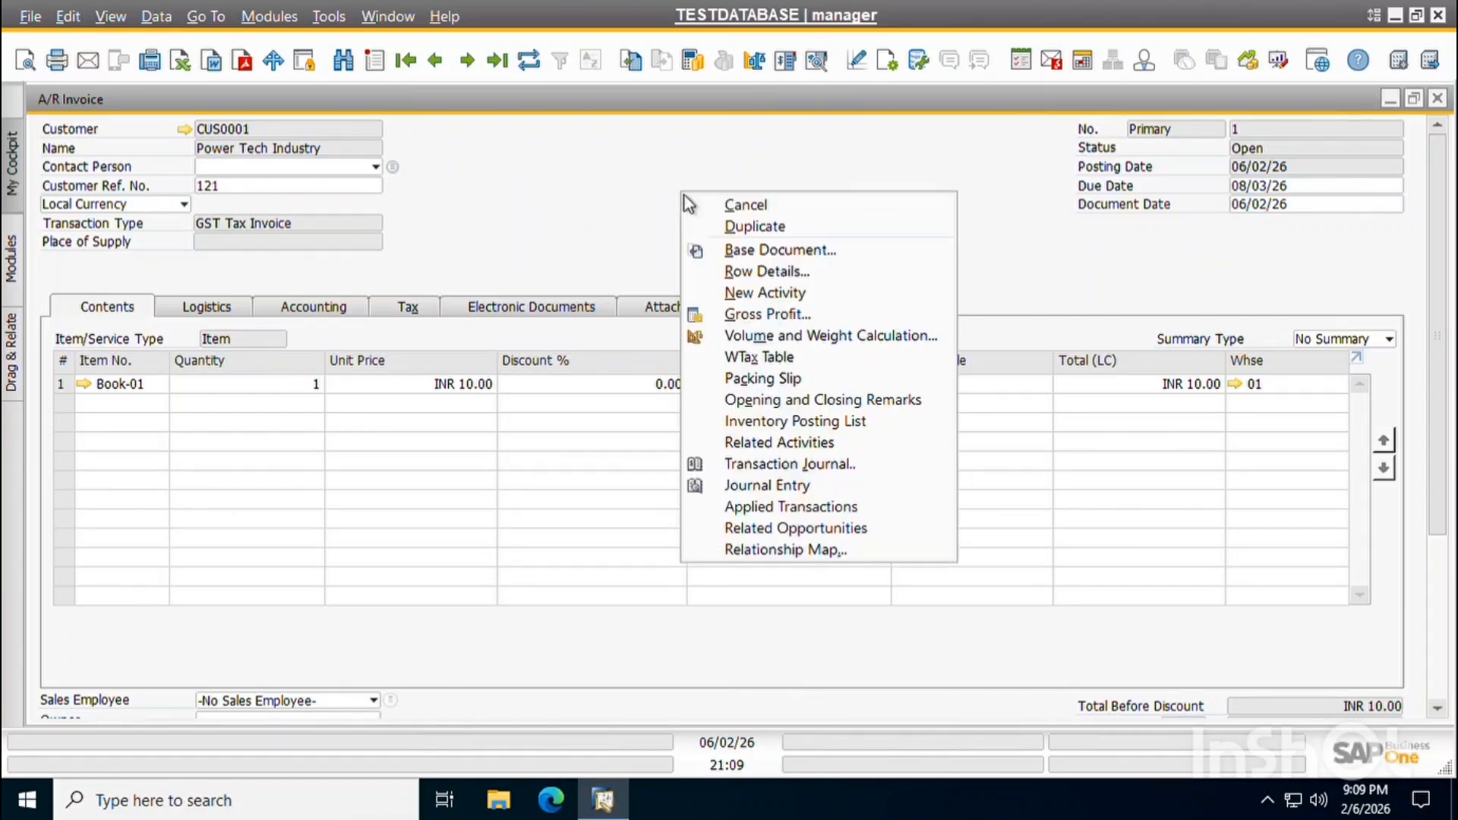
click(762, 252)
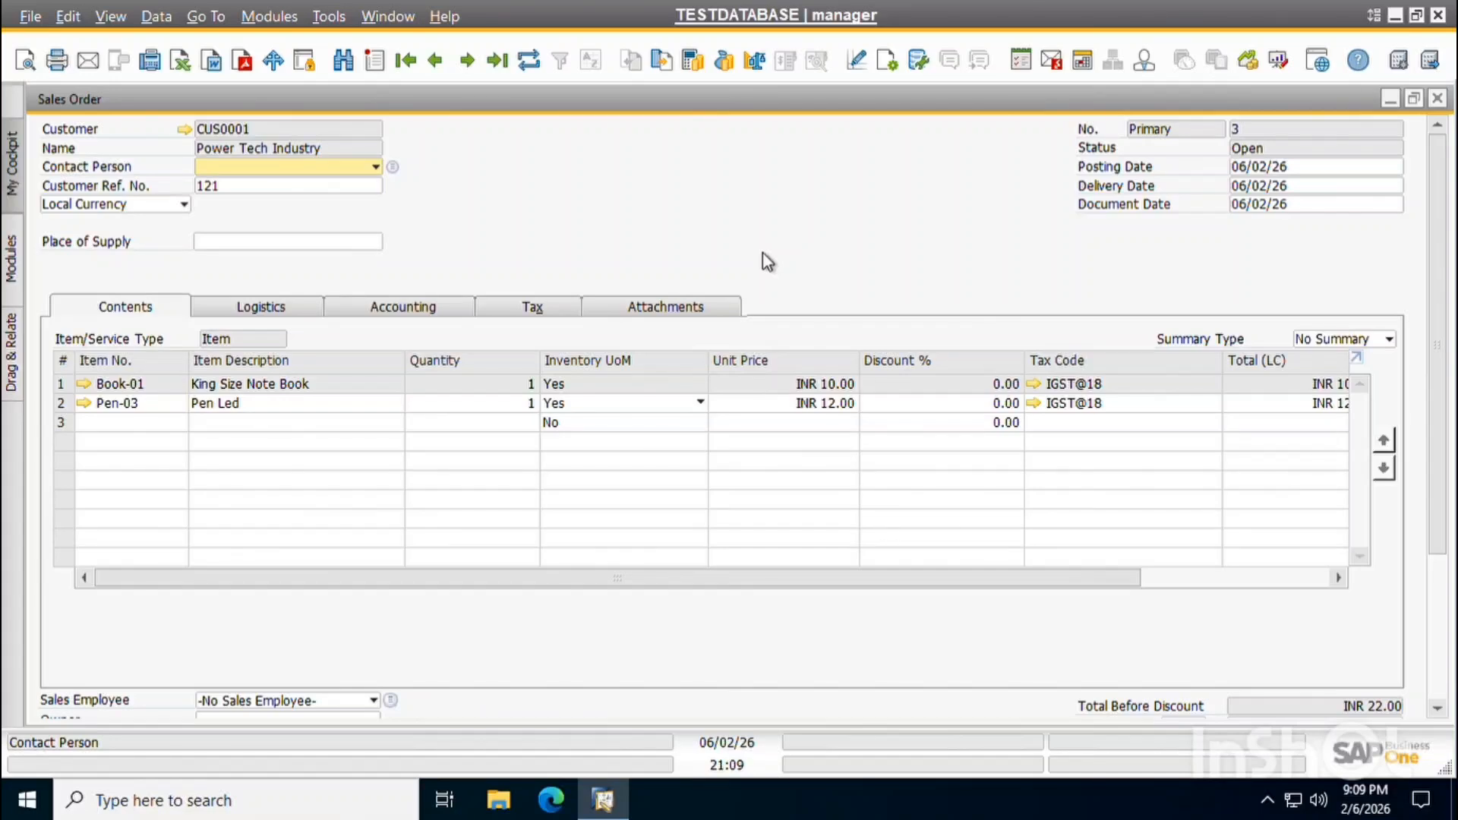
key(Escape)
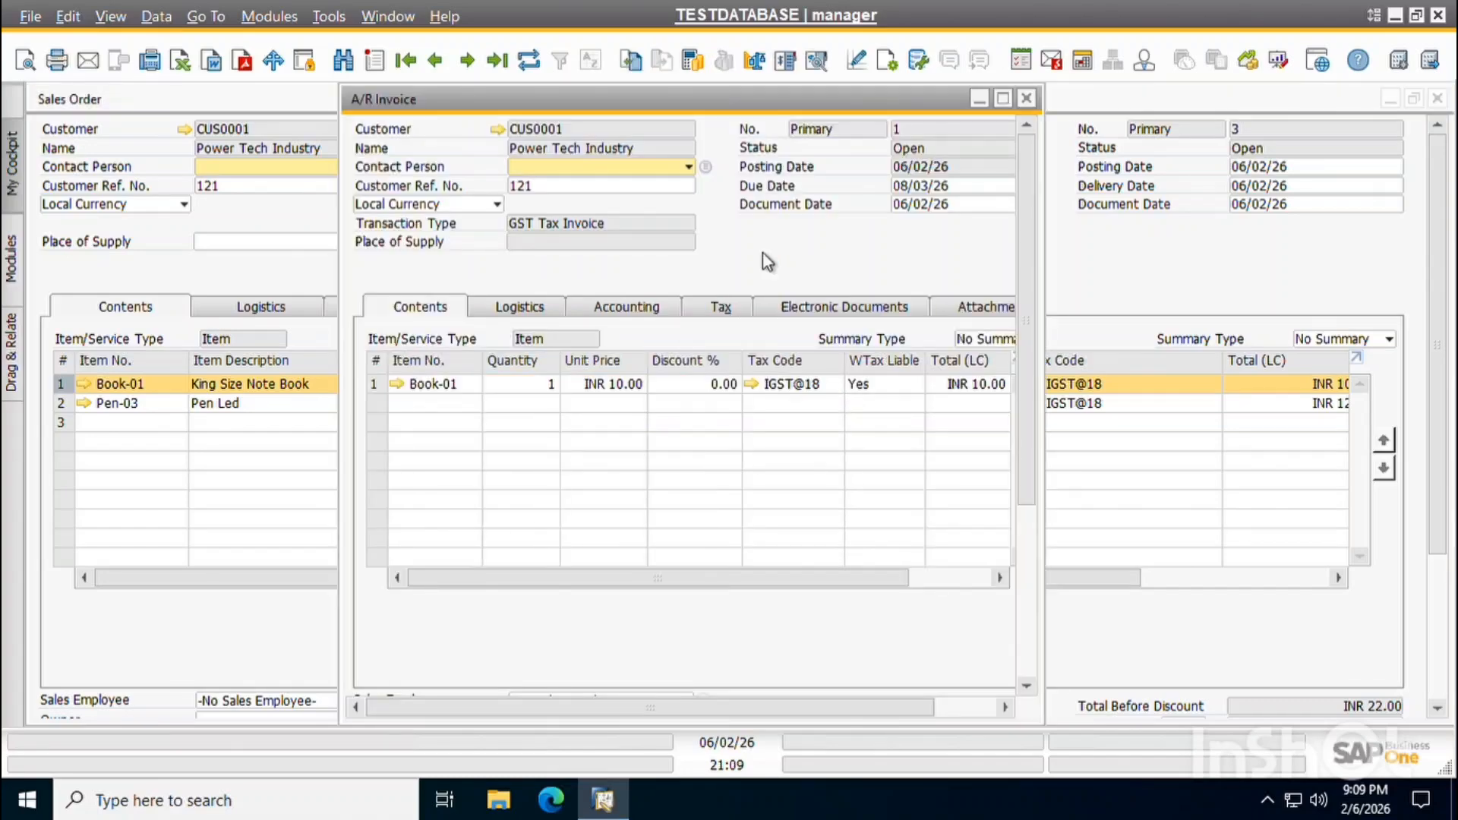
click(1004, 107)
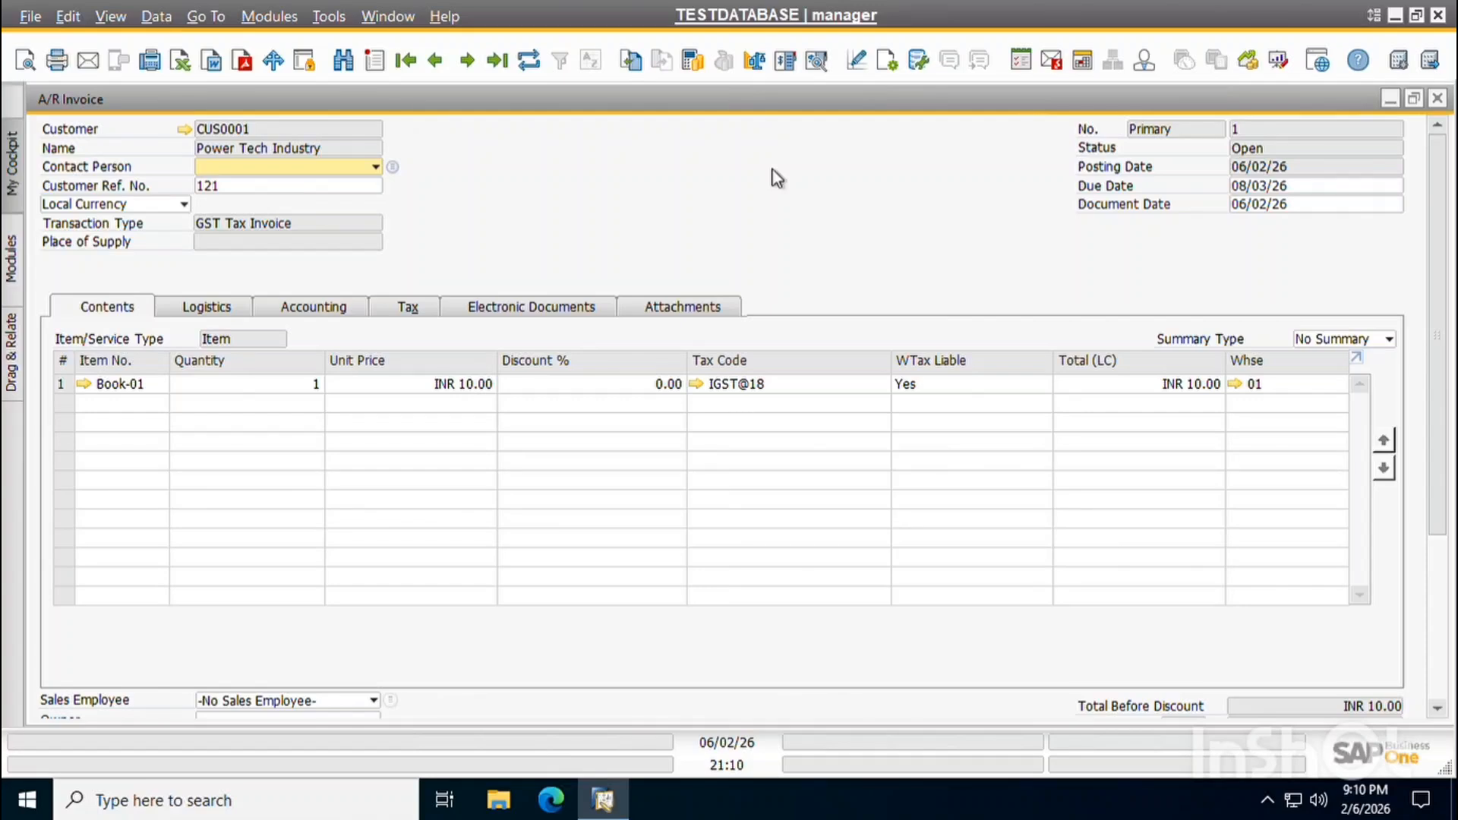
Run the Transaction Journal Report for journal entries posted from 01/02/26 to 28/02/26, and close the report.
key(ctrl+j)
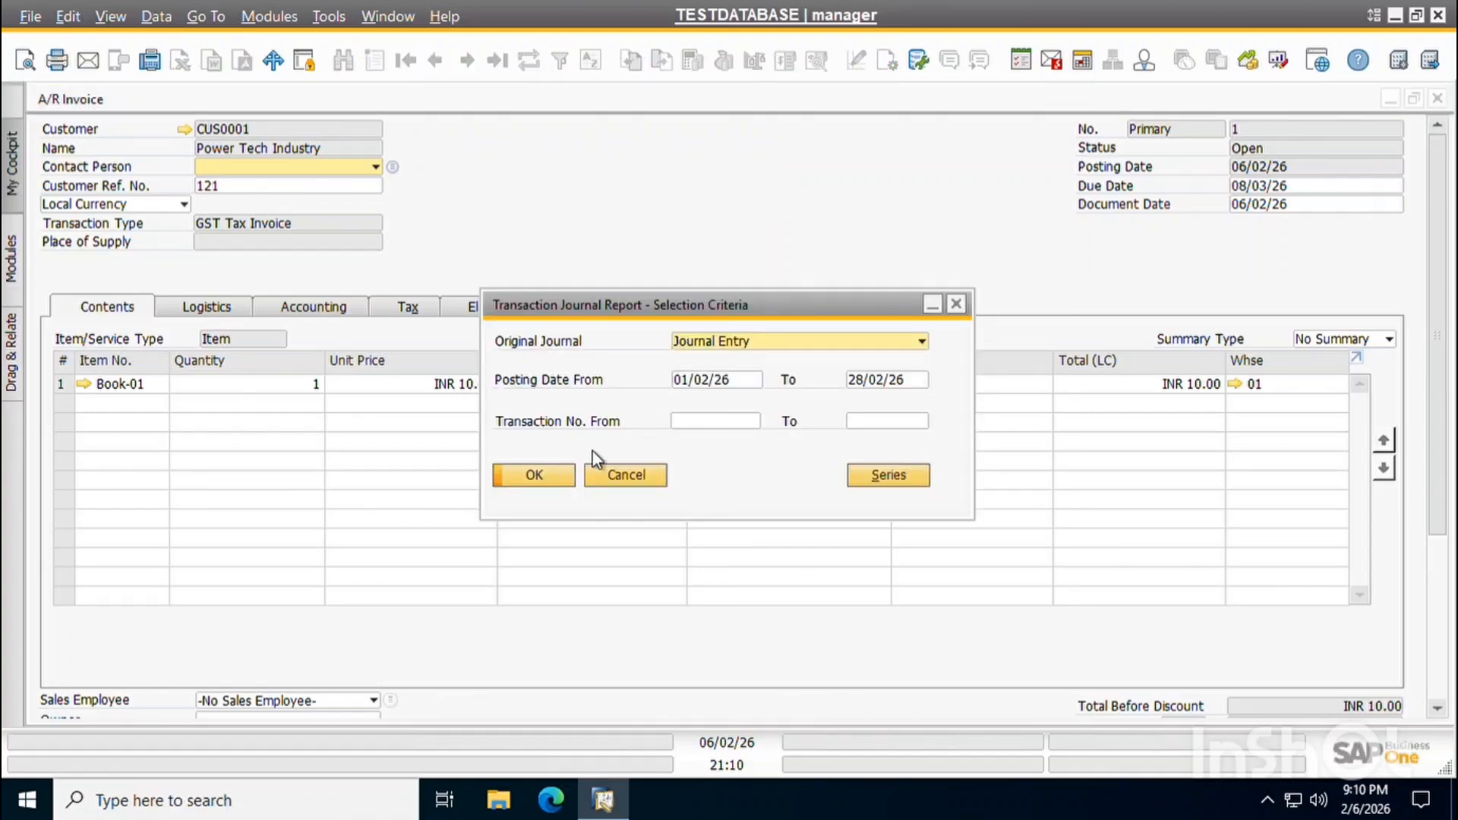
click(541, 477)
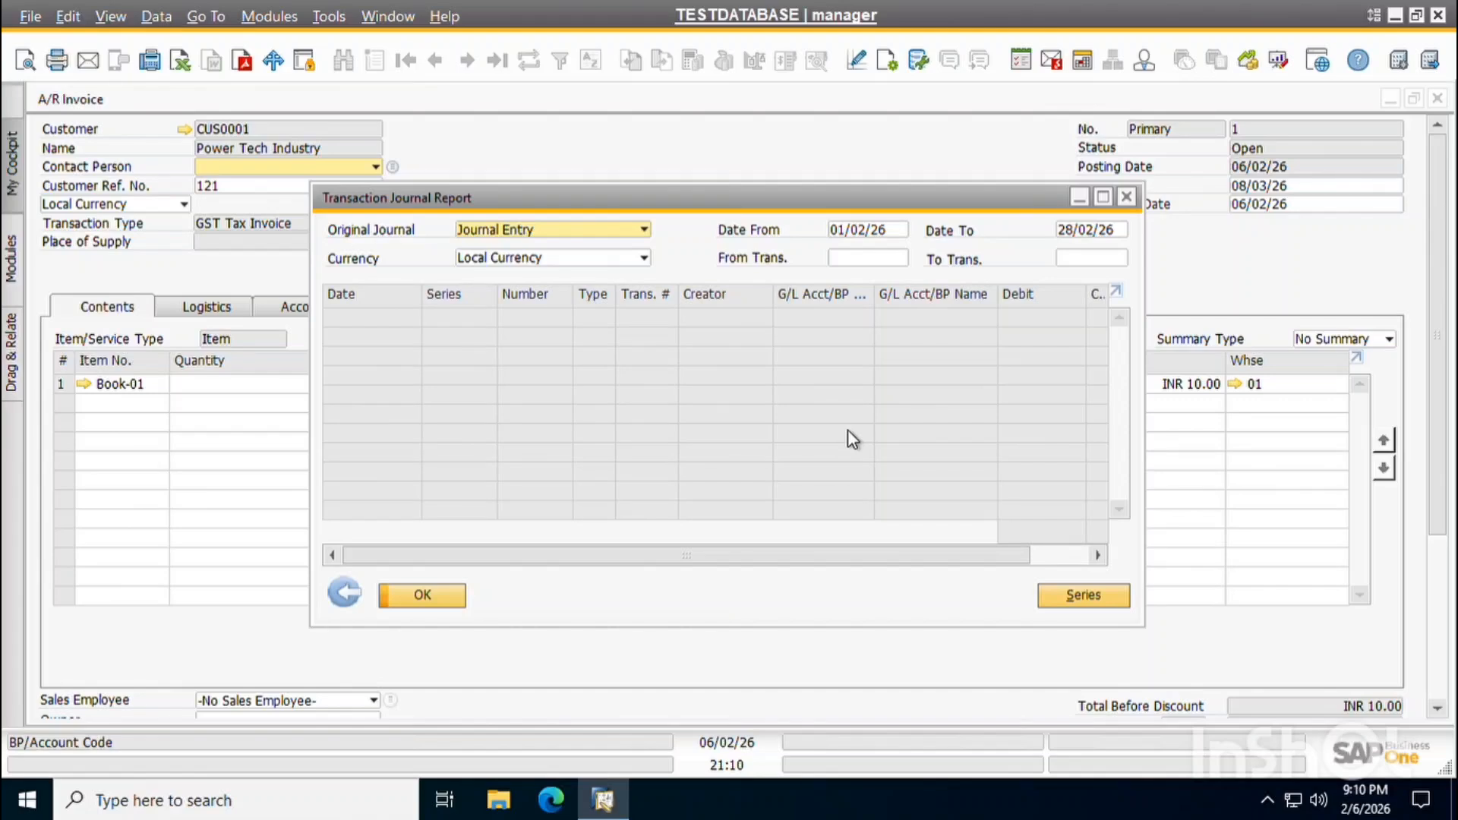
key(Escape)
Open the row details of the invoice's Book-01 row and review its fields, including tax, pricing, warehouse and account data.
double_click(156, 386)
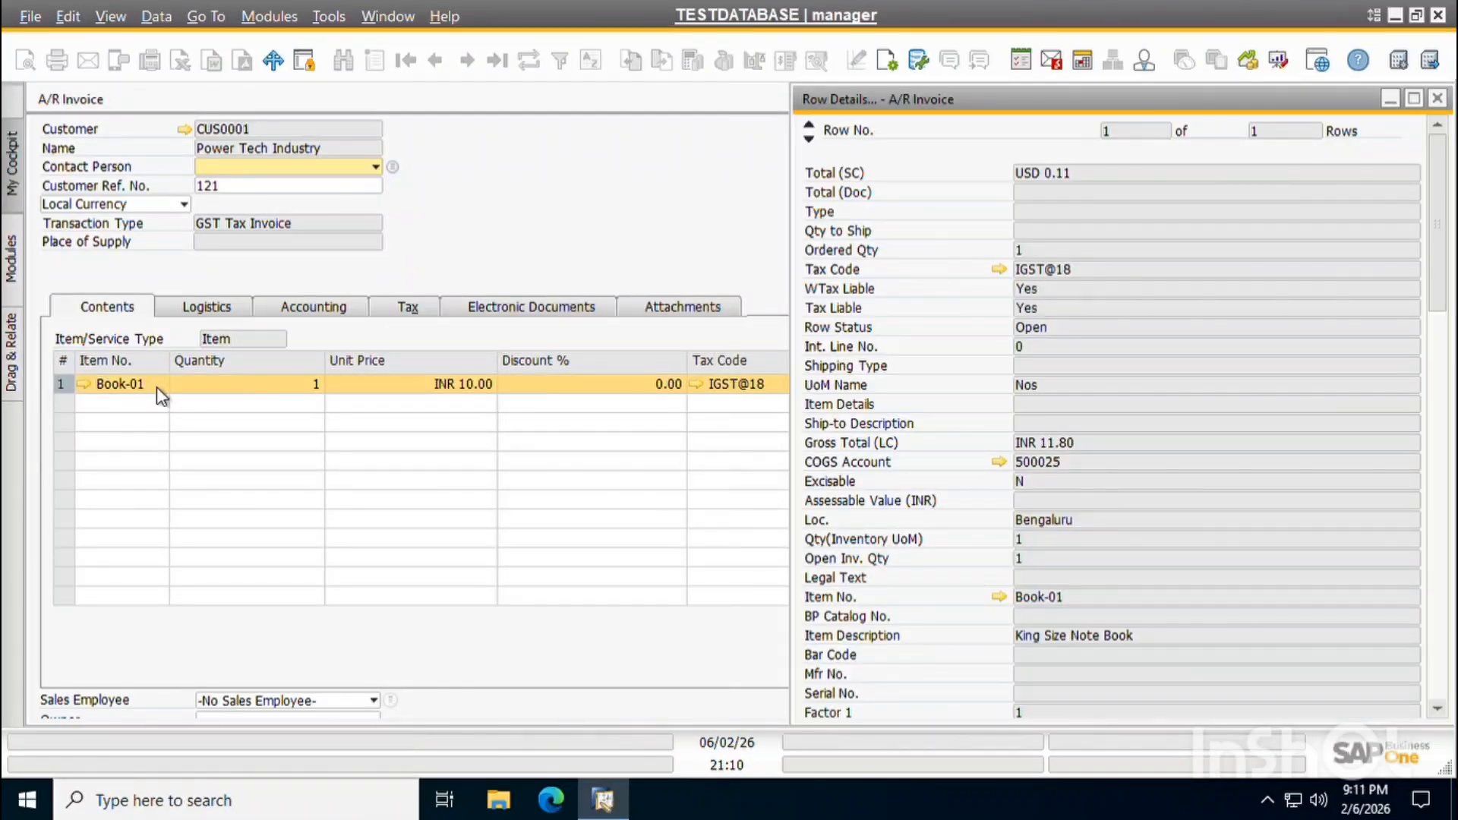
key(Escape)
click(72, 386)
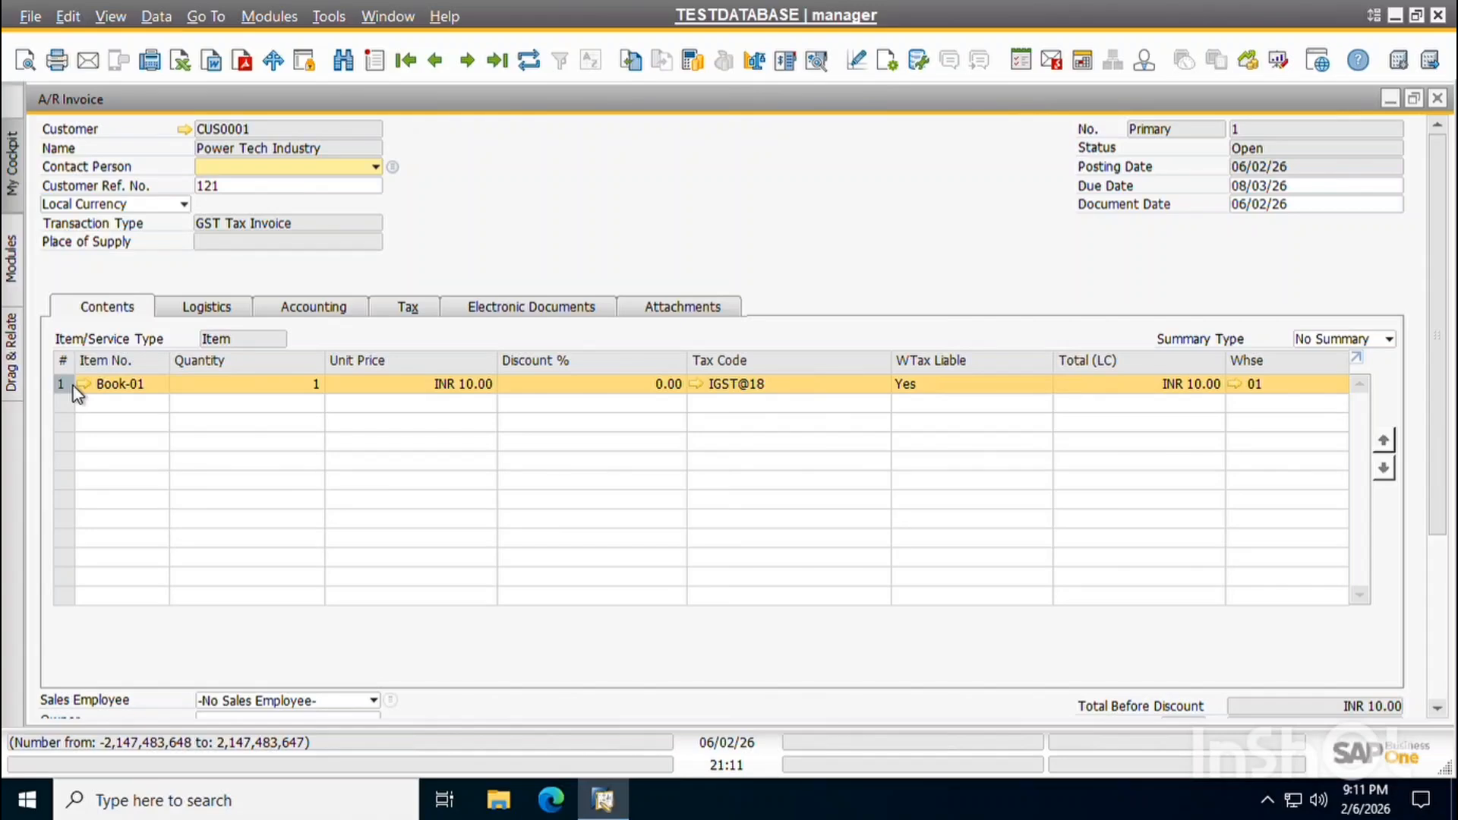
double_click(76, 388)
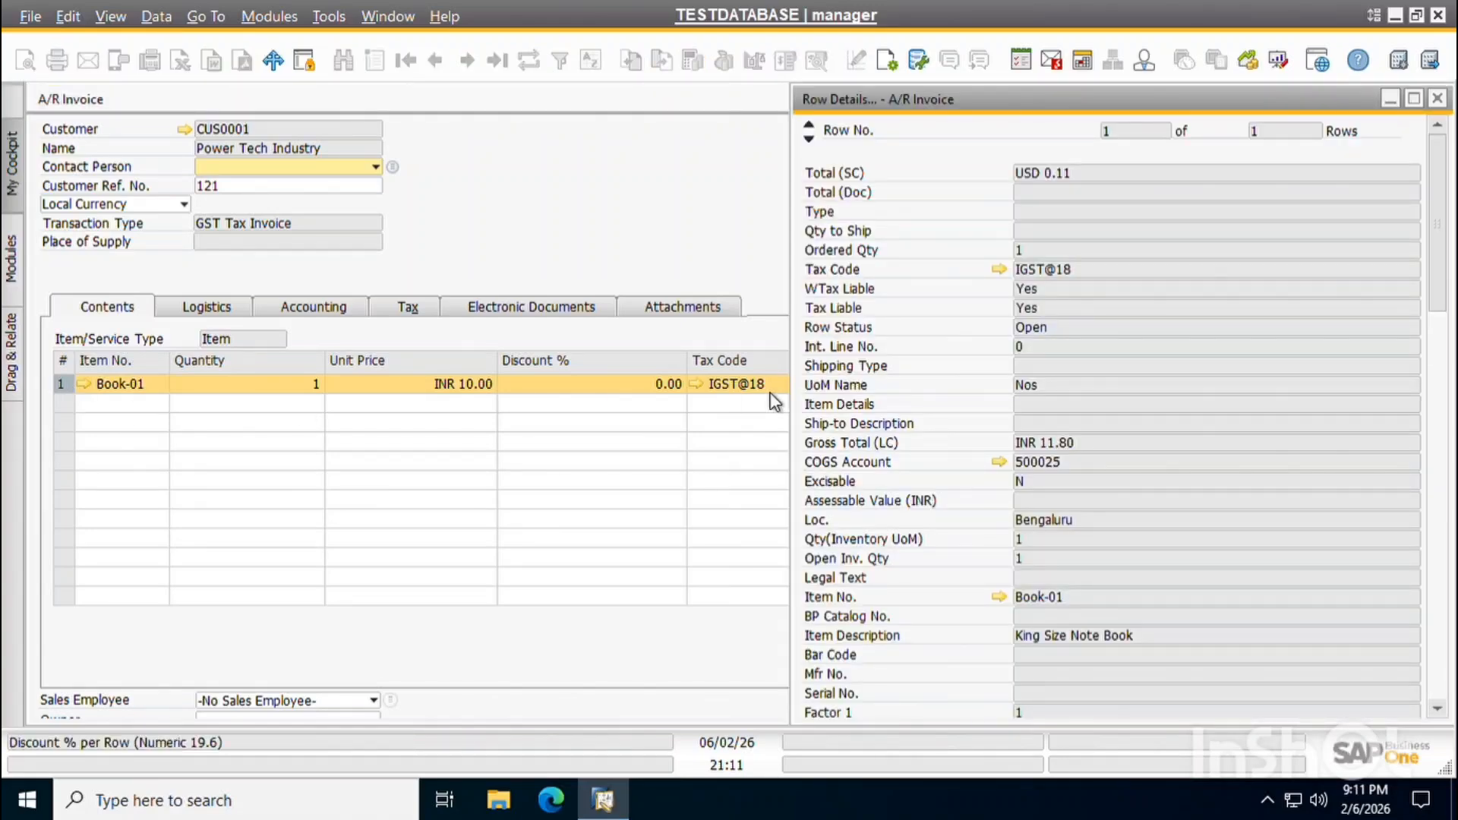
drag(1453, 232, 1444, 199)
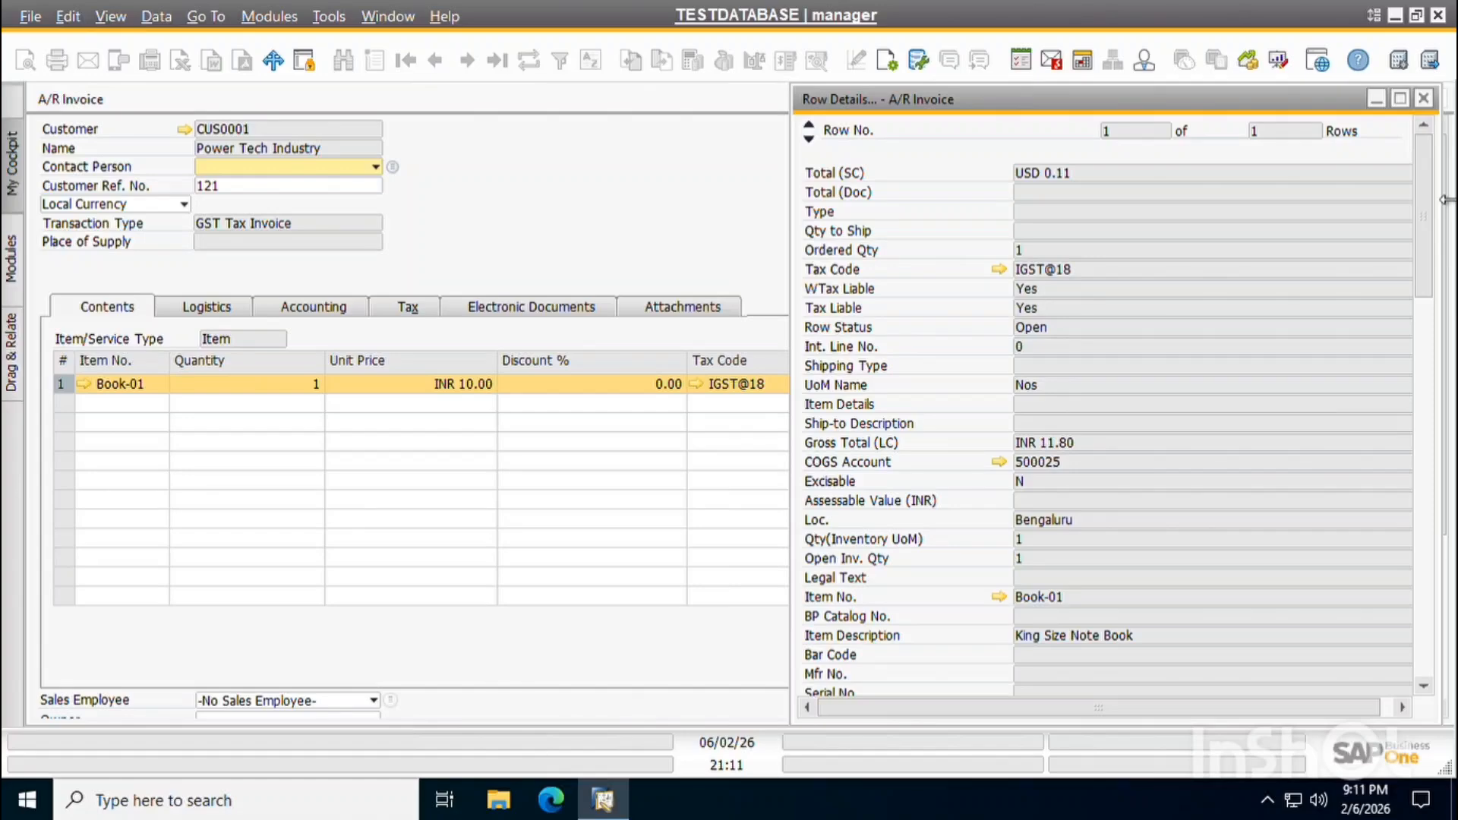
scroll(1408, 349, down, 7)
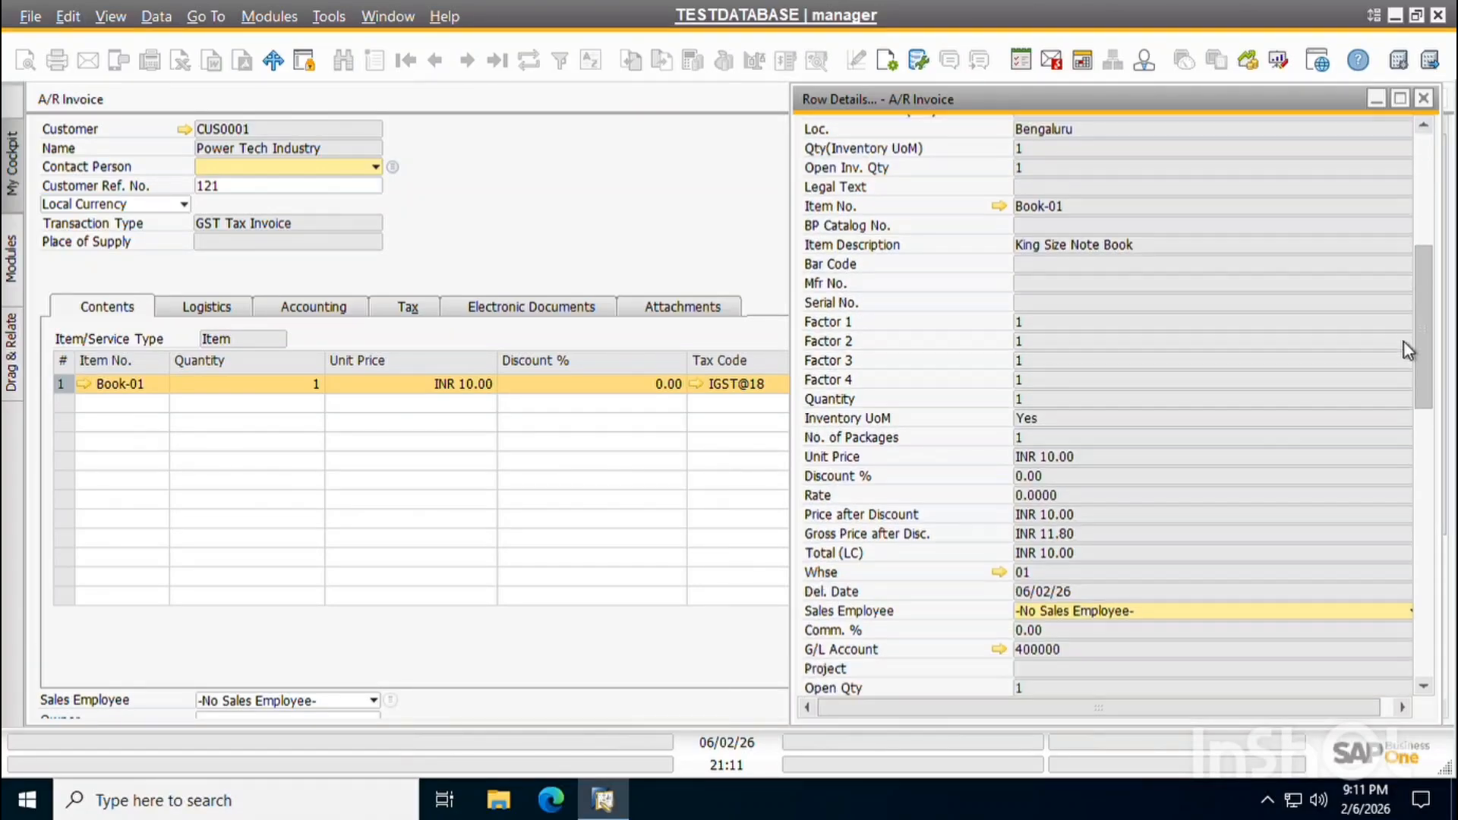
drag(1407, 349, 1423, 49)
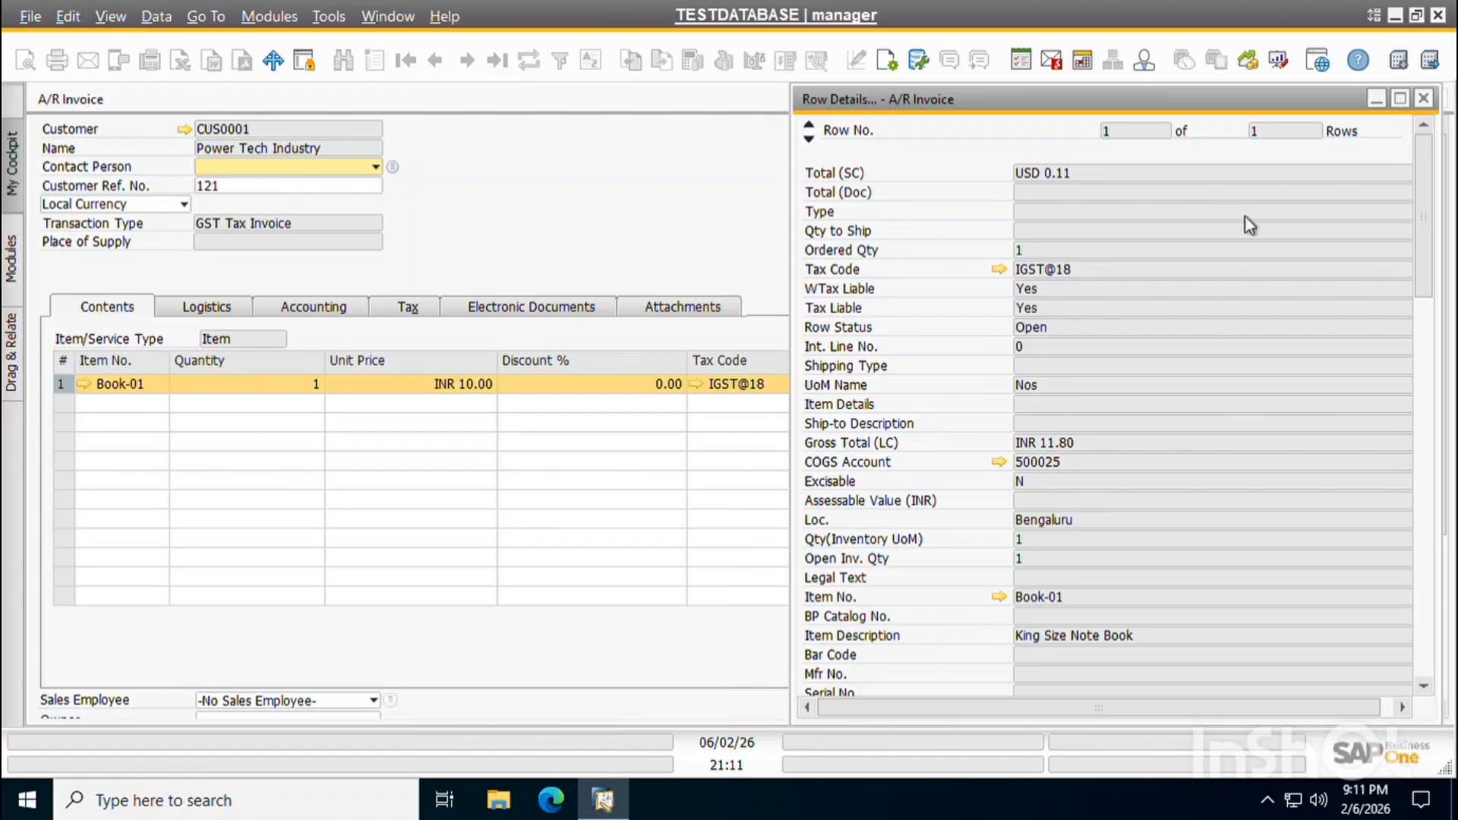
Close the row details and all remaining windows, and exit SAP Business One, confirming the closure.
key(Escape)
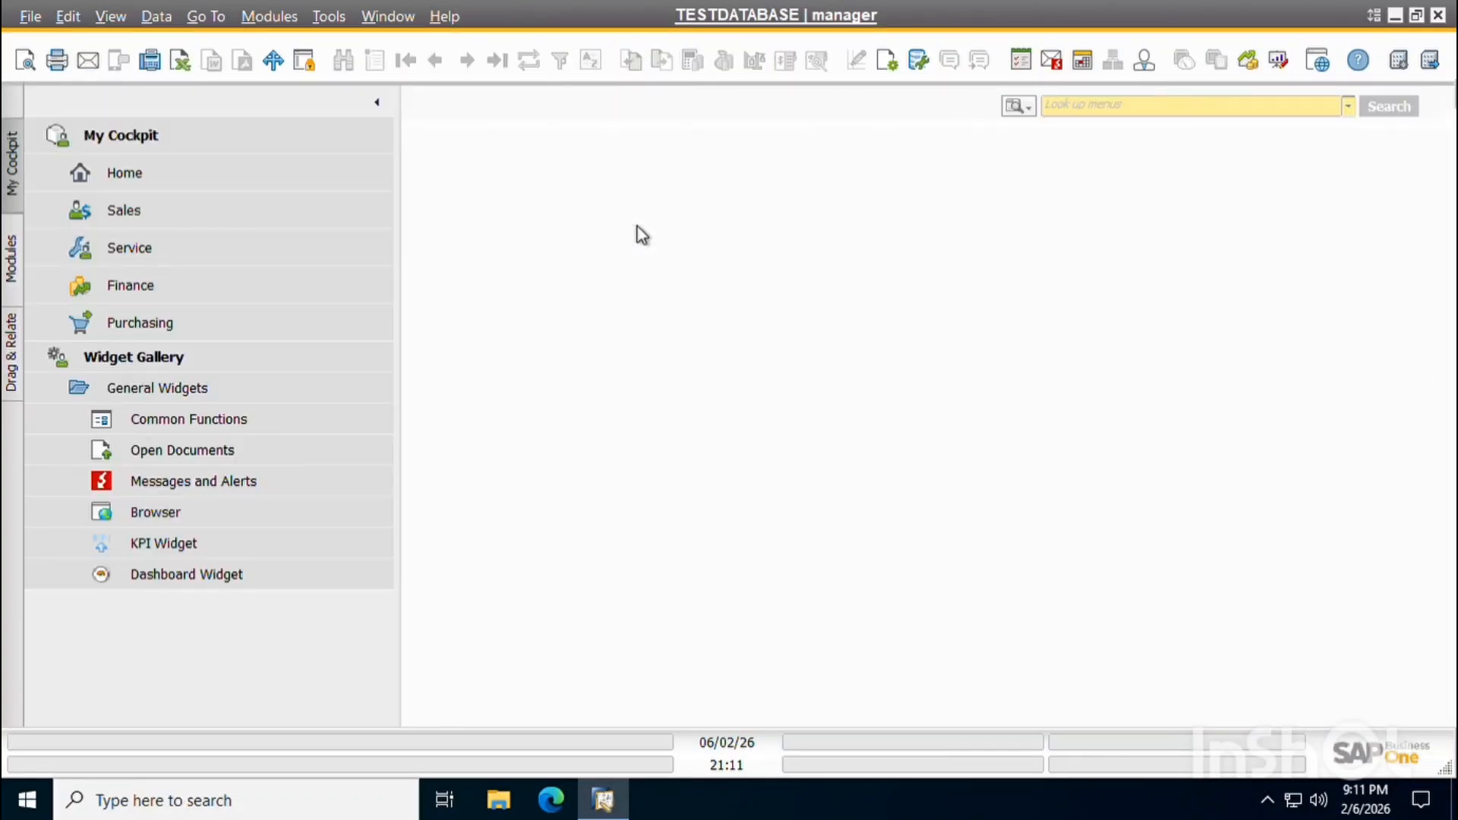
key(Escape)
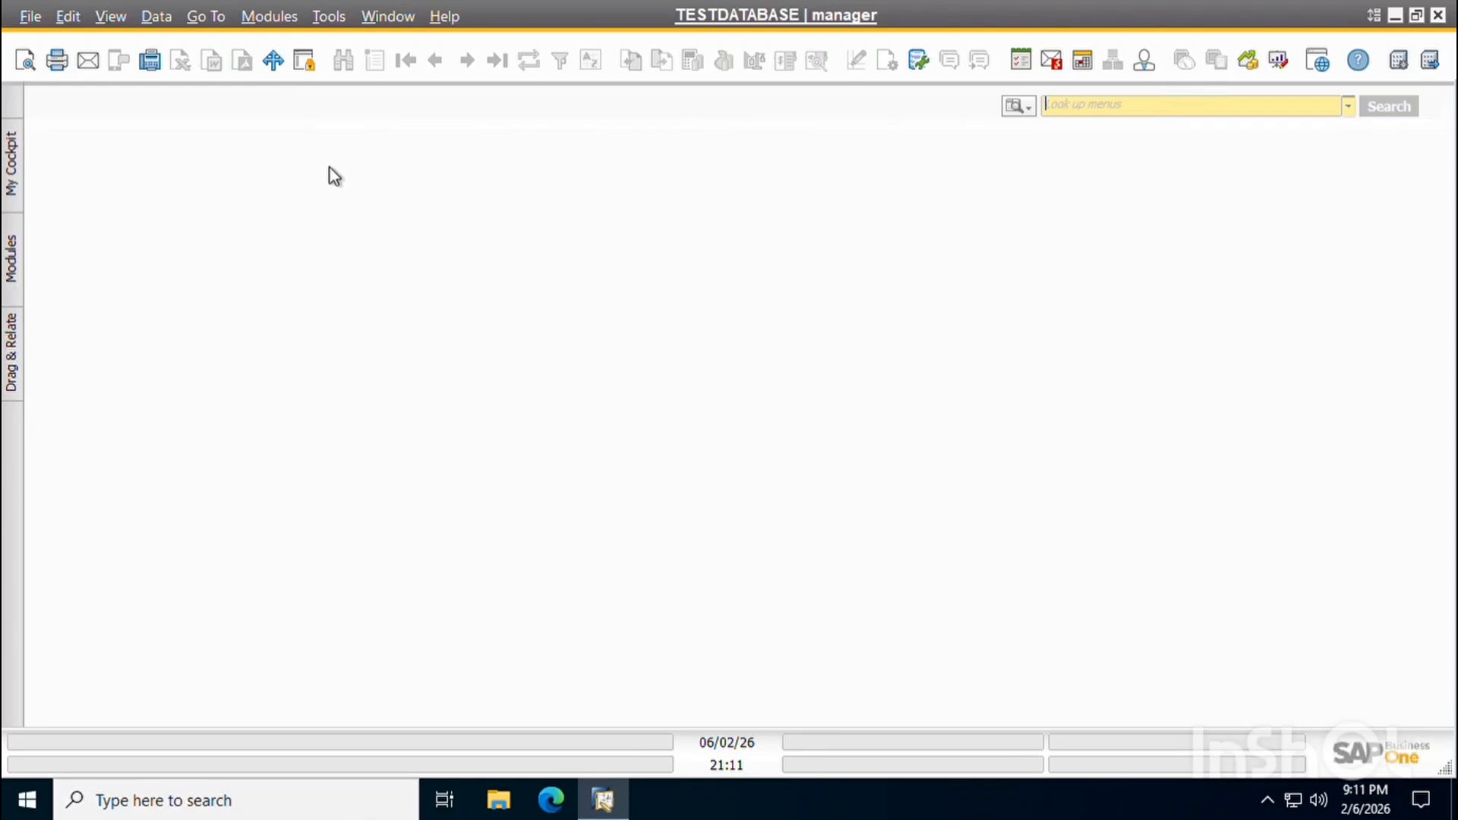
key(Escape)
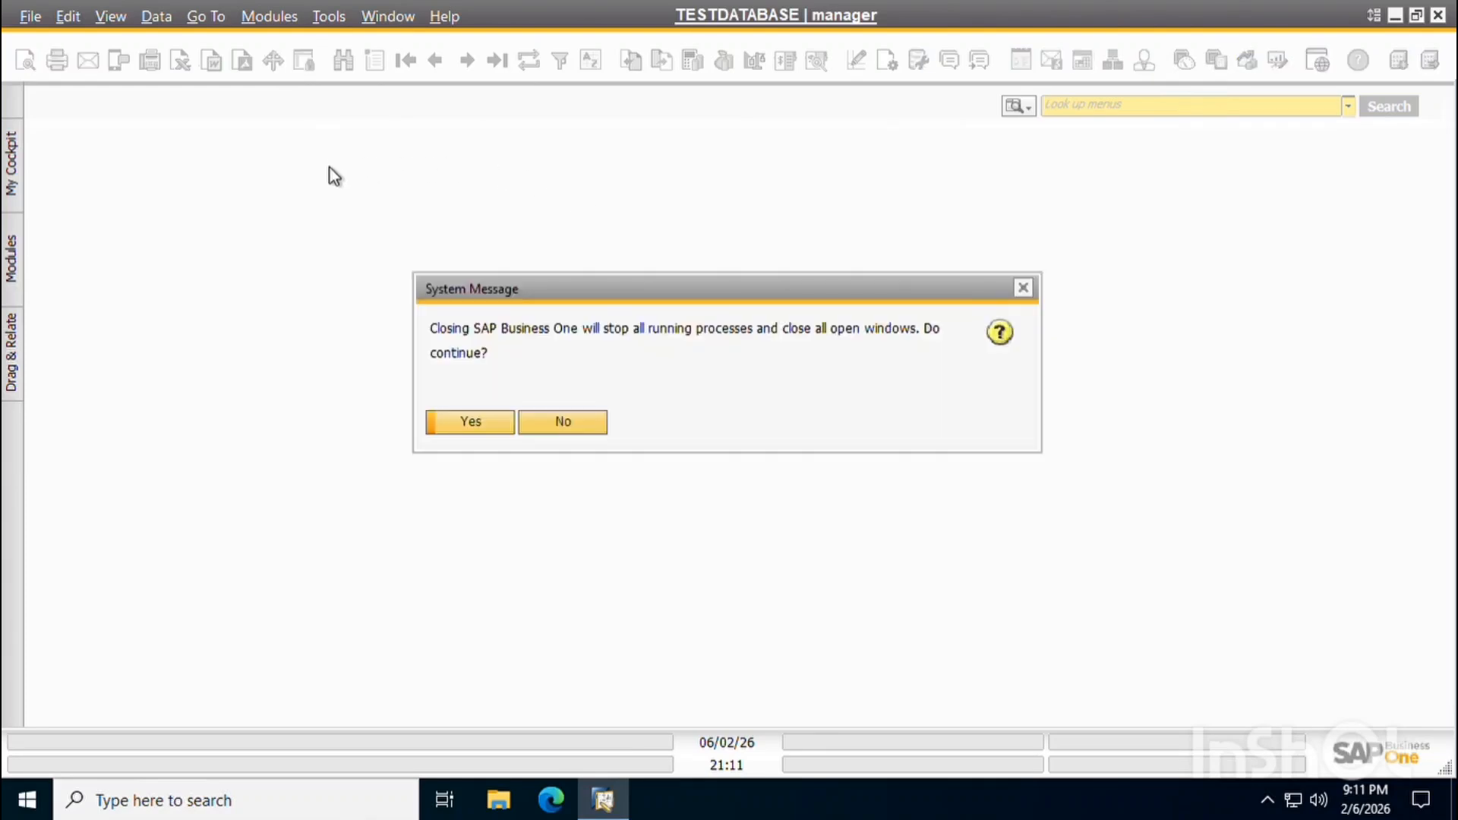
click(483, 428)
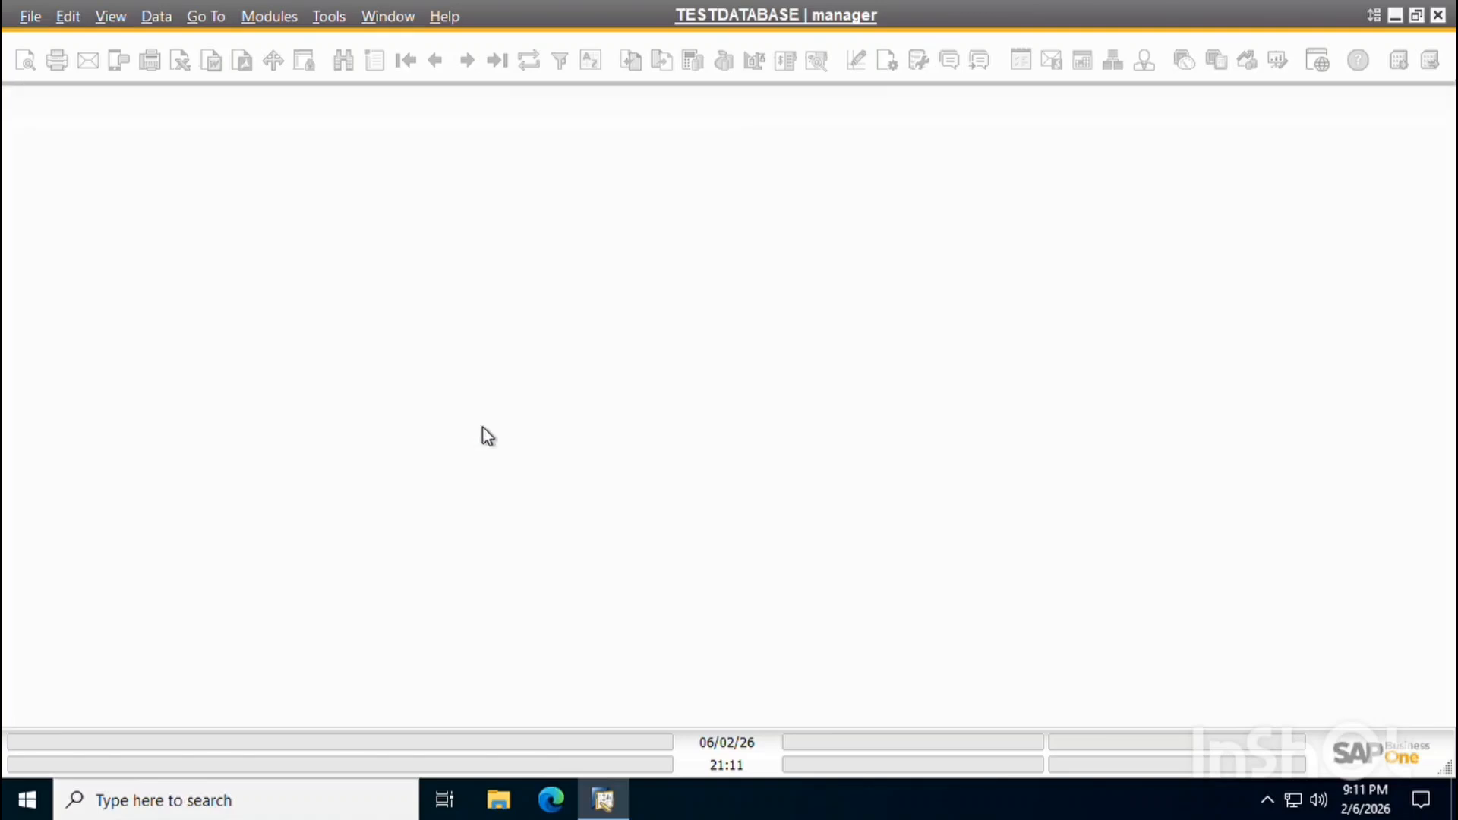